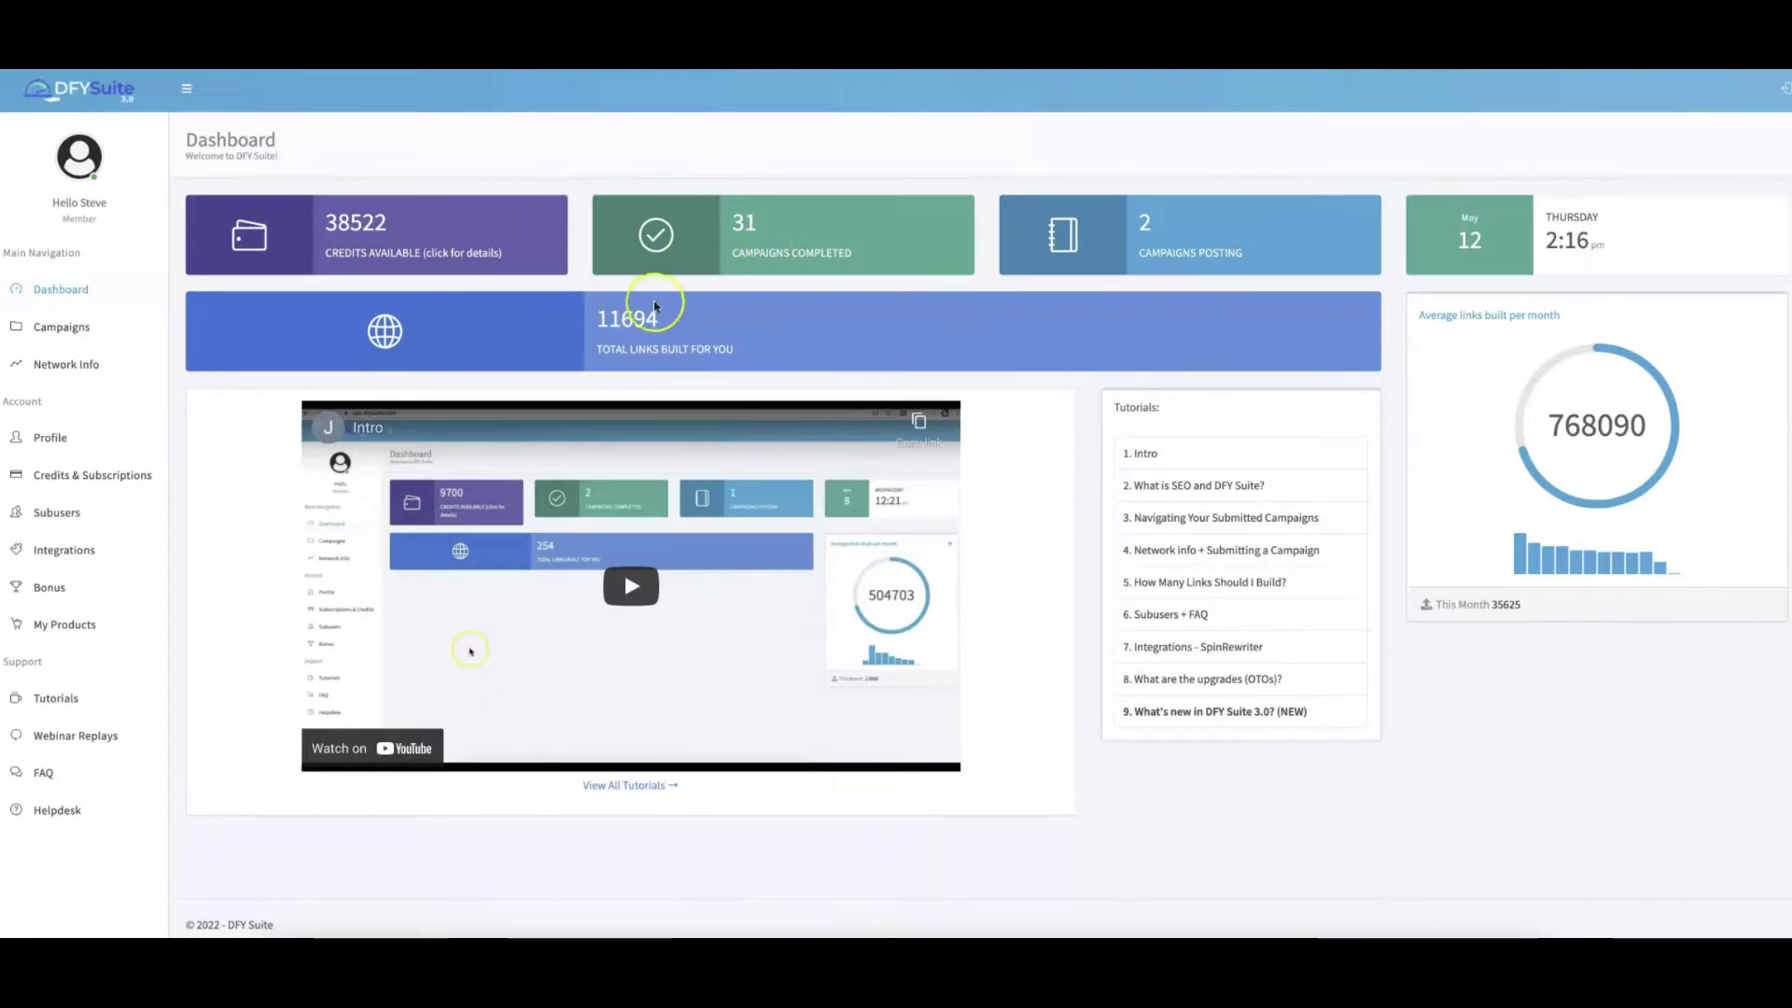
- Review the total links built and the average links built per month on the dashboard
{"action": "left_click_drag", "start_coordinate": [597, 318], "coordinate": [663, 317]}
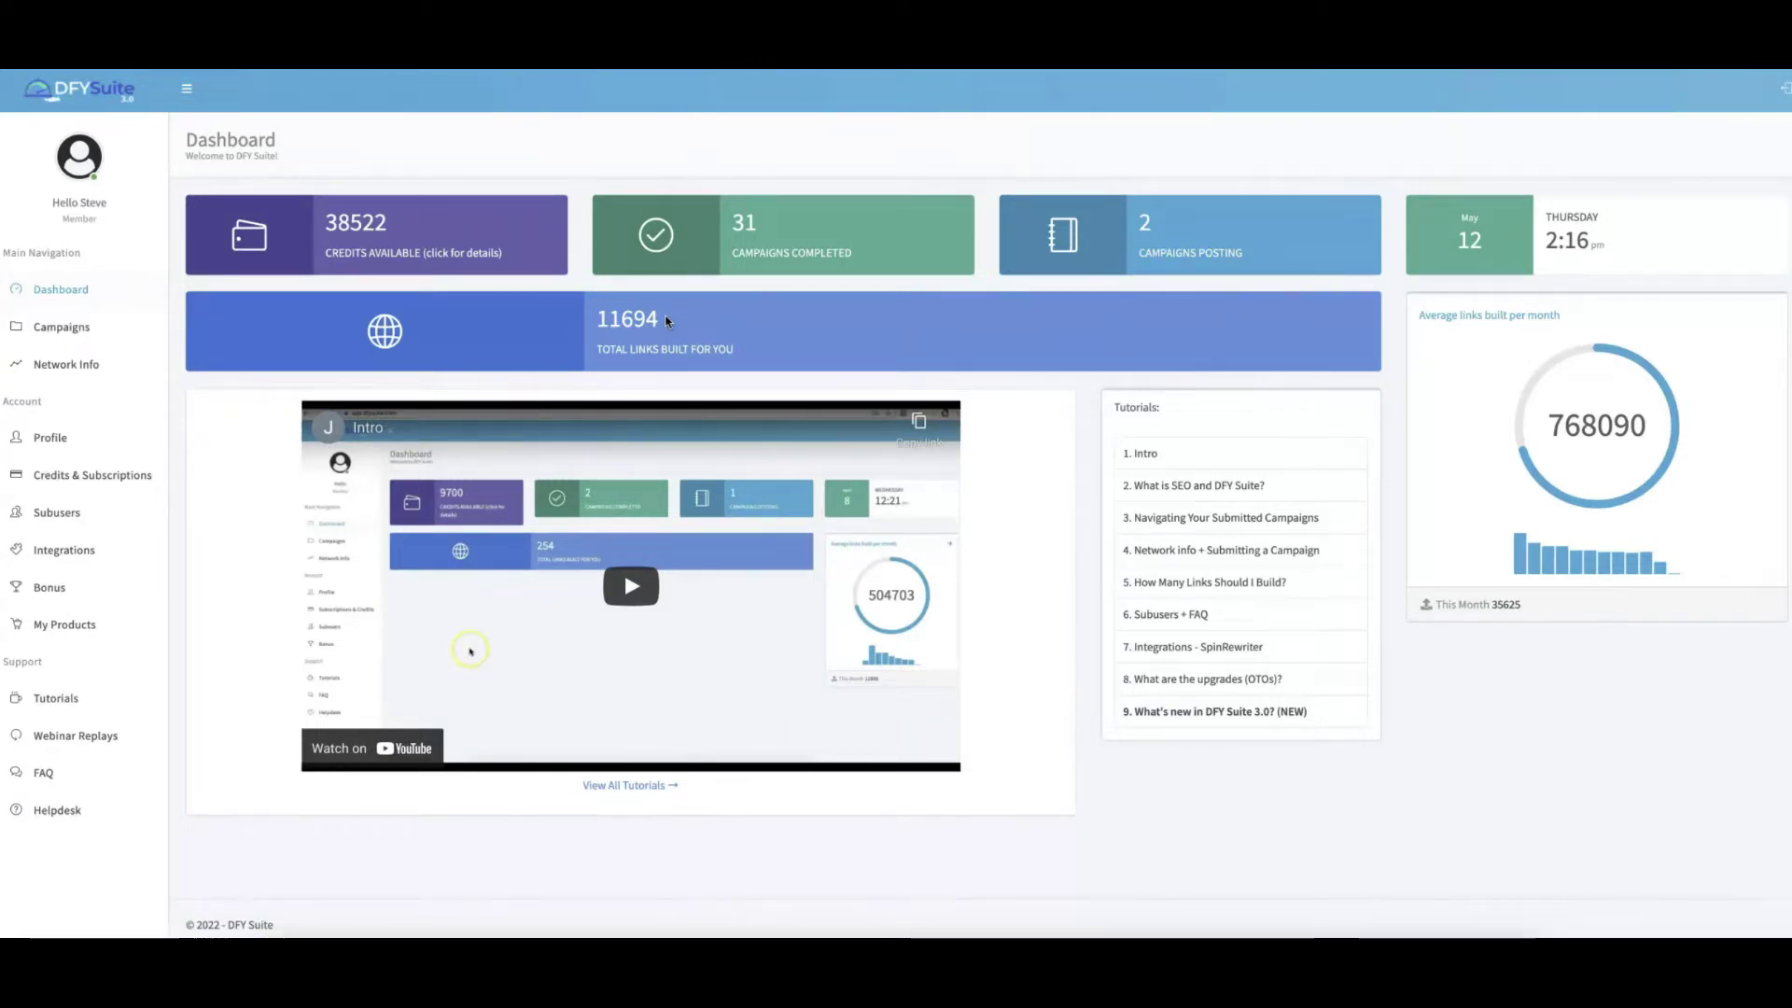
{"action": "left_click", "coordinate": [680, 322]}
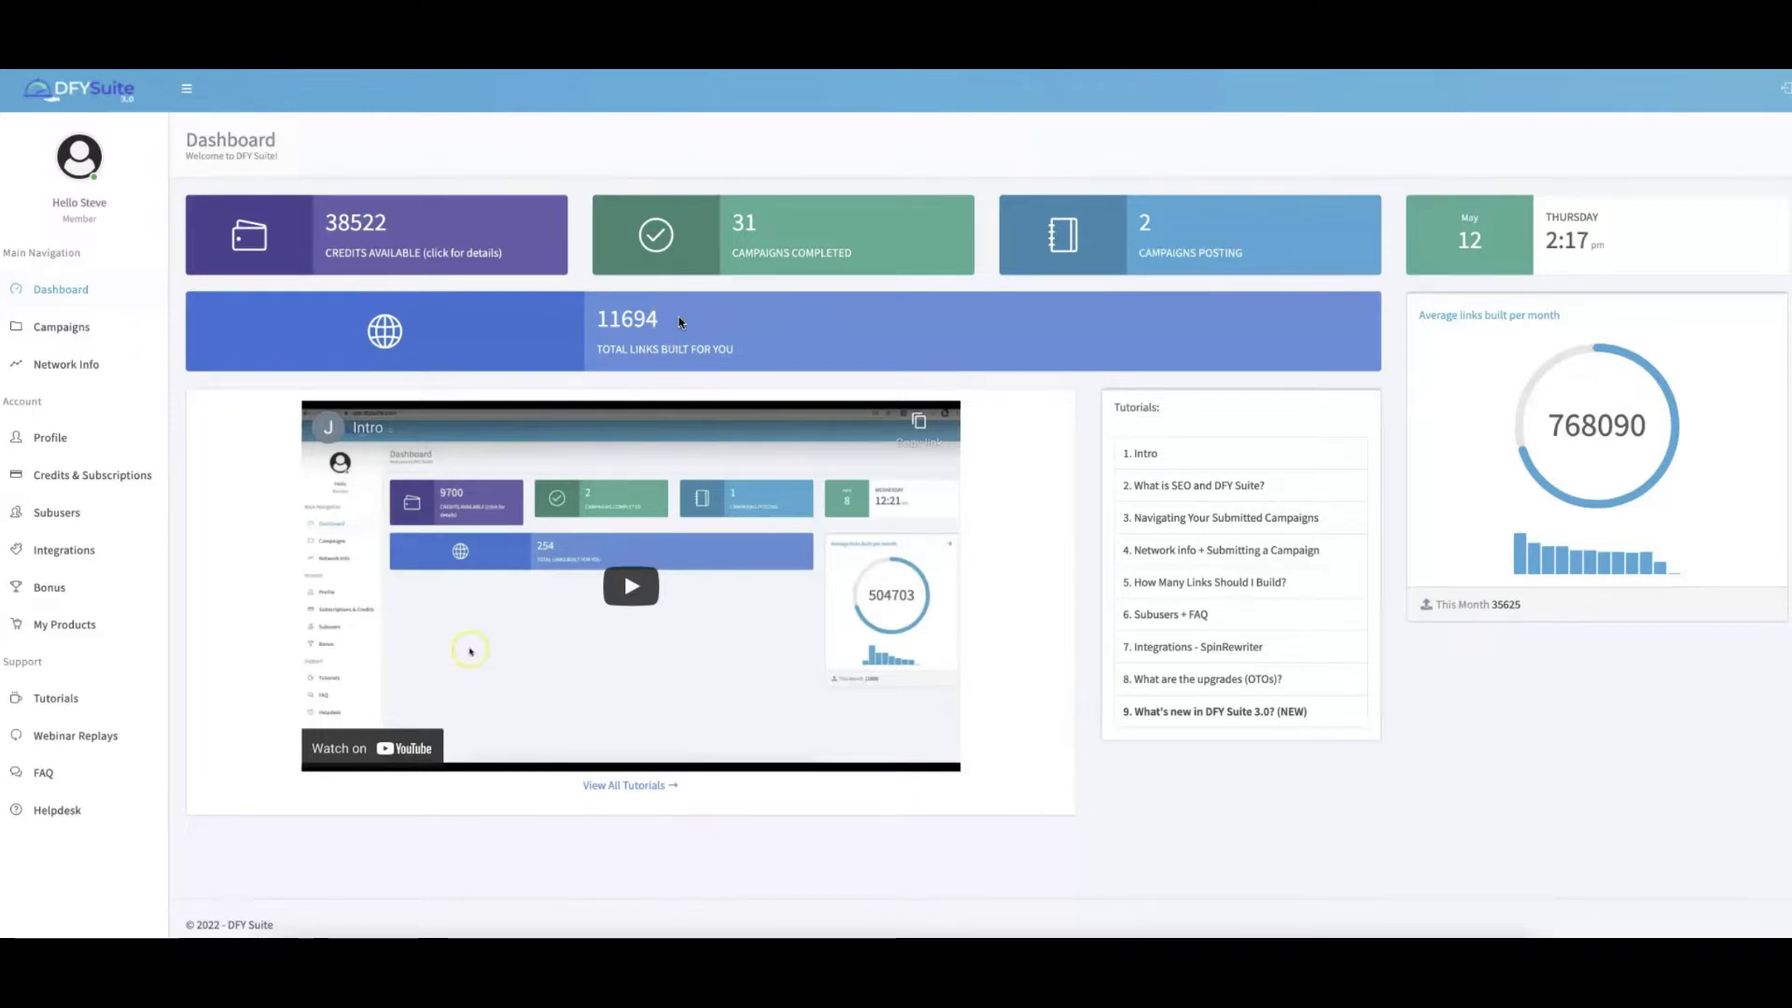
{"action": "left_click_drag", "start_coordinate": [1551, 425], "coordinate": [1645, 425]}
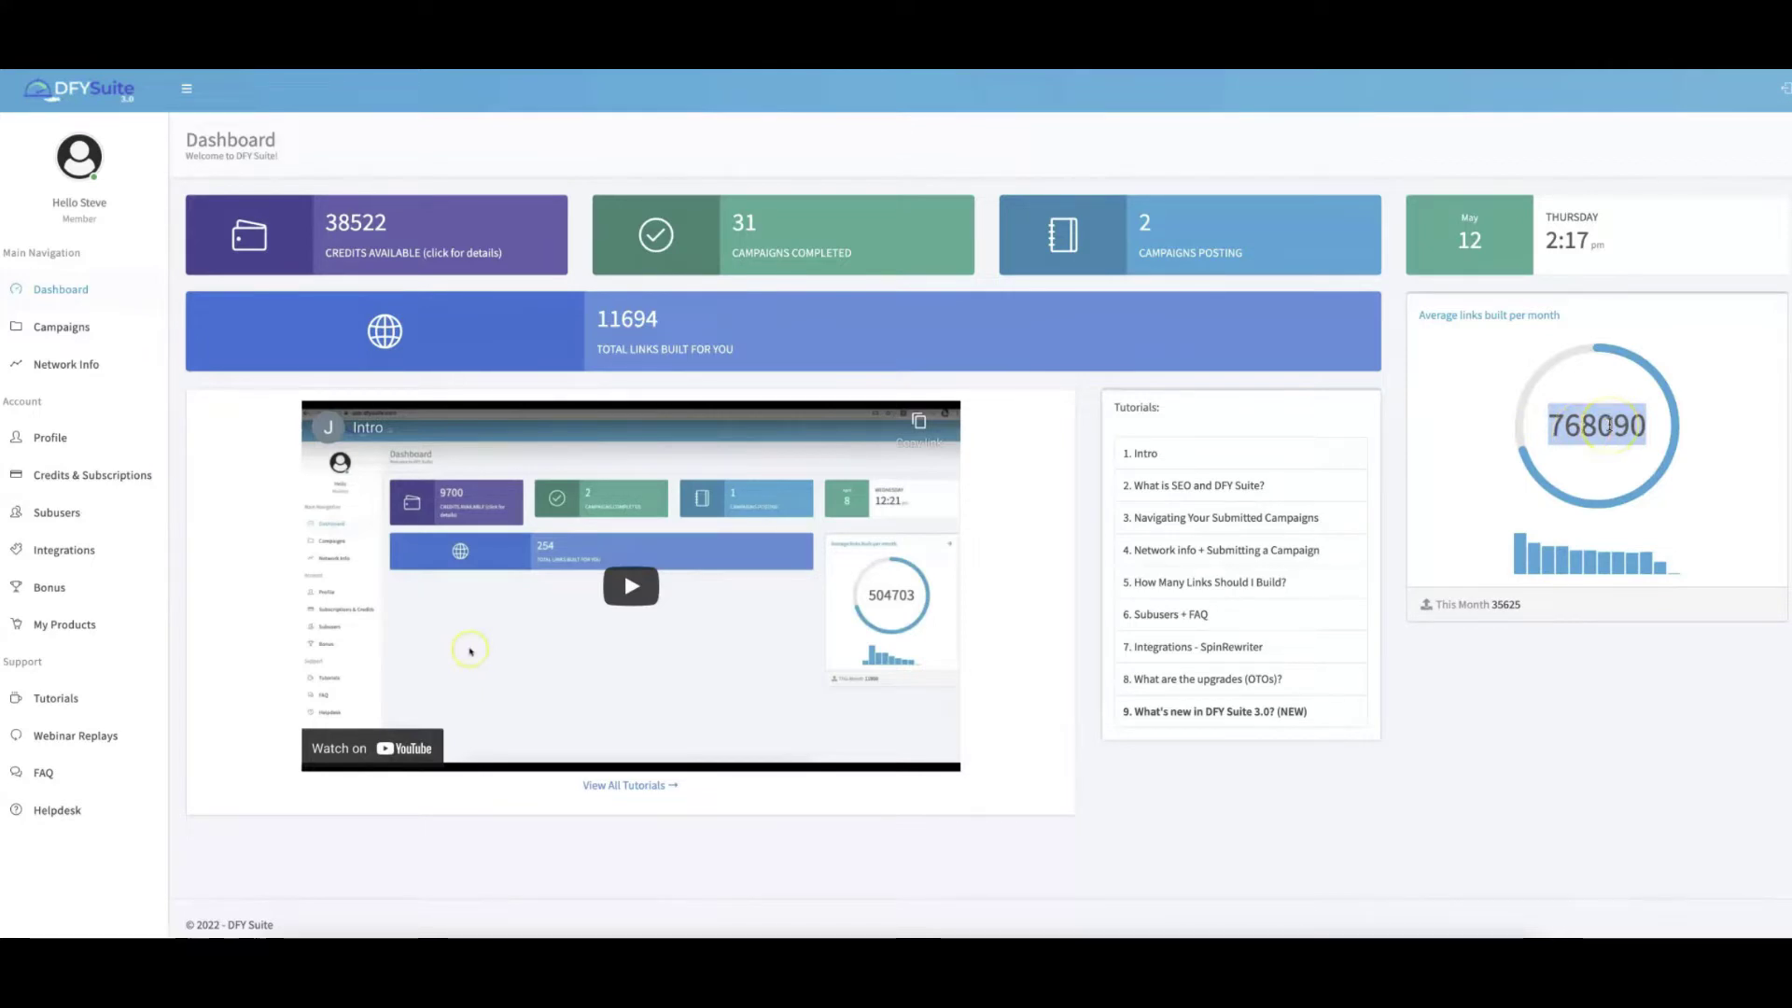
{"action": "left_click", "coordinate": [1492, 384]}
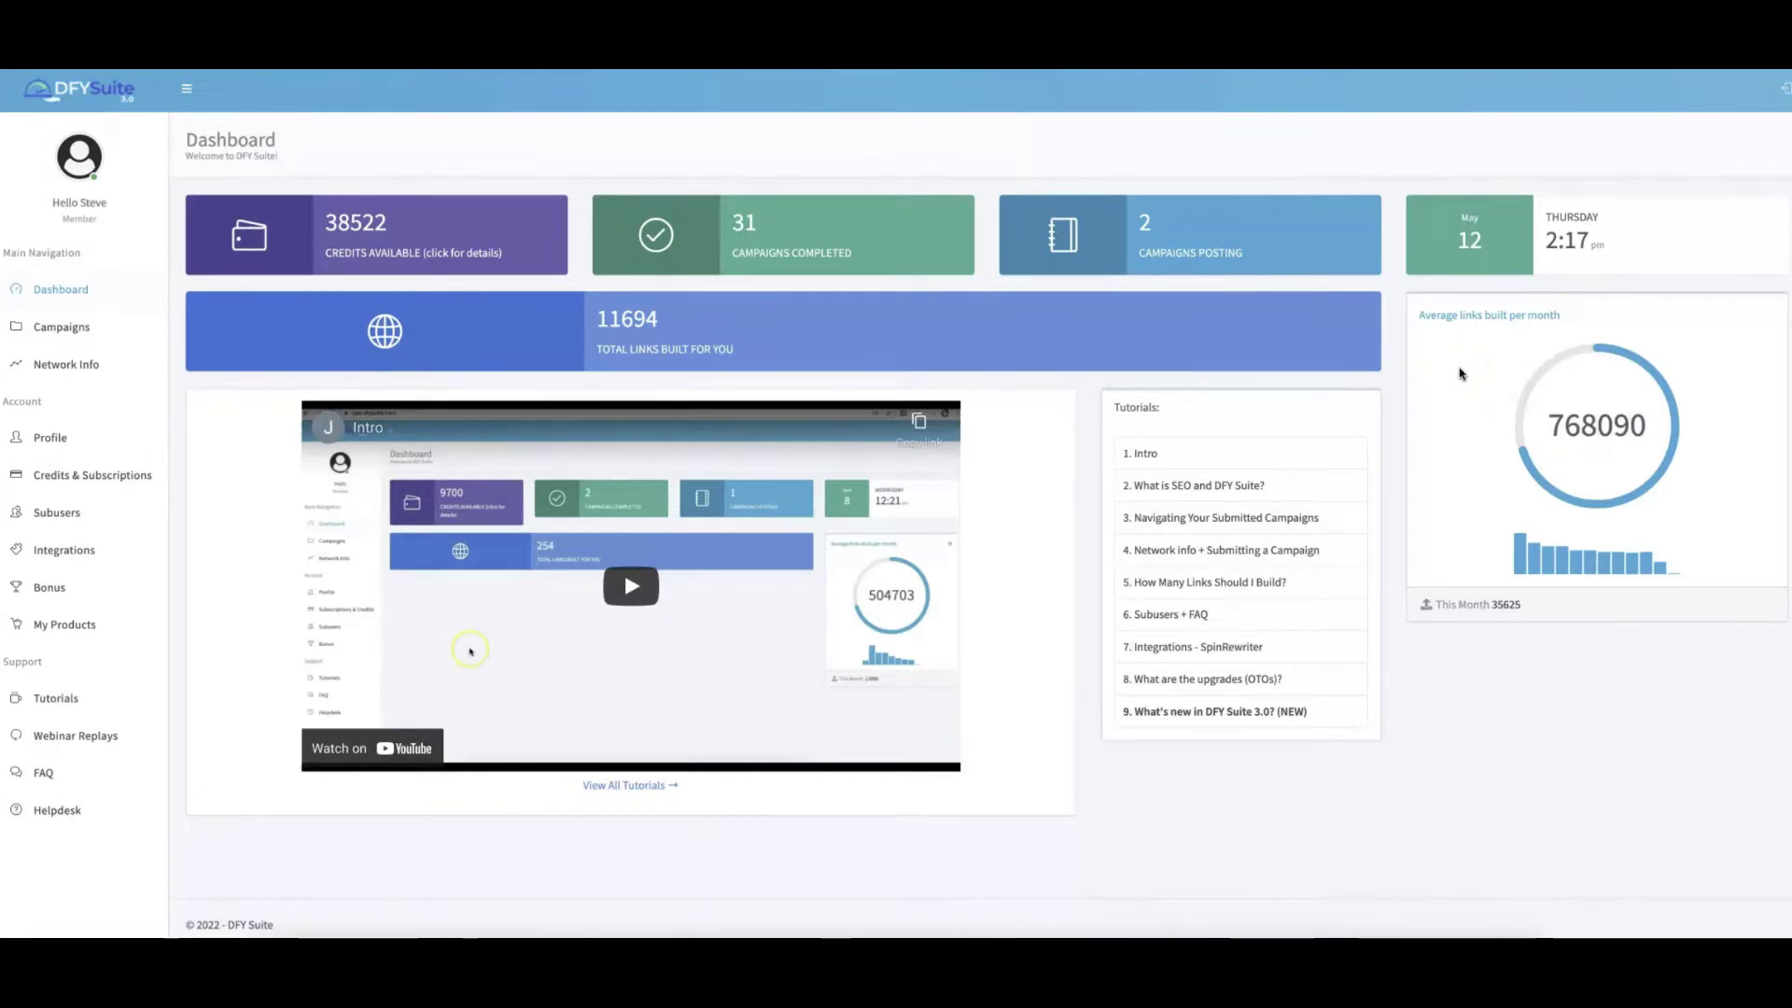
{"action": "left_click", "coordinate": [1440, 359]}
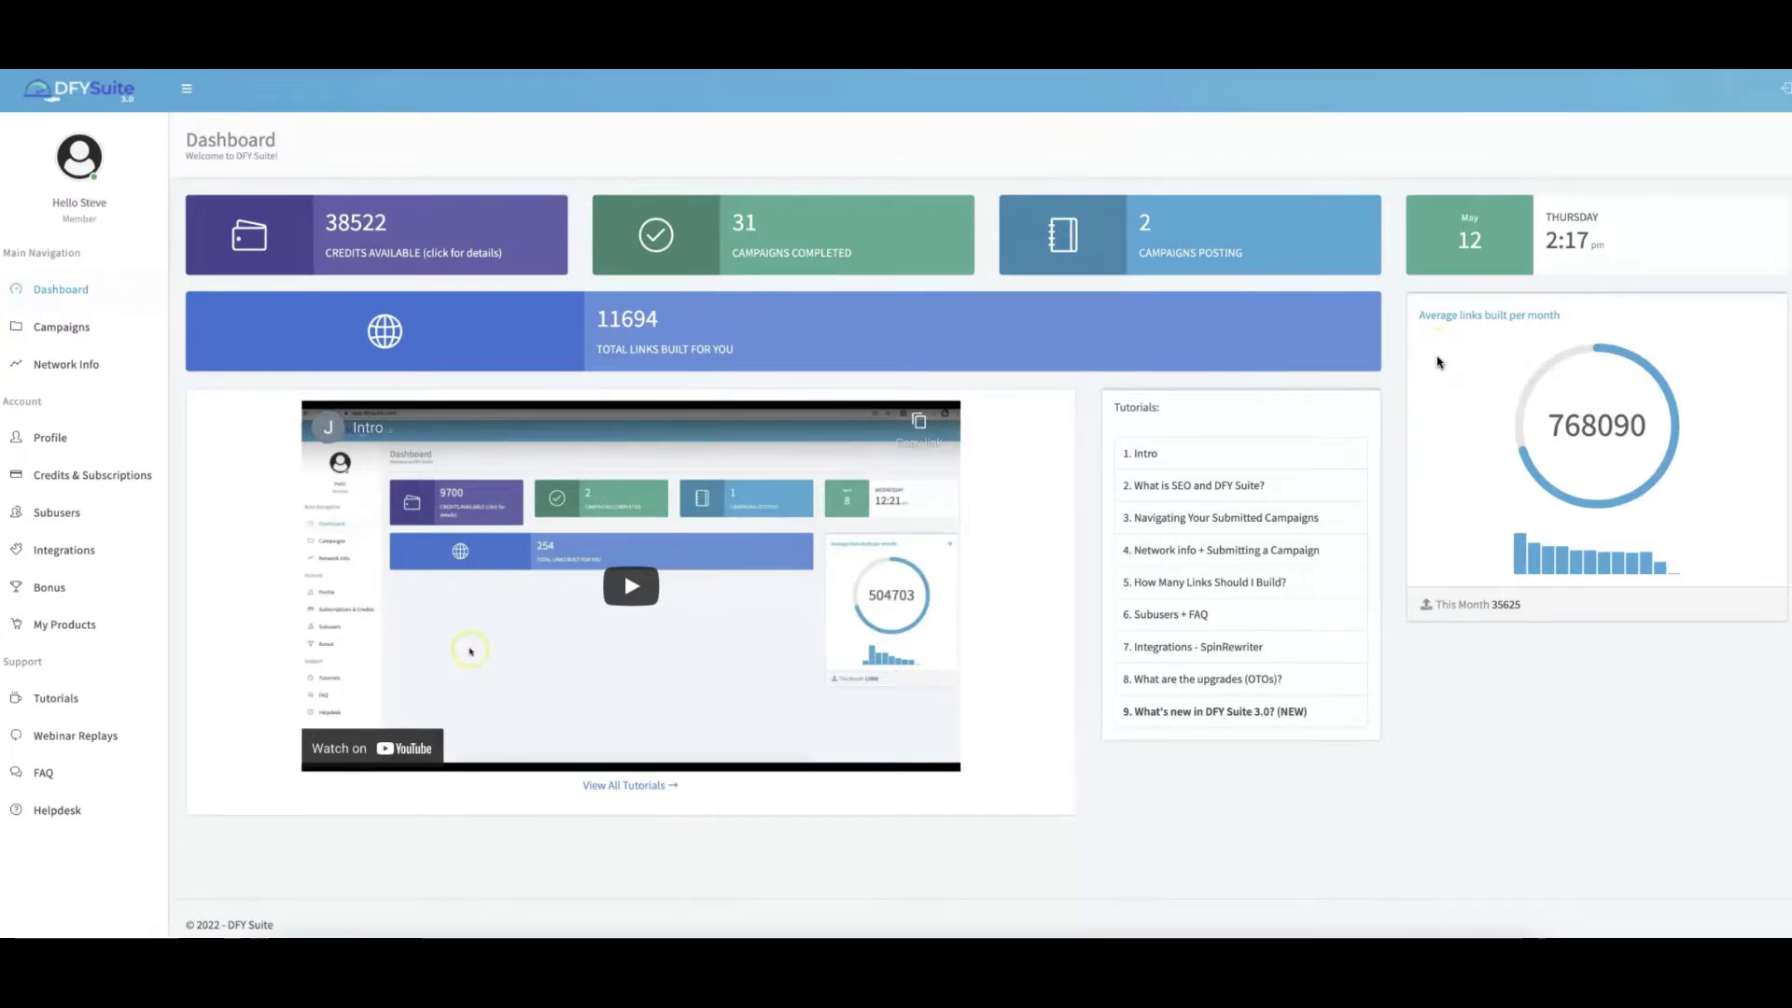
{"action": "left_click", "coordinate": [1146, 321]}
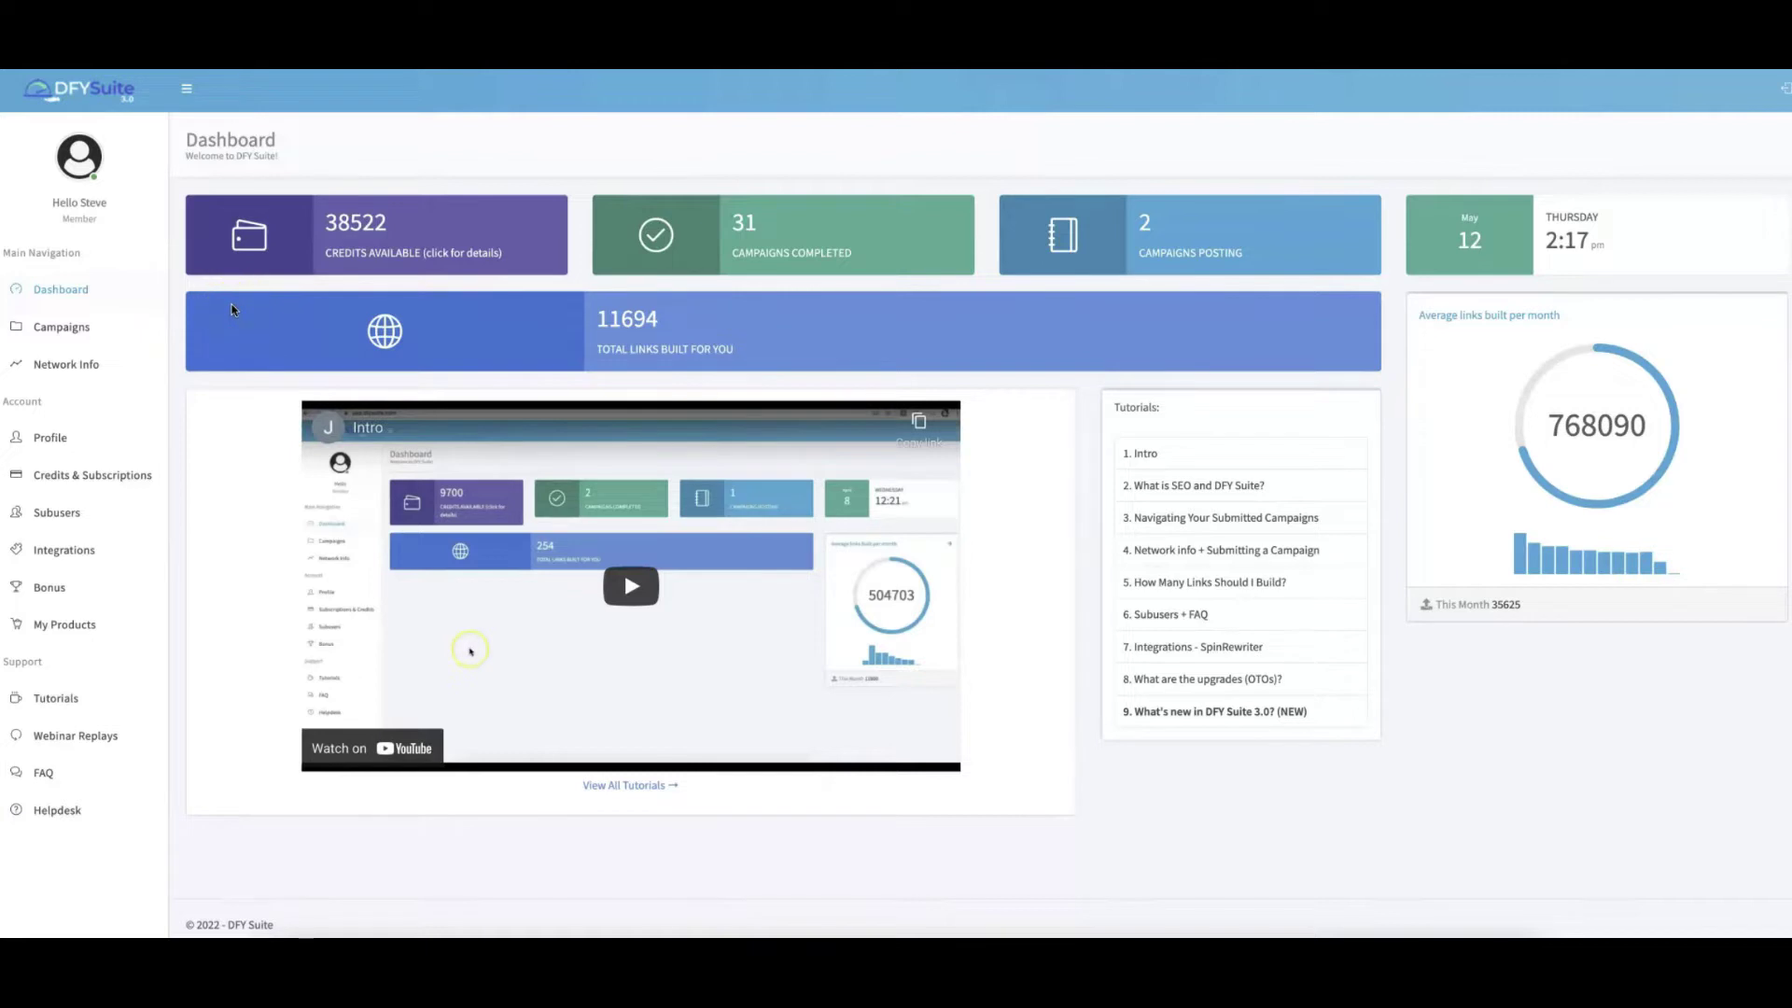
- Start a new campaign and name it "Demo 4.0"
{"action": "left_click", "coordinate": [73, 329]}
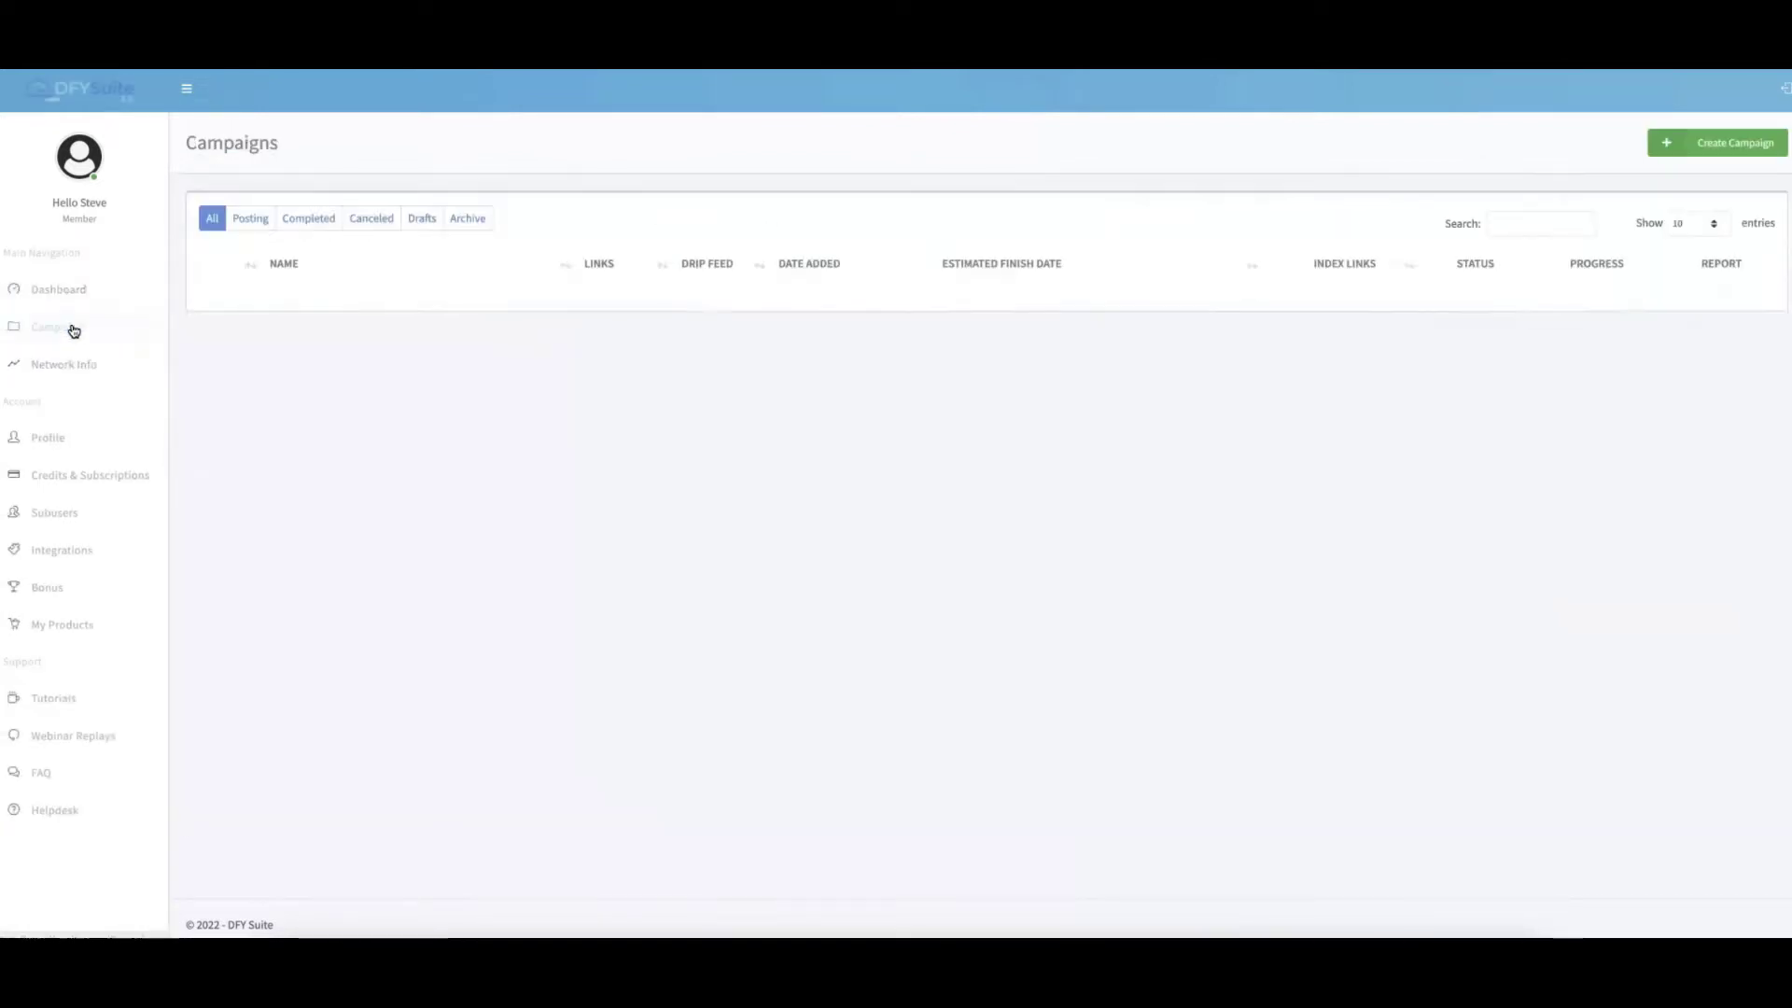
{"action": "left_click", "coordinate": [1738, 141]}
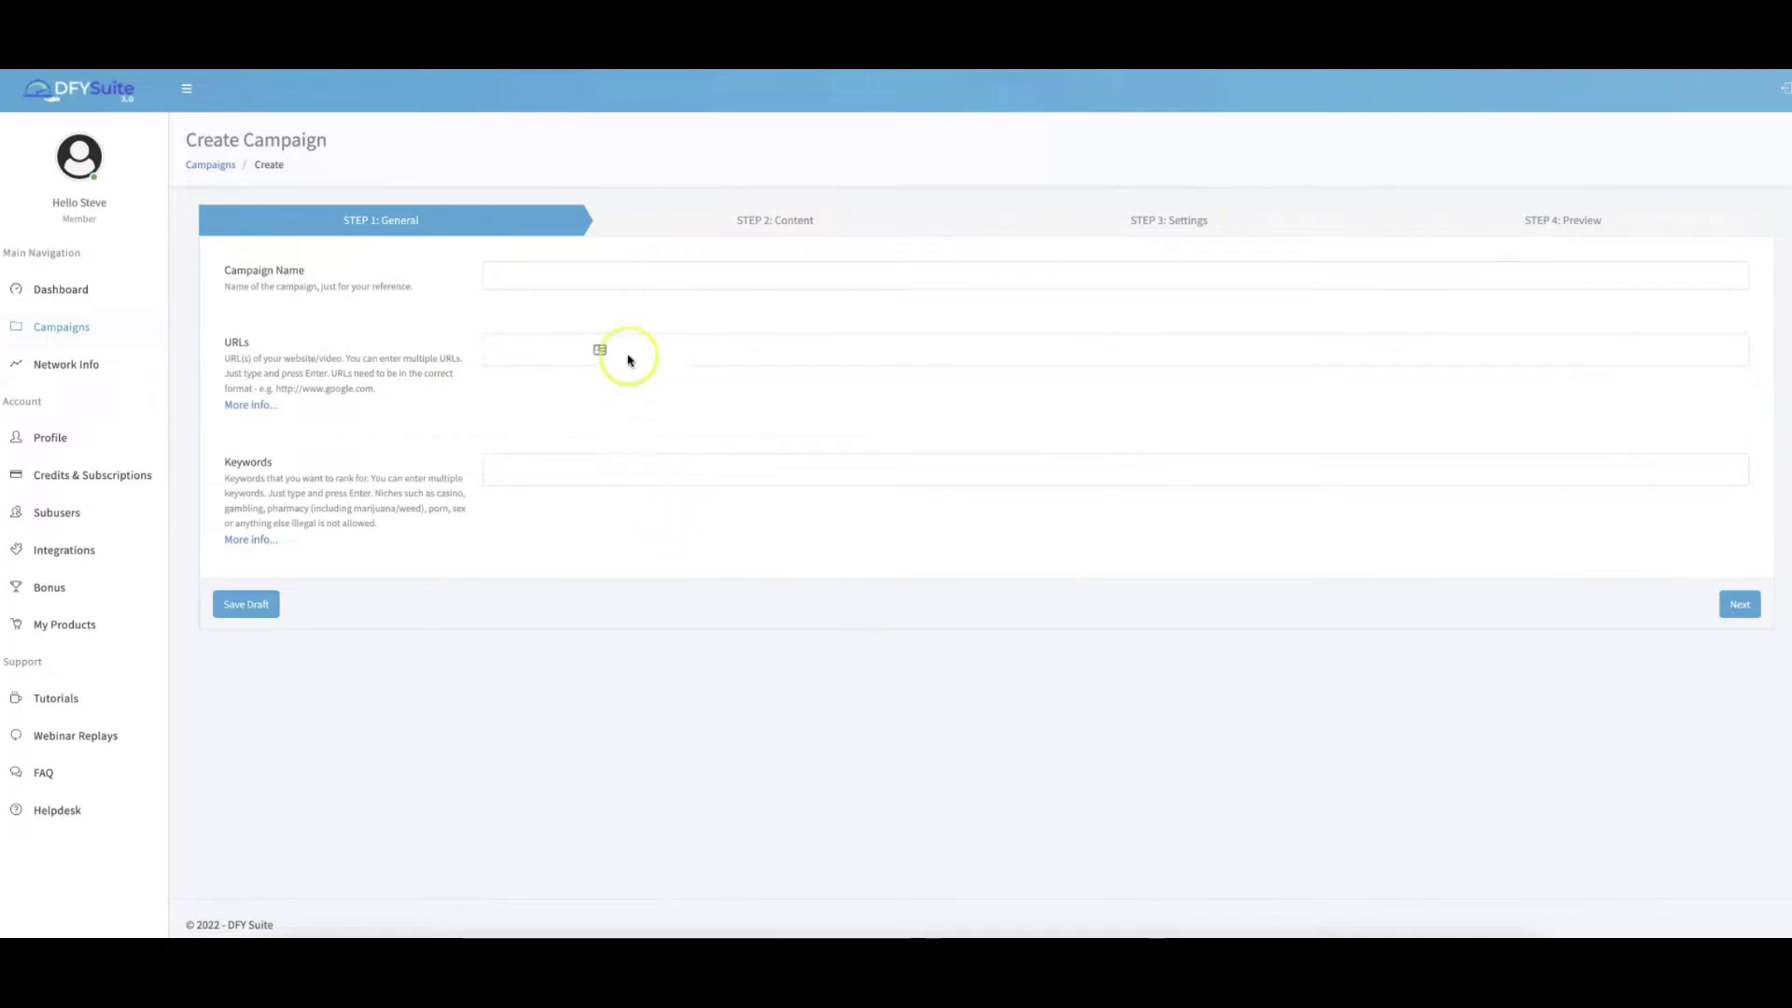
{"action": "left_click", "coordinate": [581, 270]}
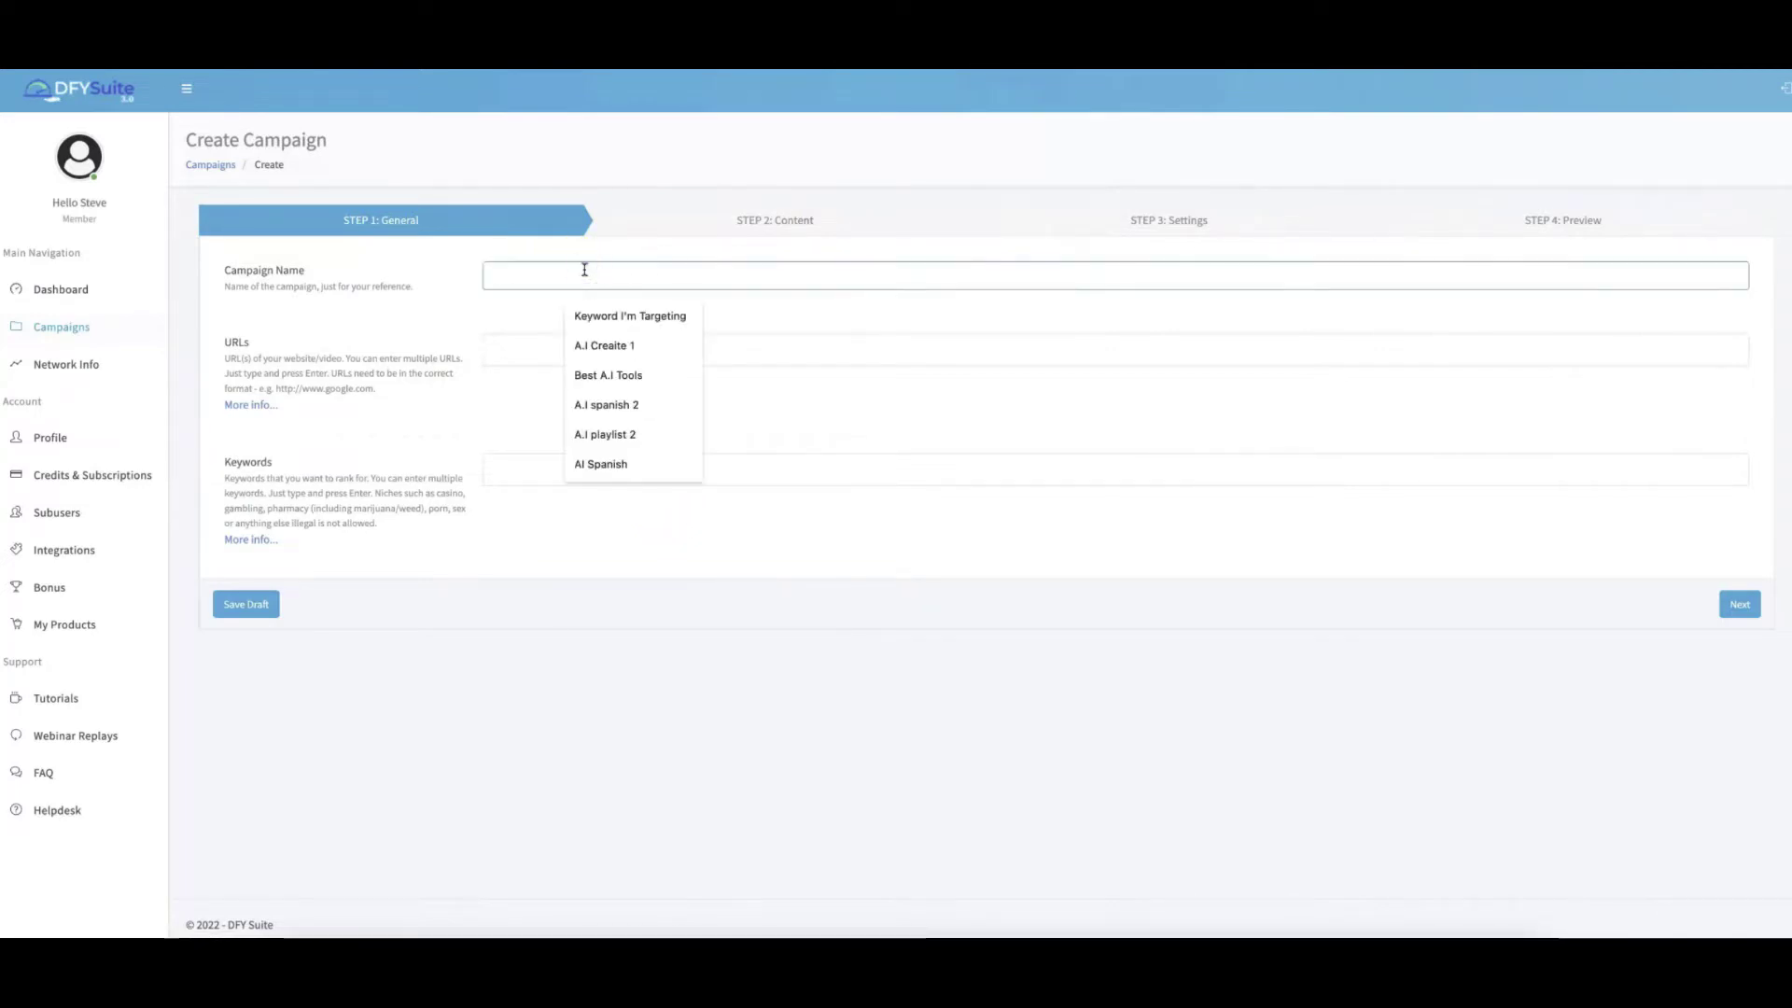
{"action": "type", "text": "Demo 4.0"}
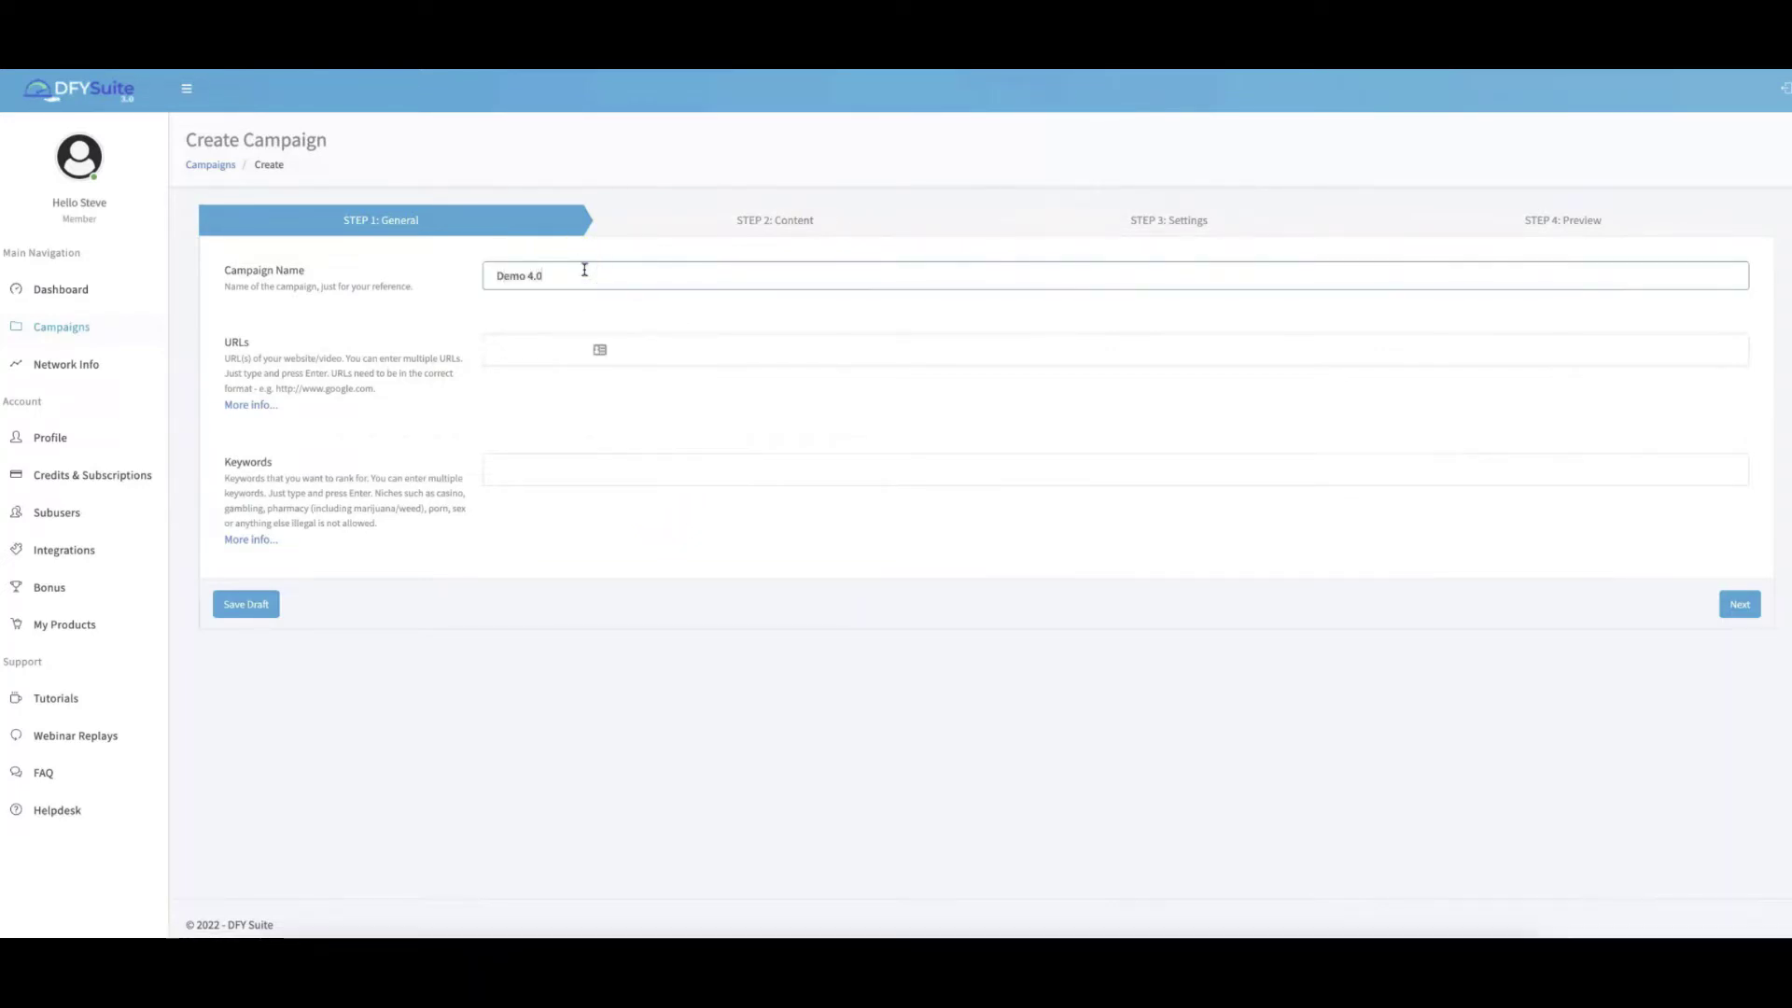
- Add a YouTube video link as the campaign's target URL
{"action": "left_click", "coordinate": [549, 345]}
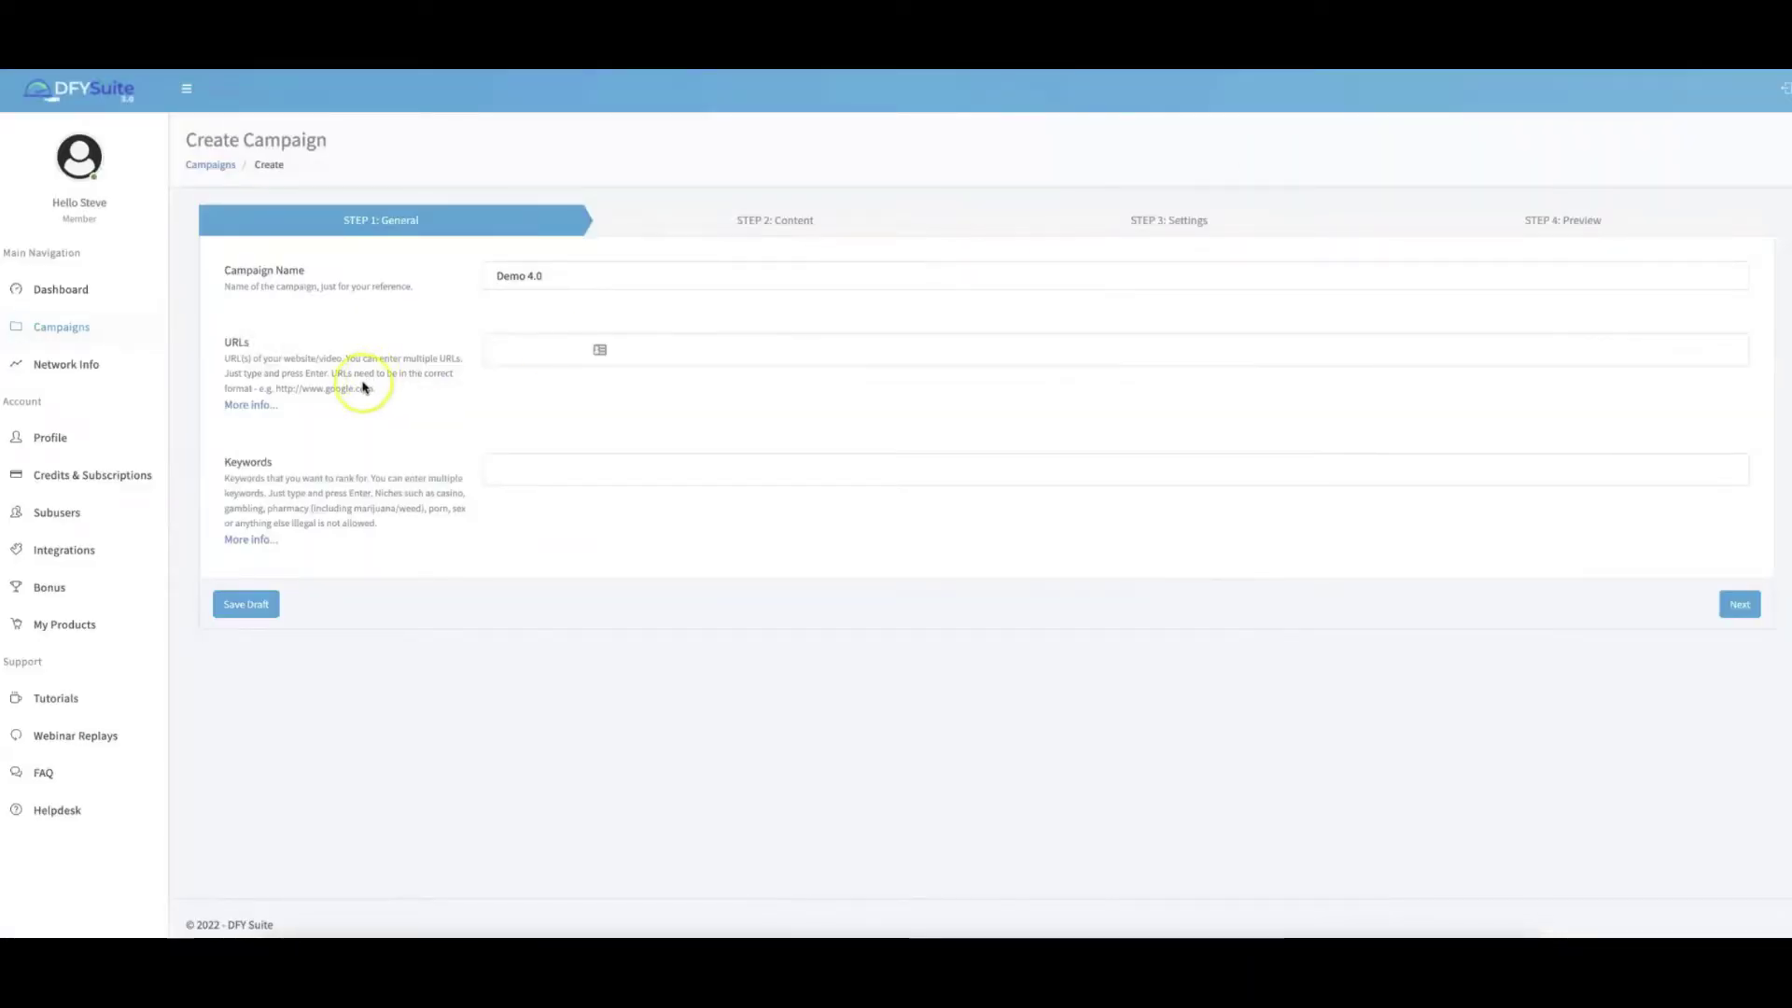
{"action": "type", "text": "https://www.youtube.com/watch?v=ep5sRaNnzP0"}
{"action": "key", "text": "Return"}
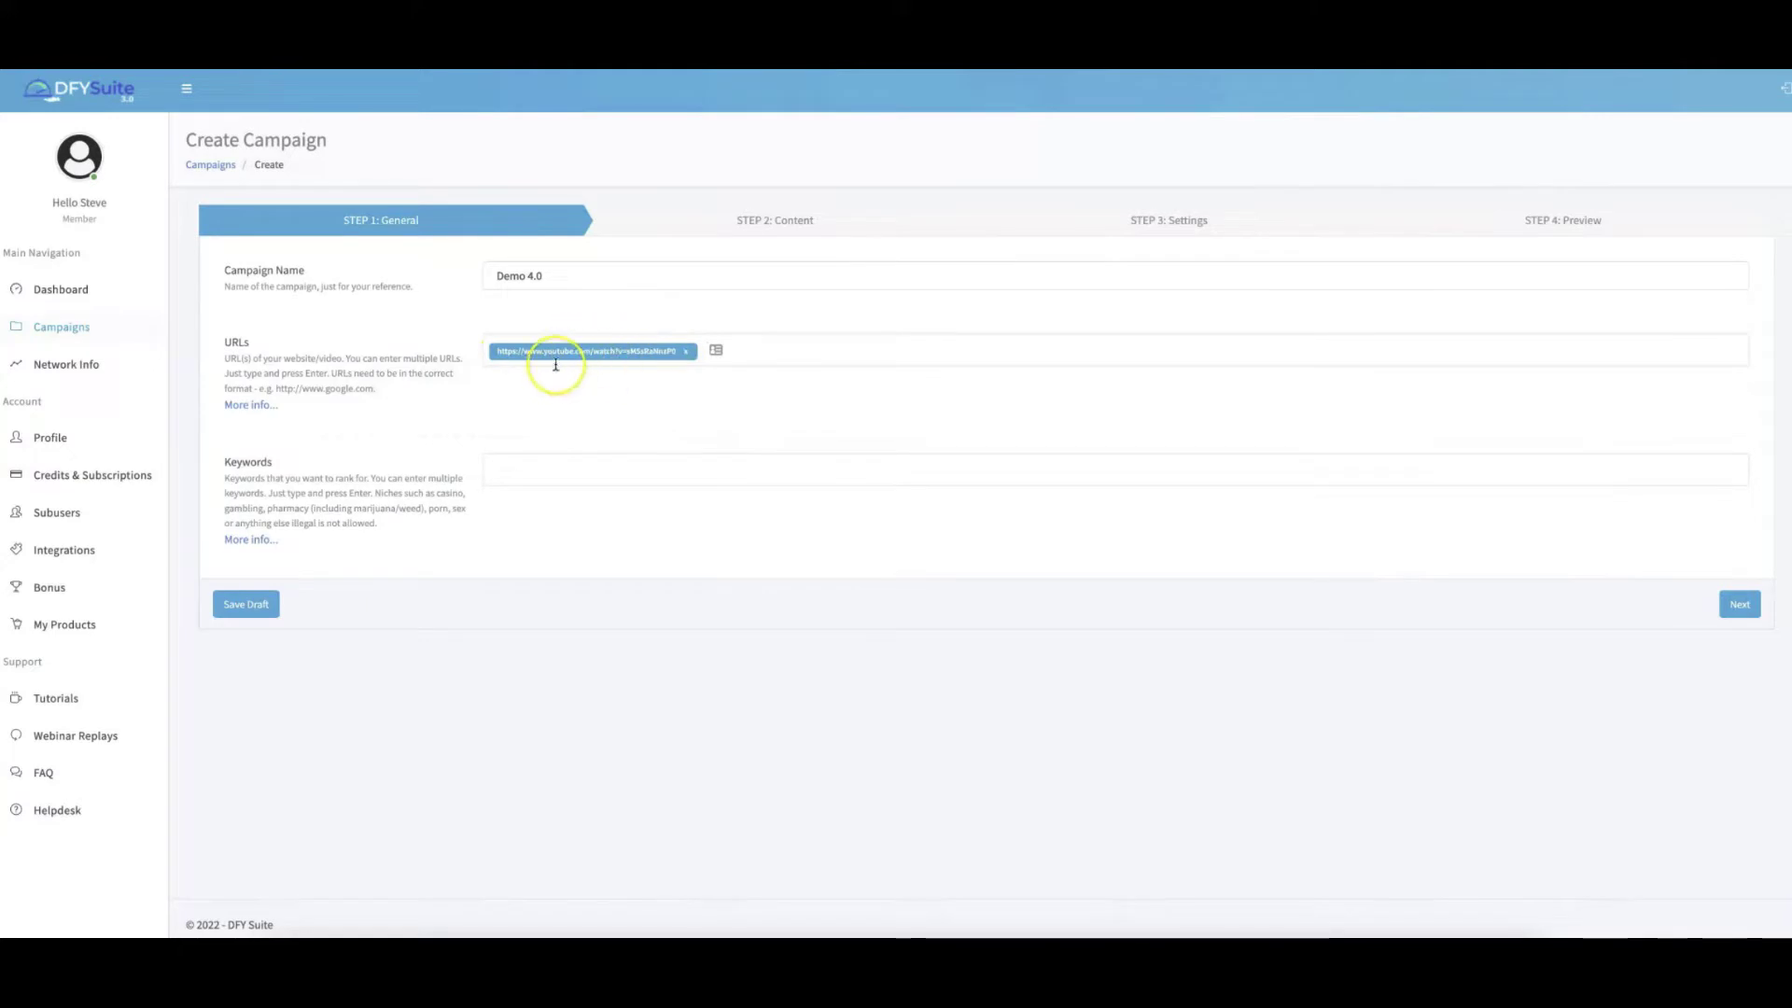
- Add the campaign keywords "keyword 1", "keyword 2", "keyword 3" and "keyword 4", and continue to the content stage
{"action": "left_click", "coordinate": [590, 469]}
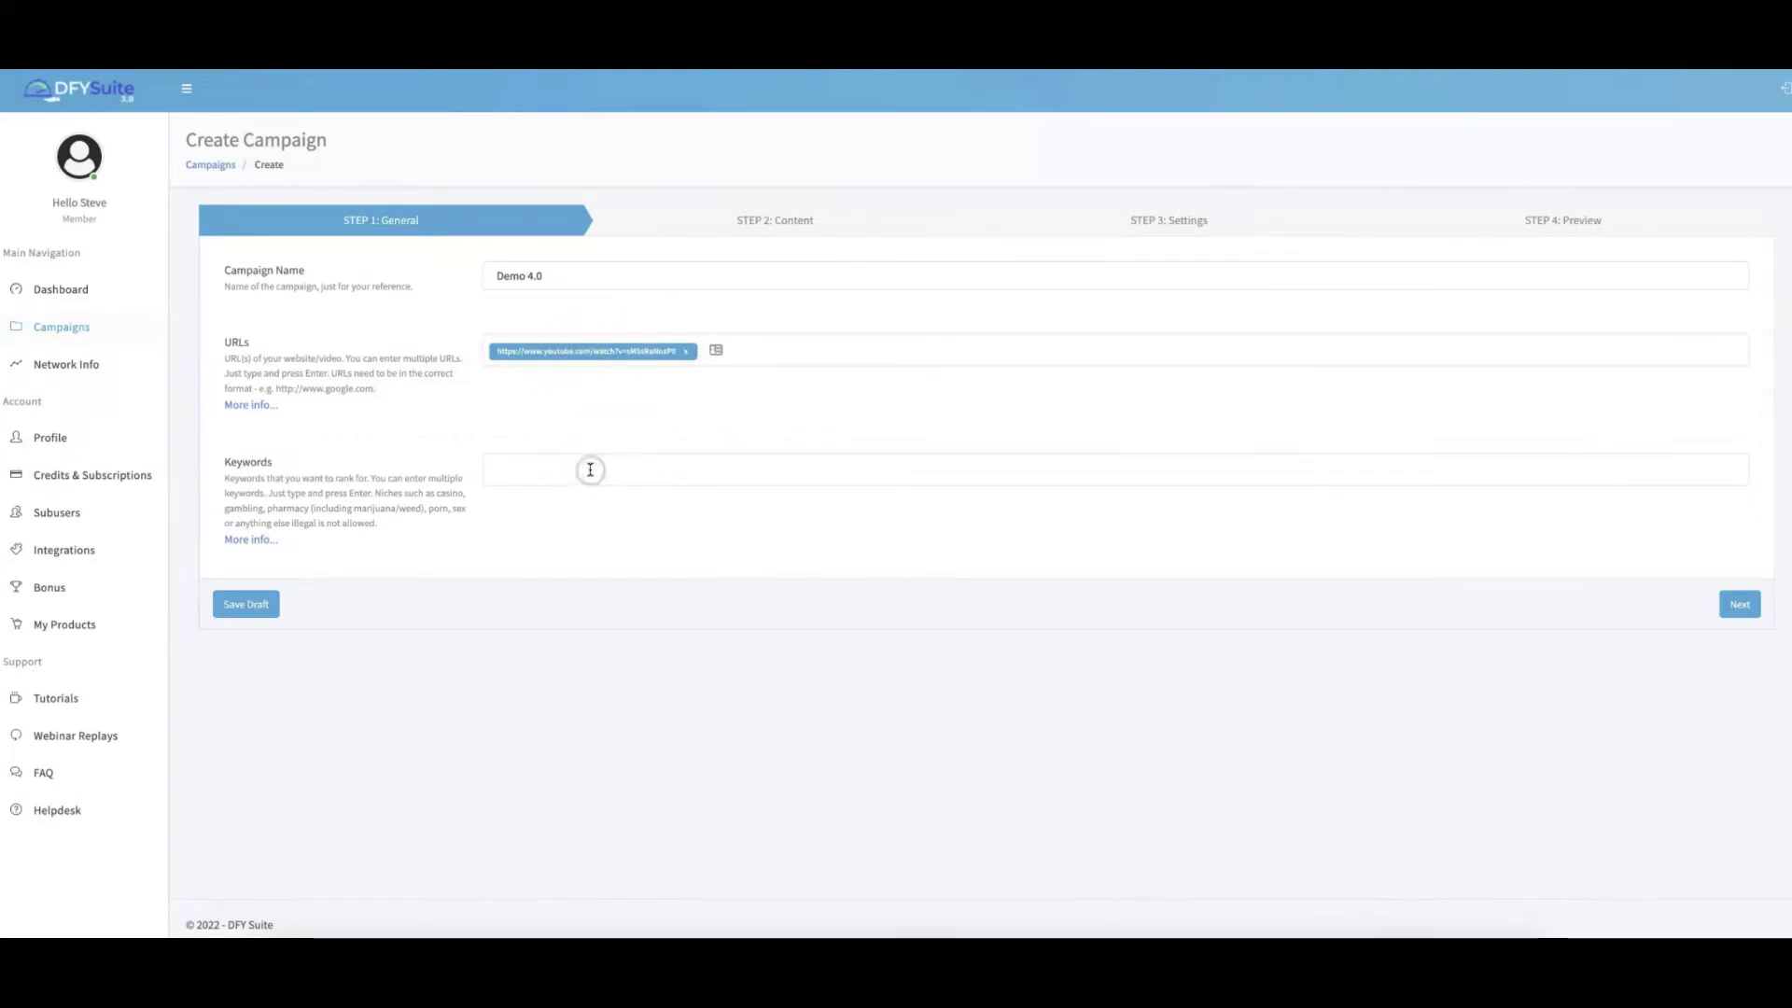
{"action": "type", "text": "keyword 1"}
{"action": "key", "text": "Return"}
{"action": "type", "text": "keyword 2"}
{"action": "key", "text": "Return"}
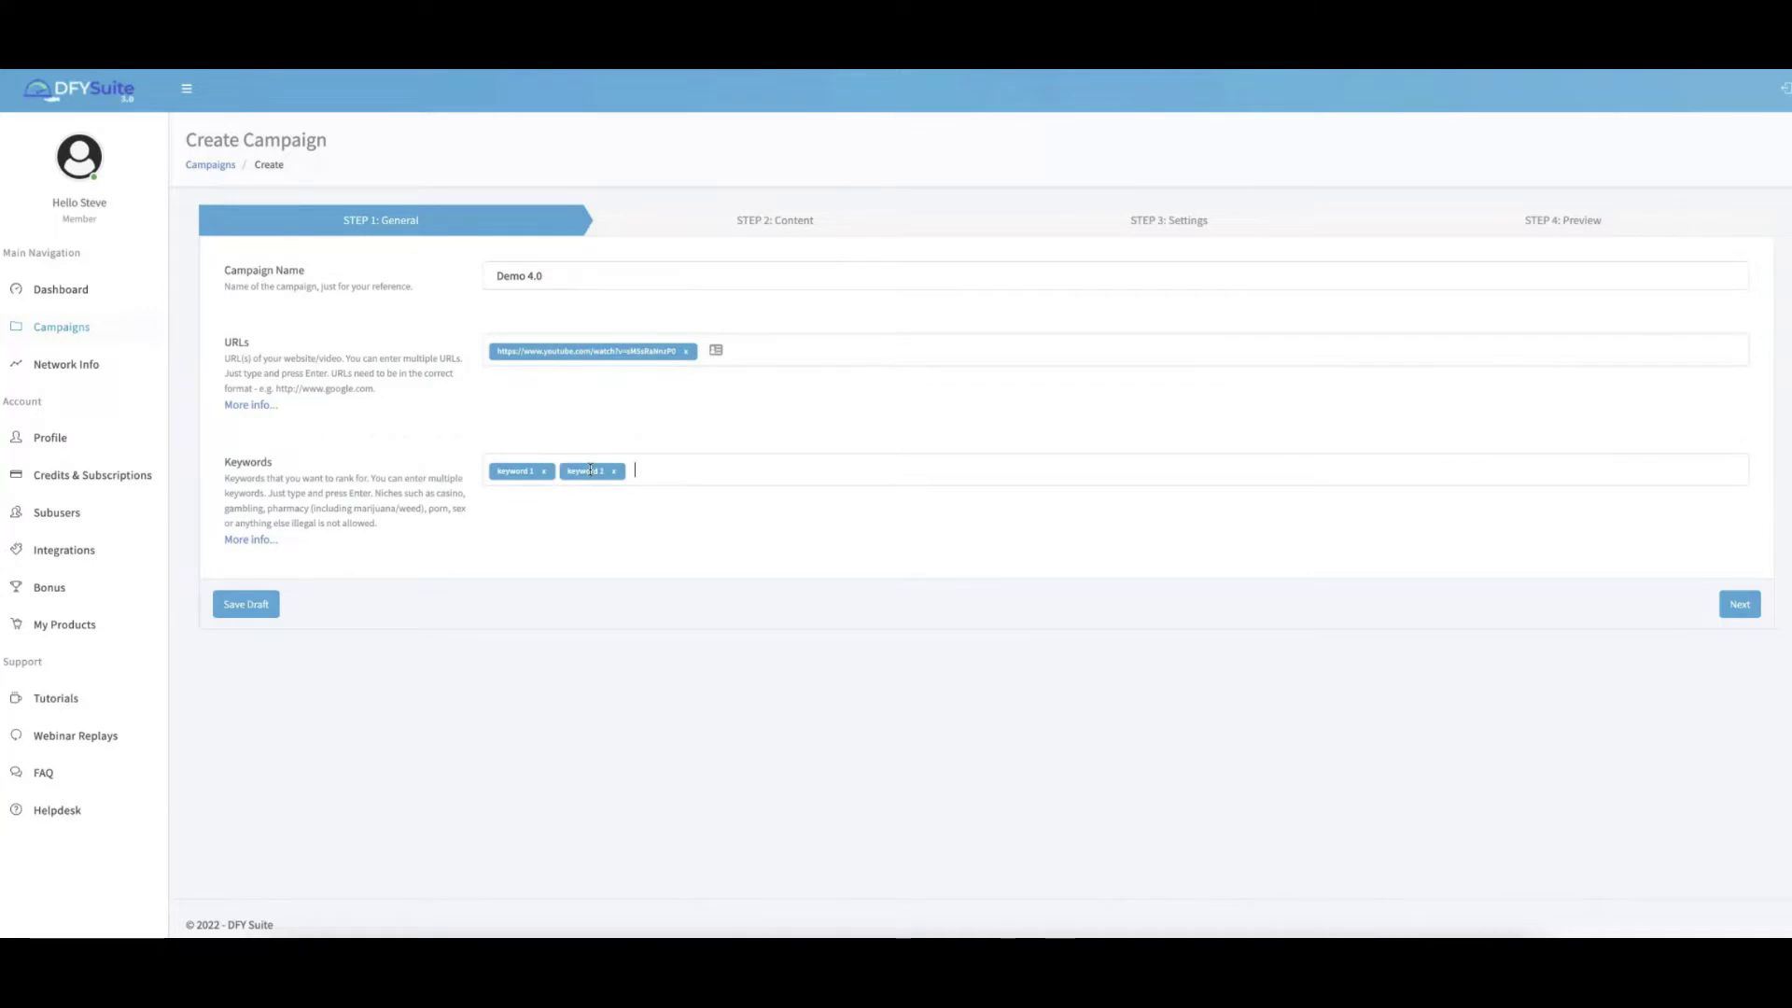
{"action": "type", "text": "keyword 3"}
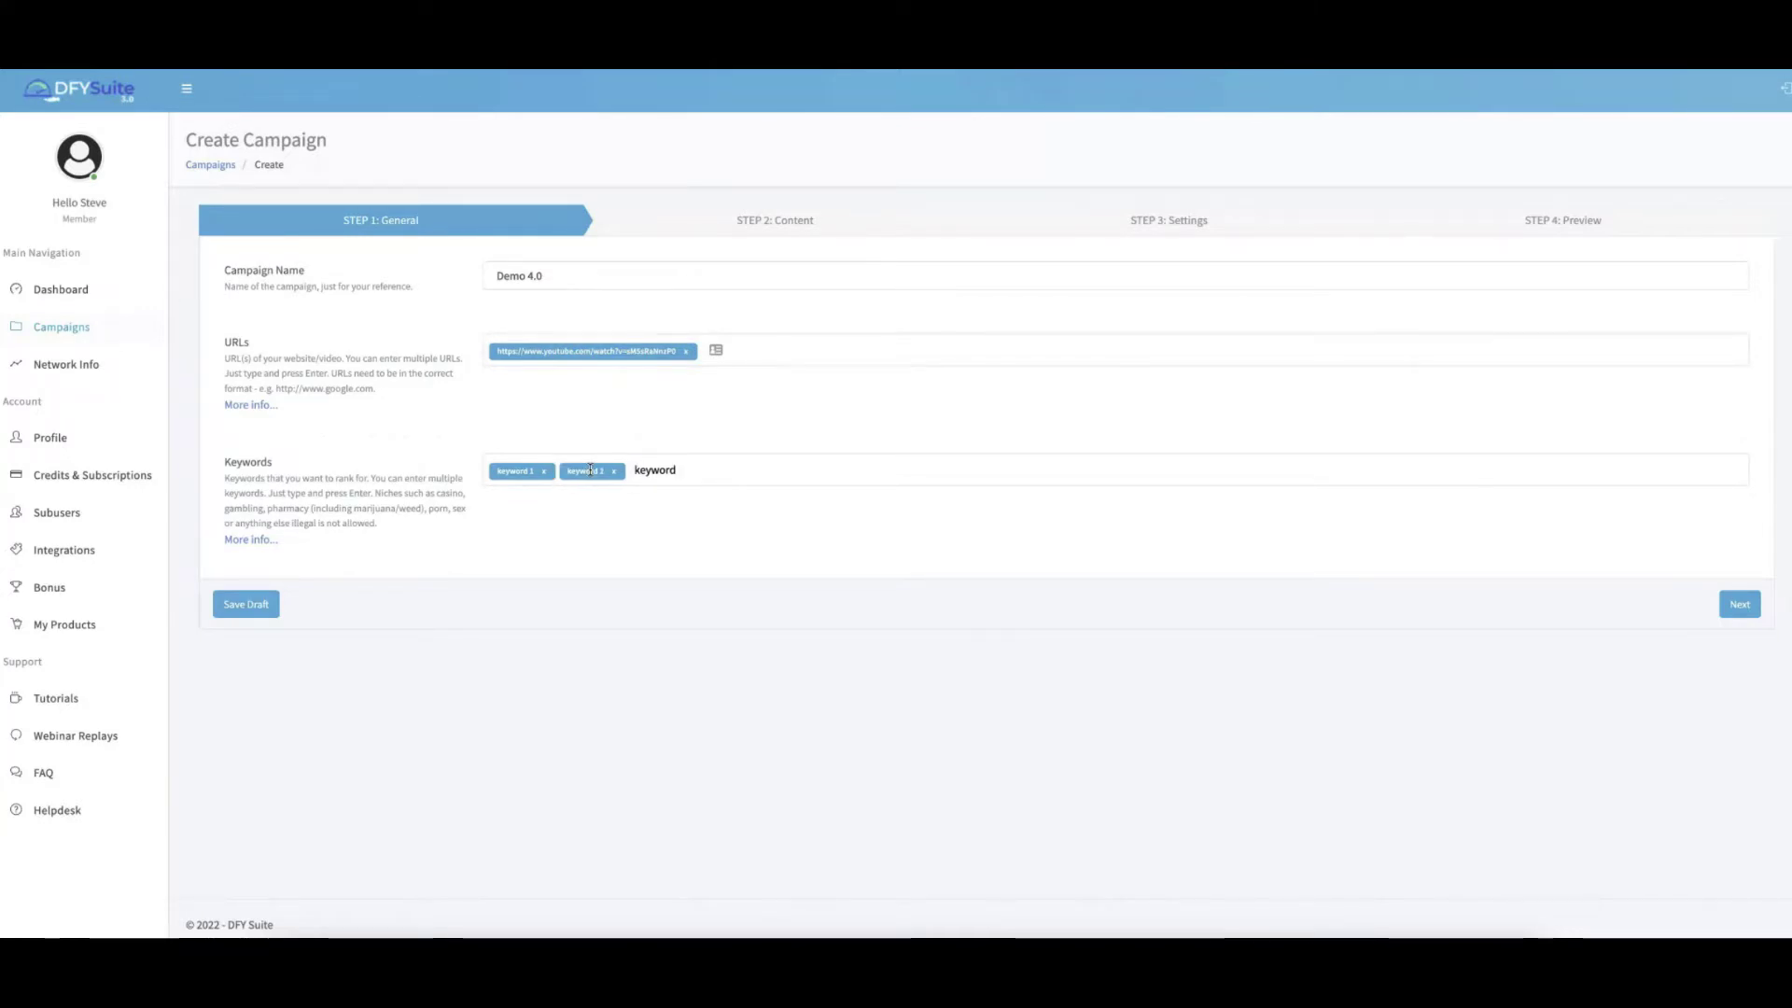
{"action": "key", "text": "Return"}
{"action": "type", "text": "keyword 4"}
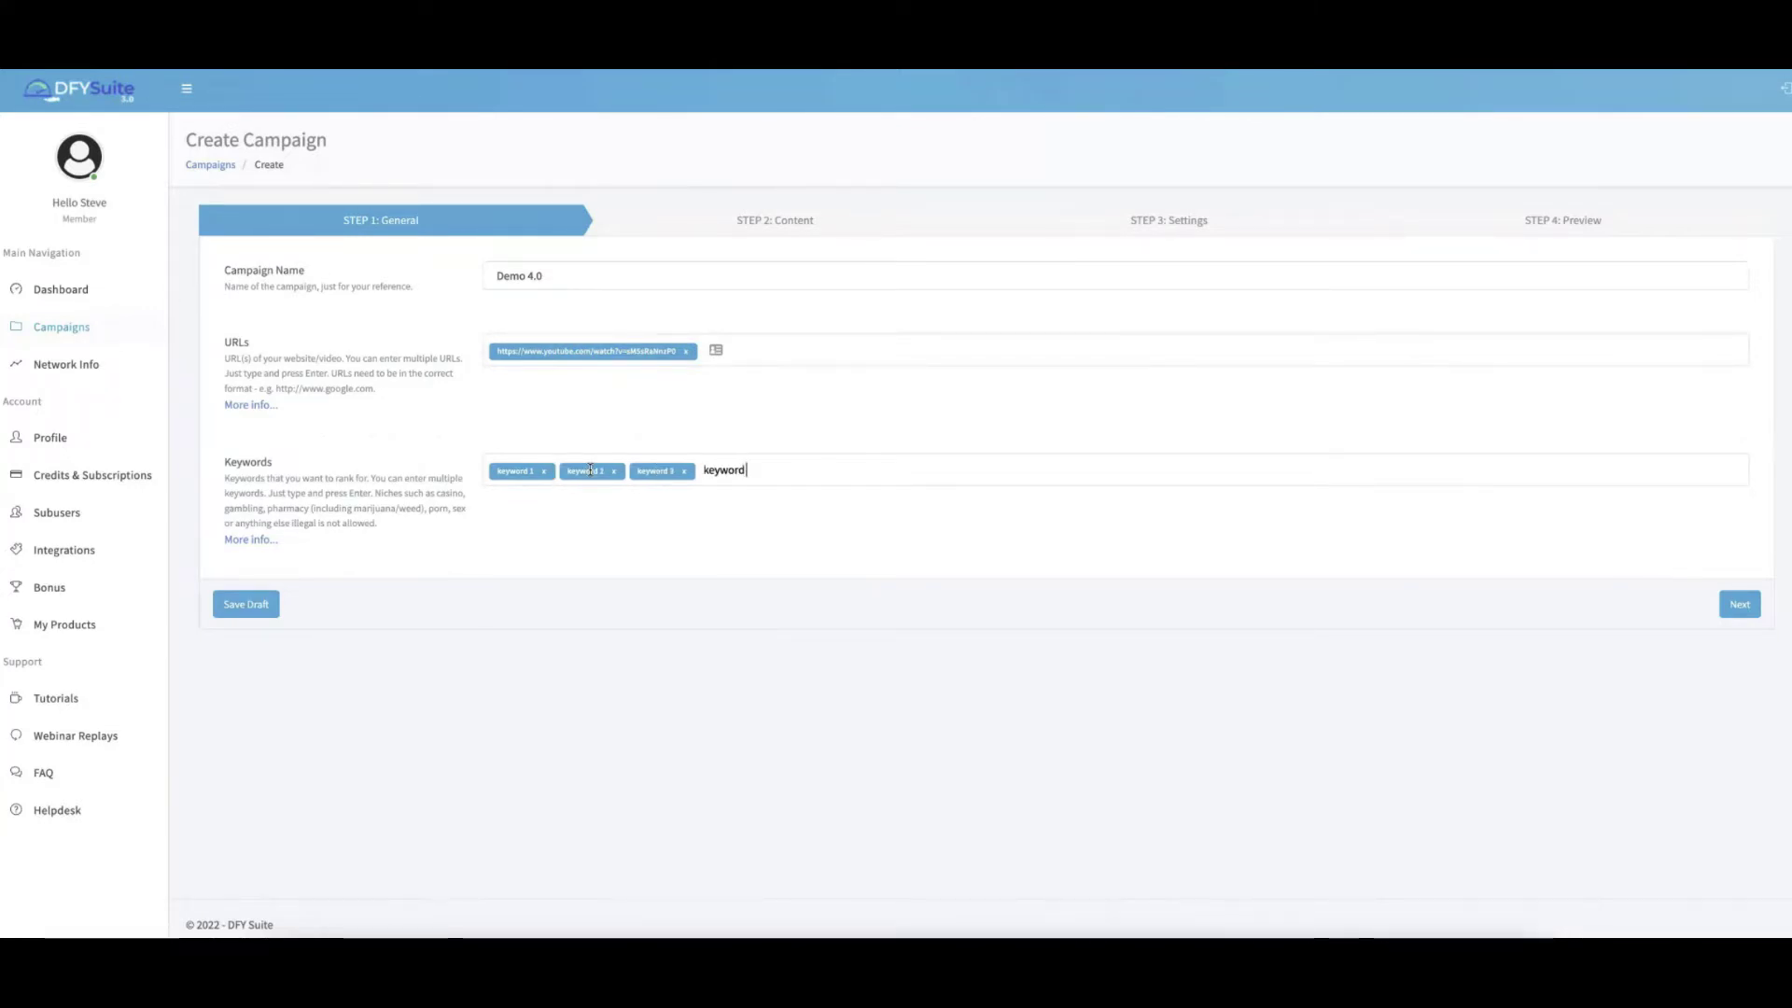
{"action": "key", "text": "Return"}
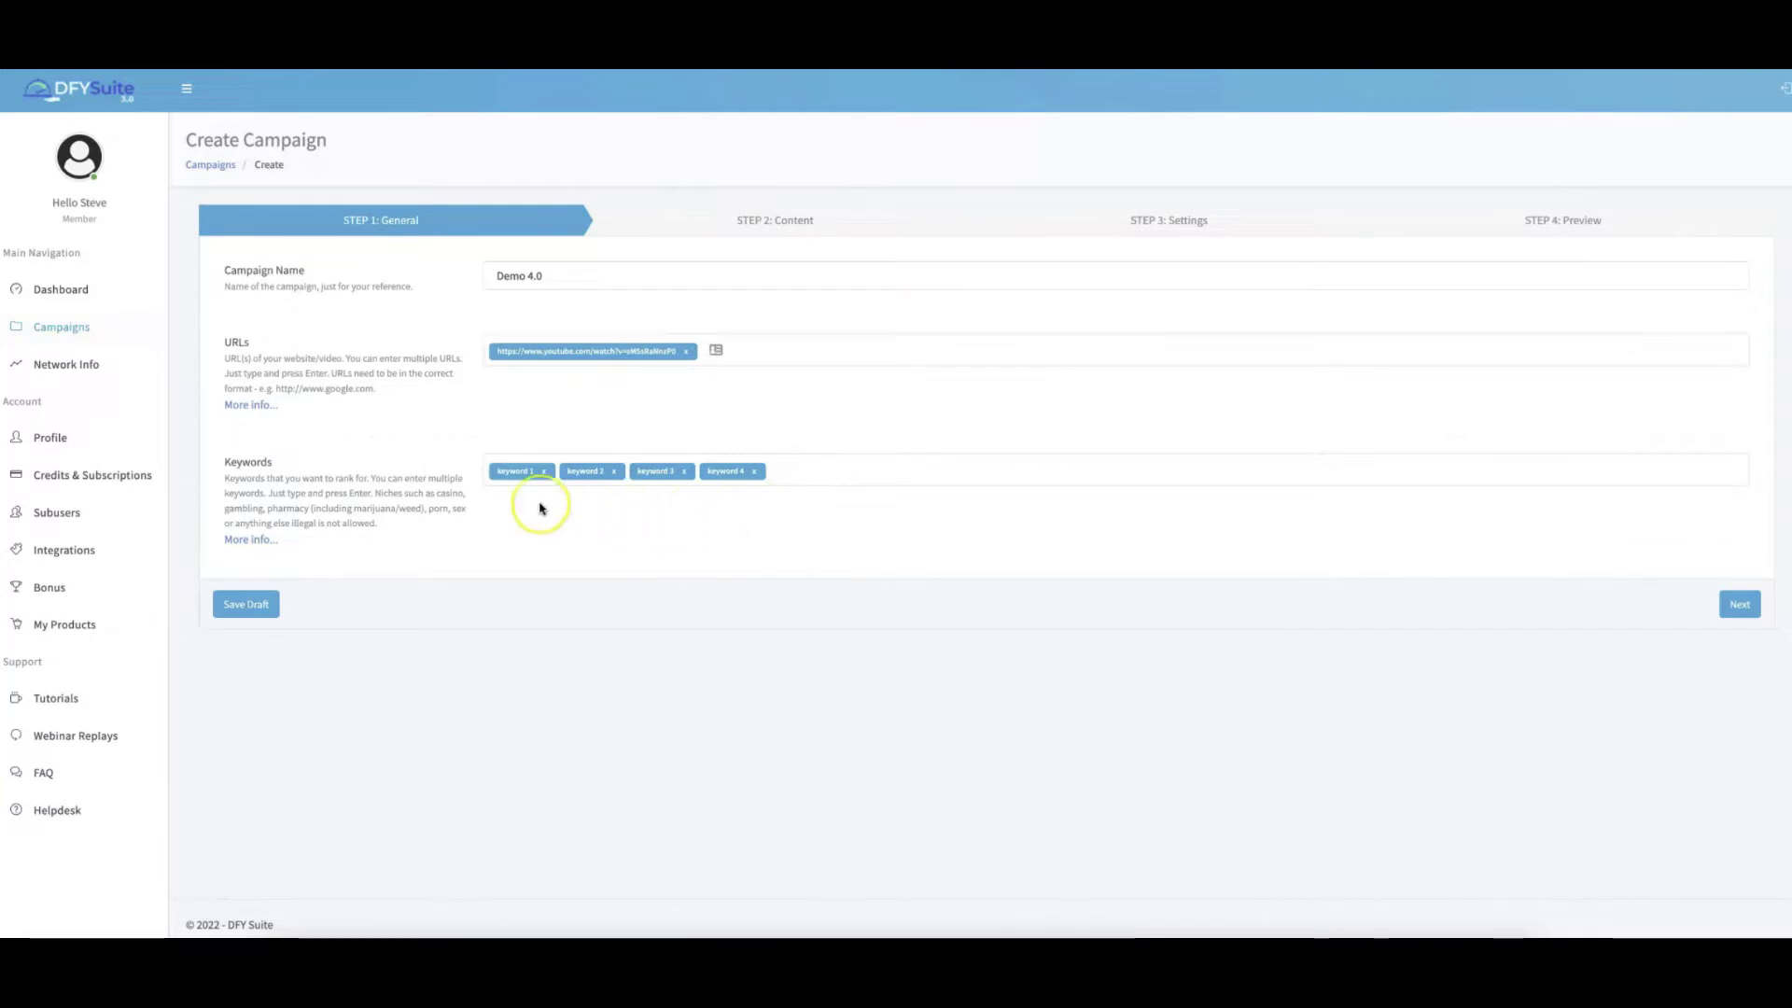
{"action": "left_click", "coordinate": [656, 520]}
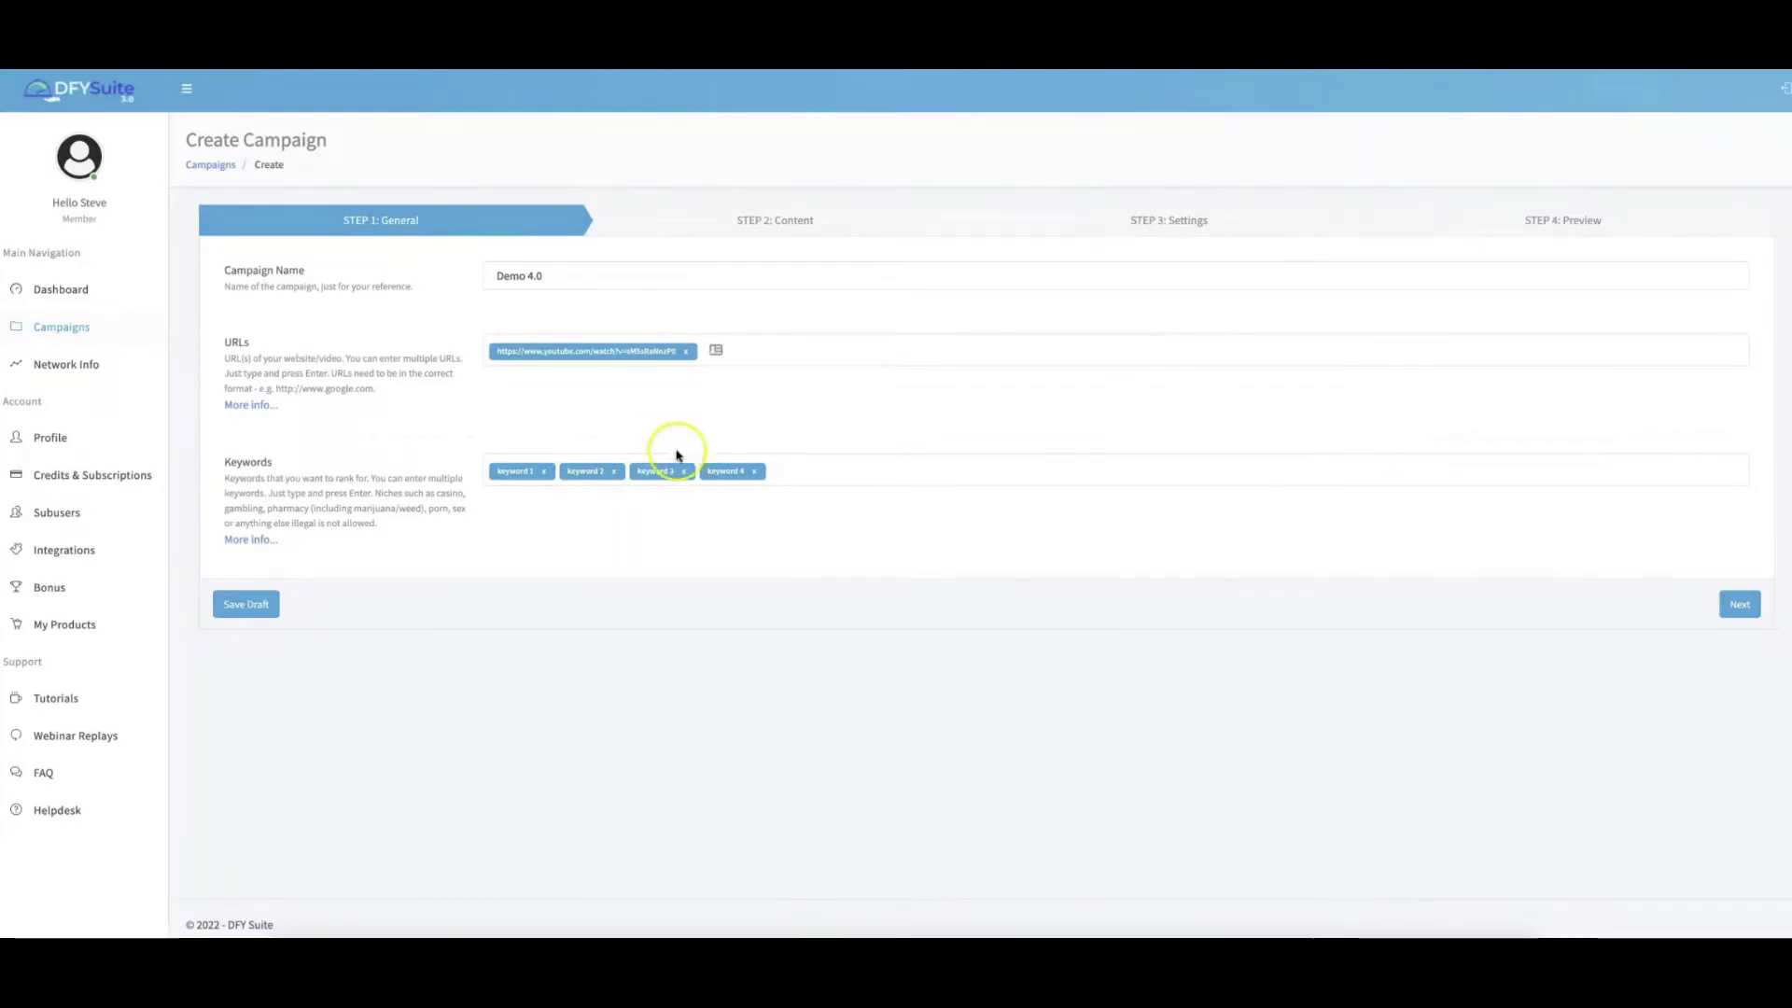
{"action": "left_click", "coordinate": [693, 509]}
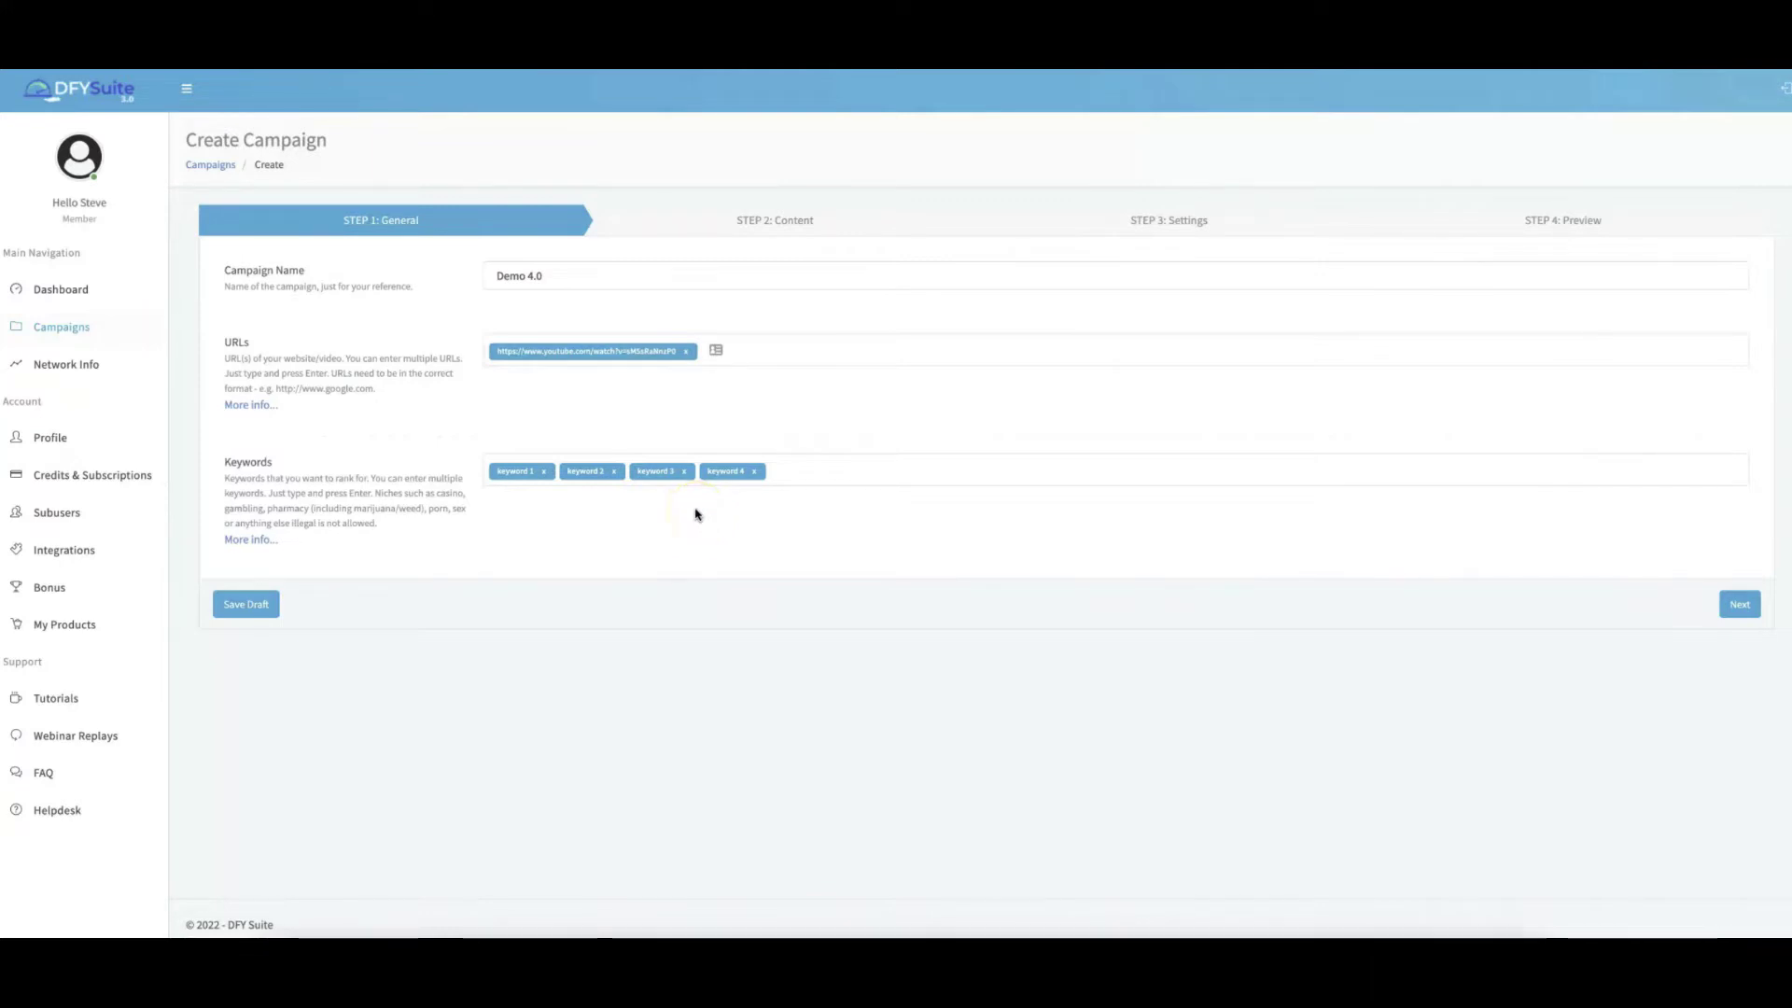
{"action": "left_click", "coordinate": [1742, 607]}
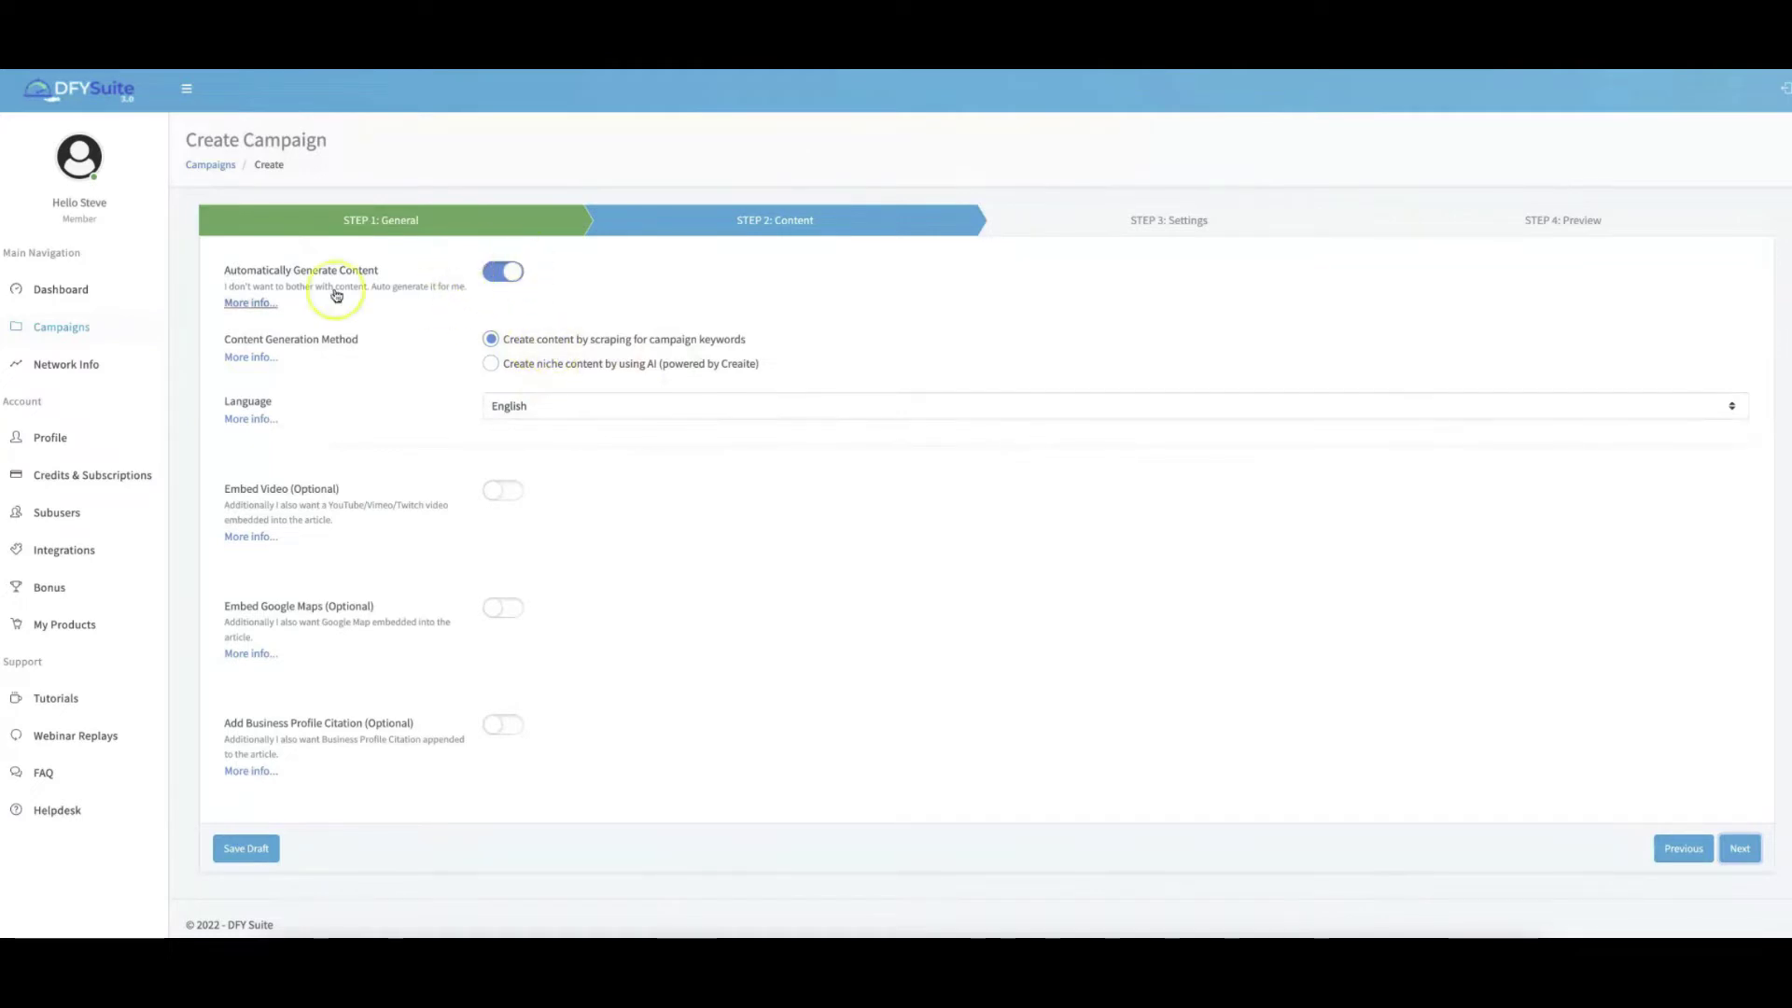
- Turn off automatic content generation to view the manual title, description and article fields, and turn it back on
{"action": "left_click", "coordinate": [493, 275]}
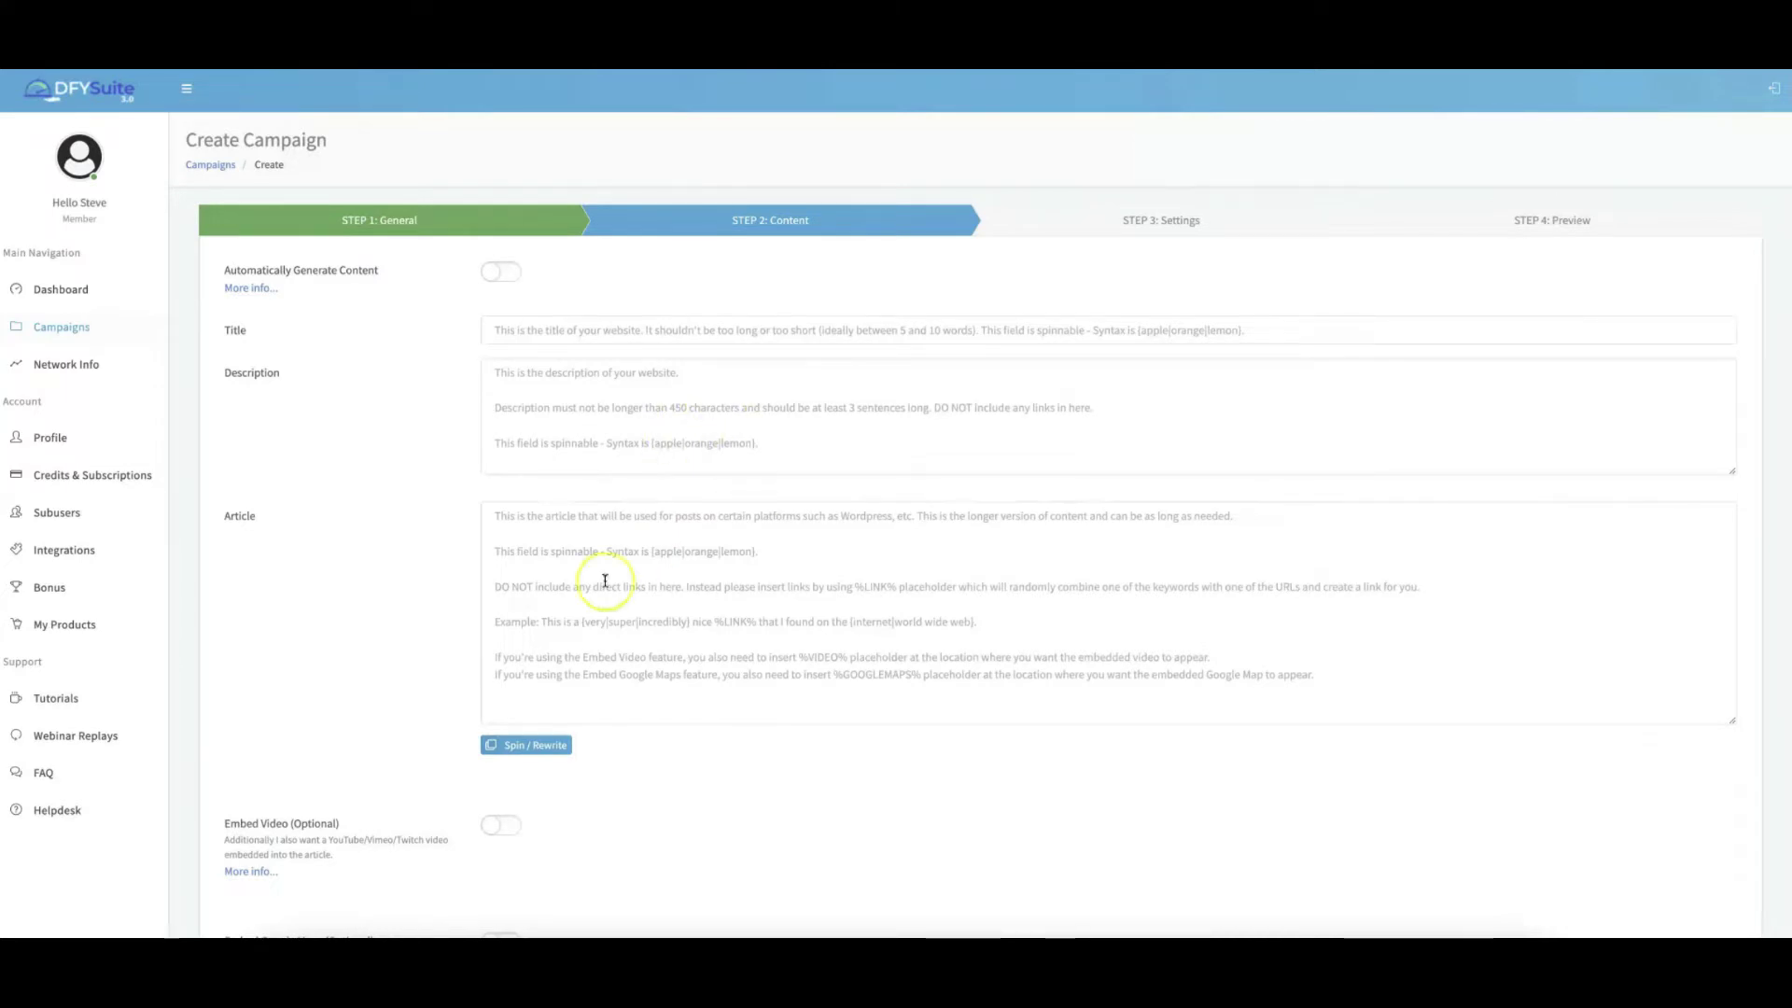
{"action": "scroll", "coordinate": [526, 283], "scroll_direction": "down", "scroll_amount": 1}
{"action": "scroll", "coordinate": [525, 283], "scroll_direction": "down", "scroll_amount": 1}
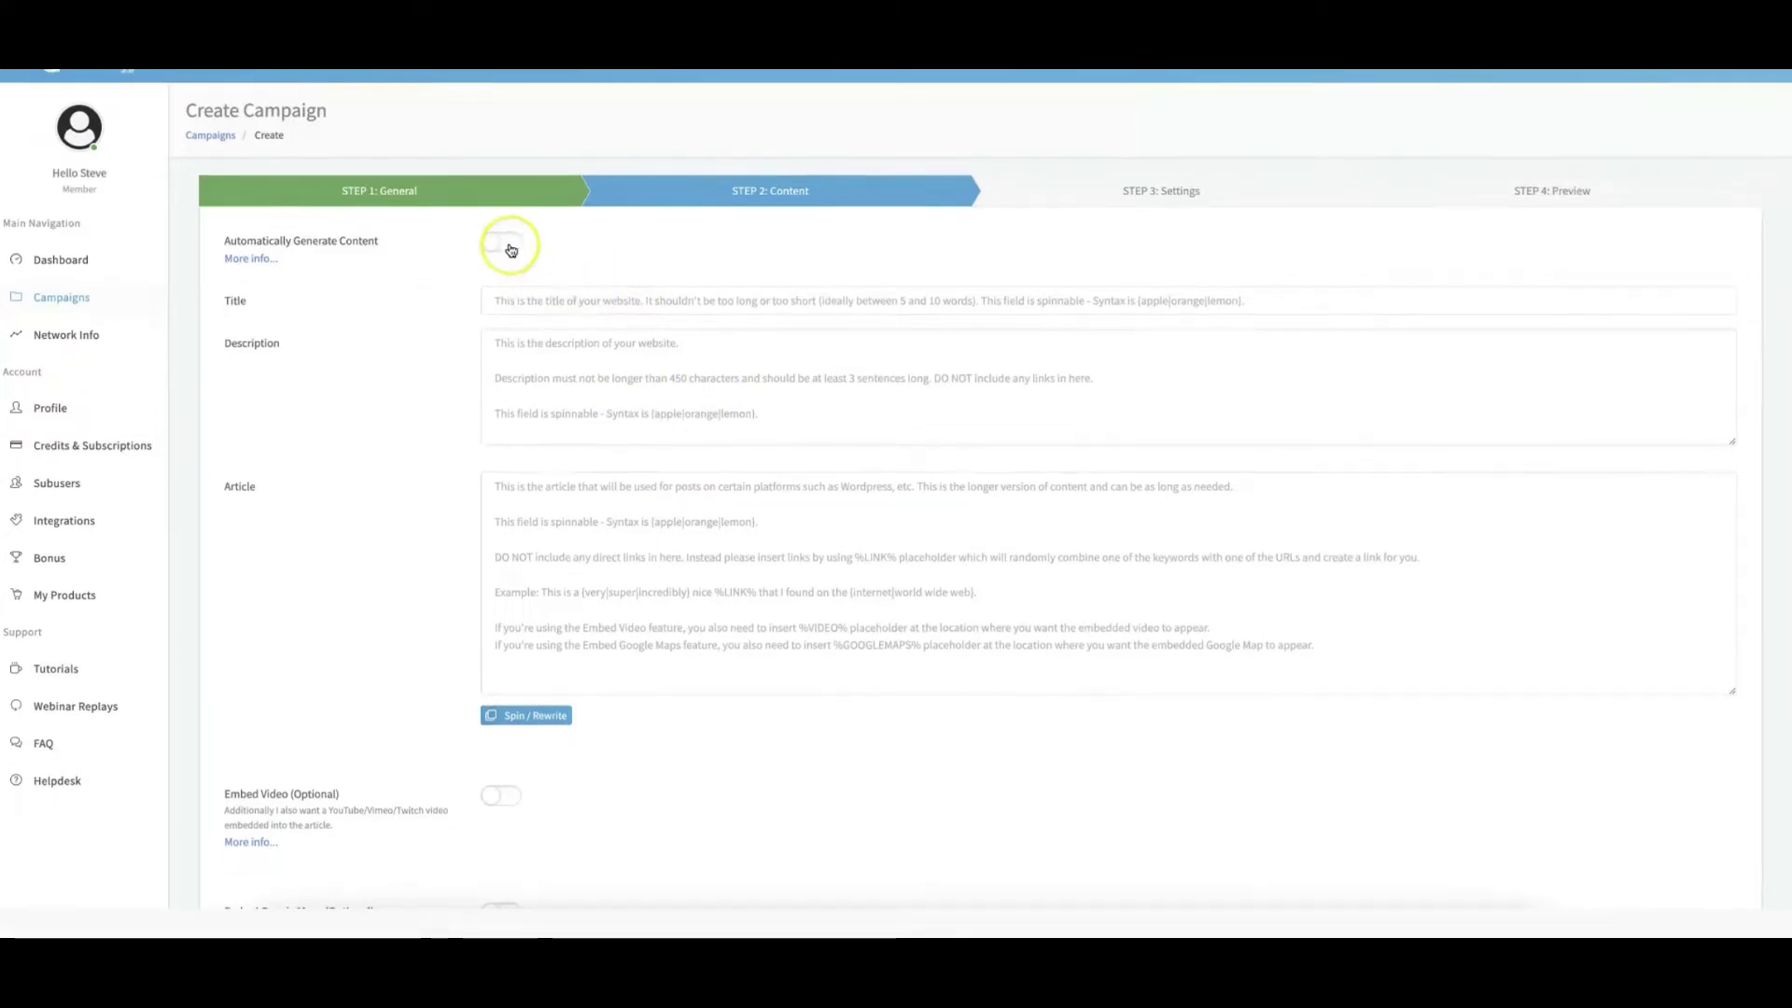
{"action": "left_click", "coordinate": [511, 247]}
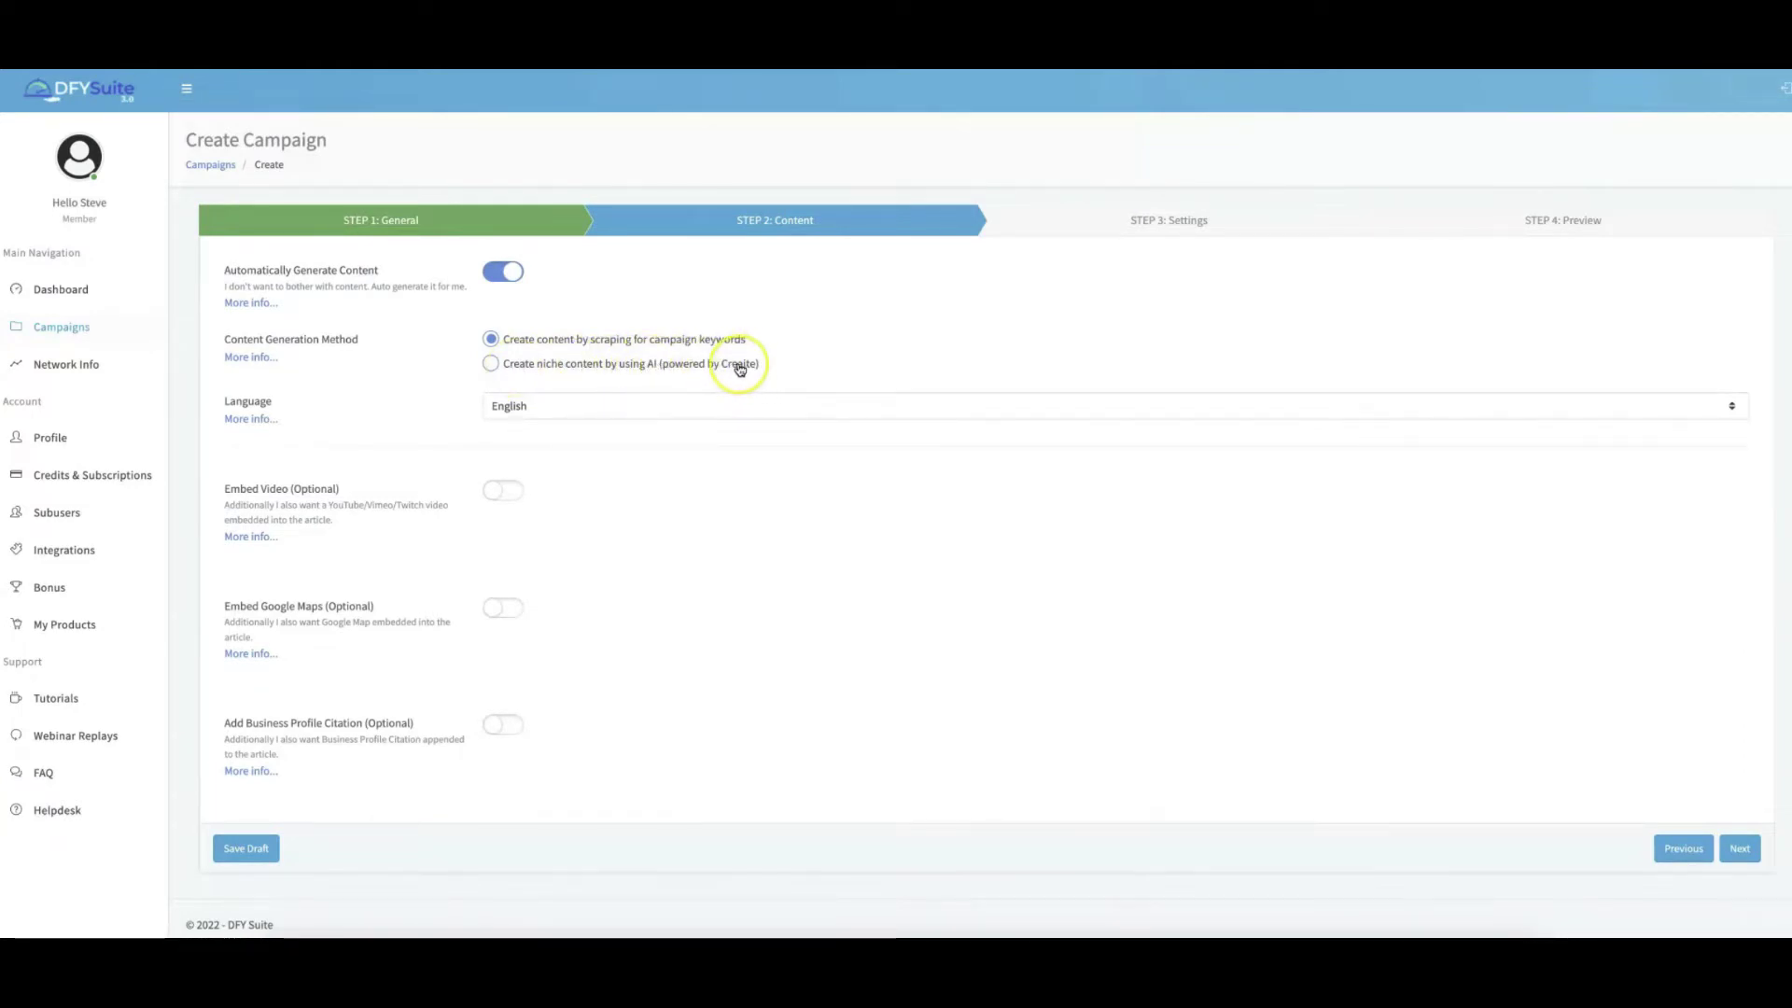
- Set the content generation method to AI niche content powered by Creaite, with English as the language
{"action": "left_click", "coordinate": [493, 364]}
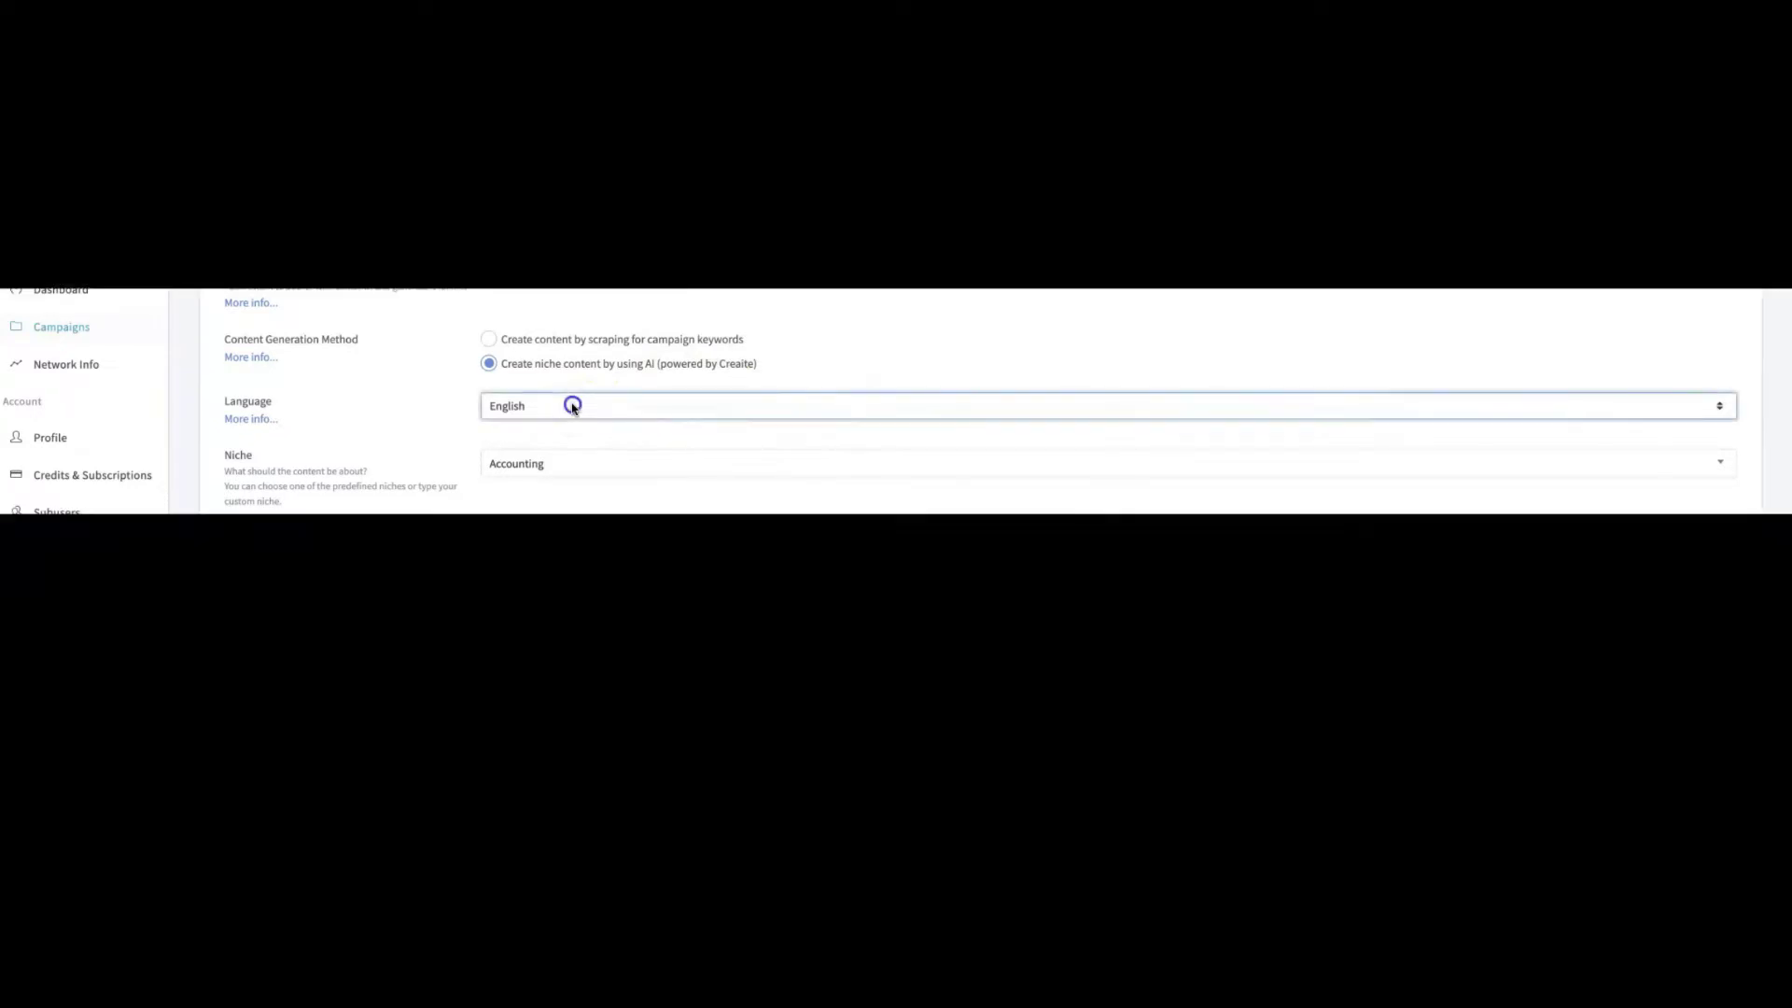
{"action": "left_click", "coordinate": [572, 407]}
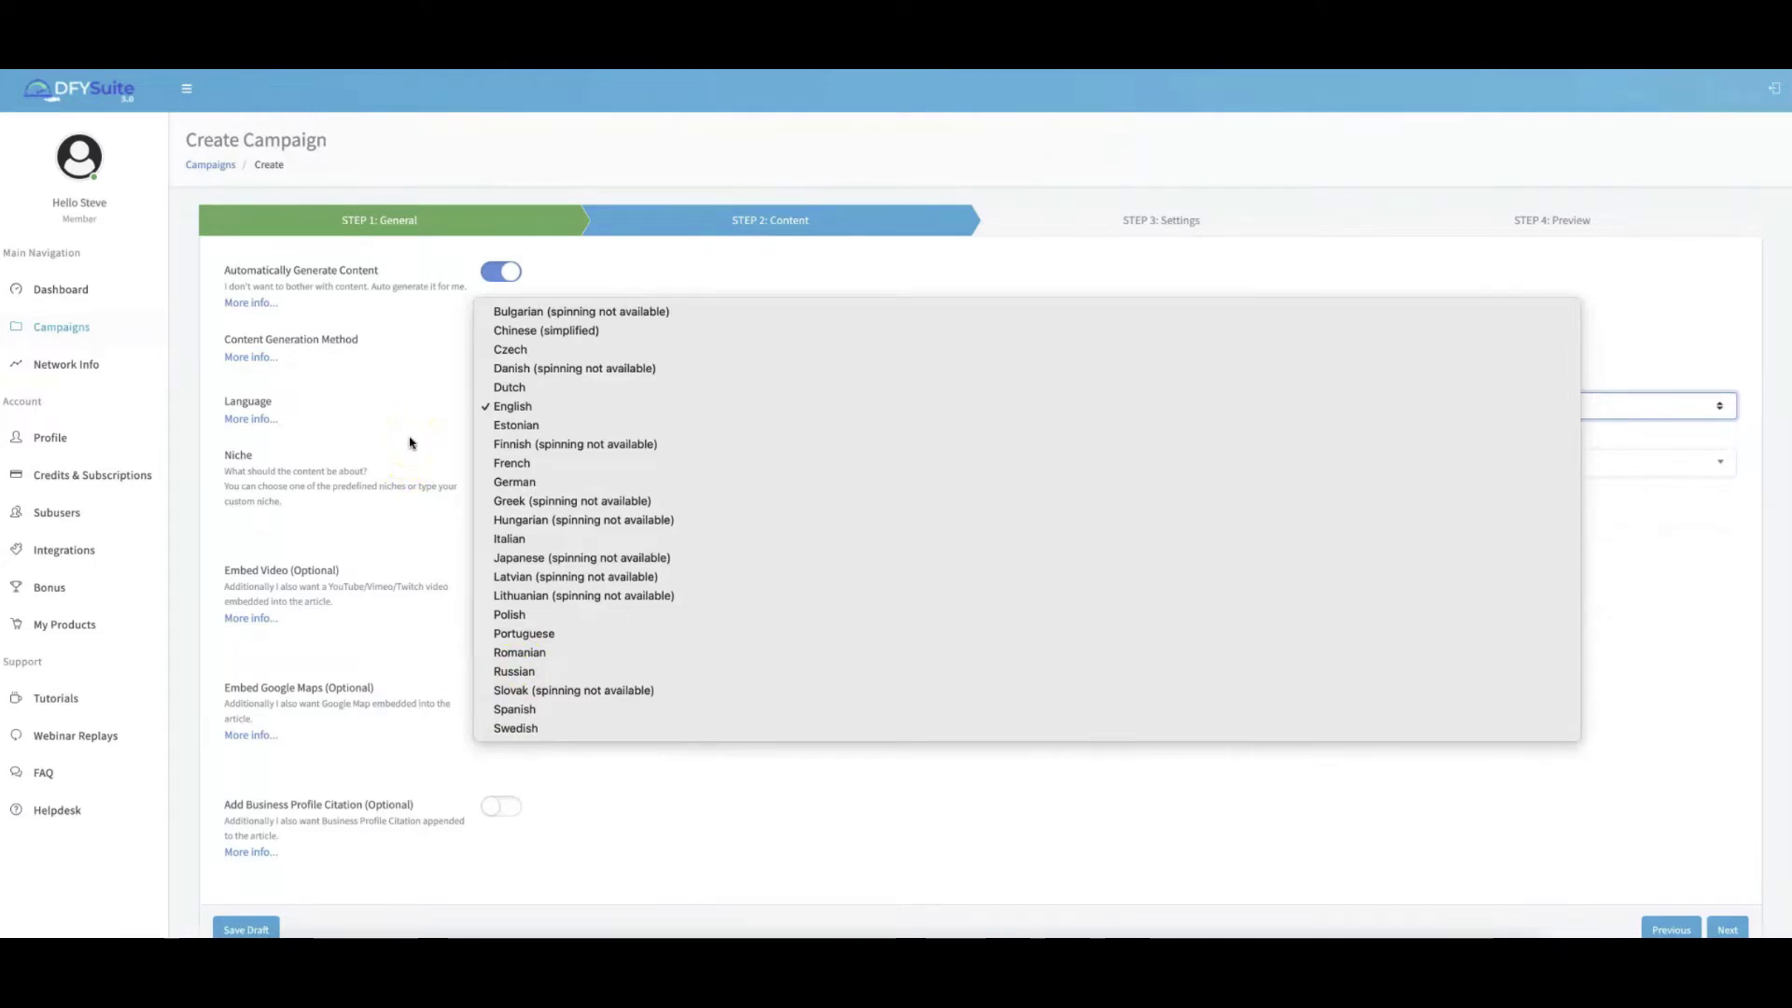
{"action": "left_click", "coordinate": [515, 406]}
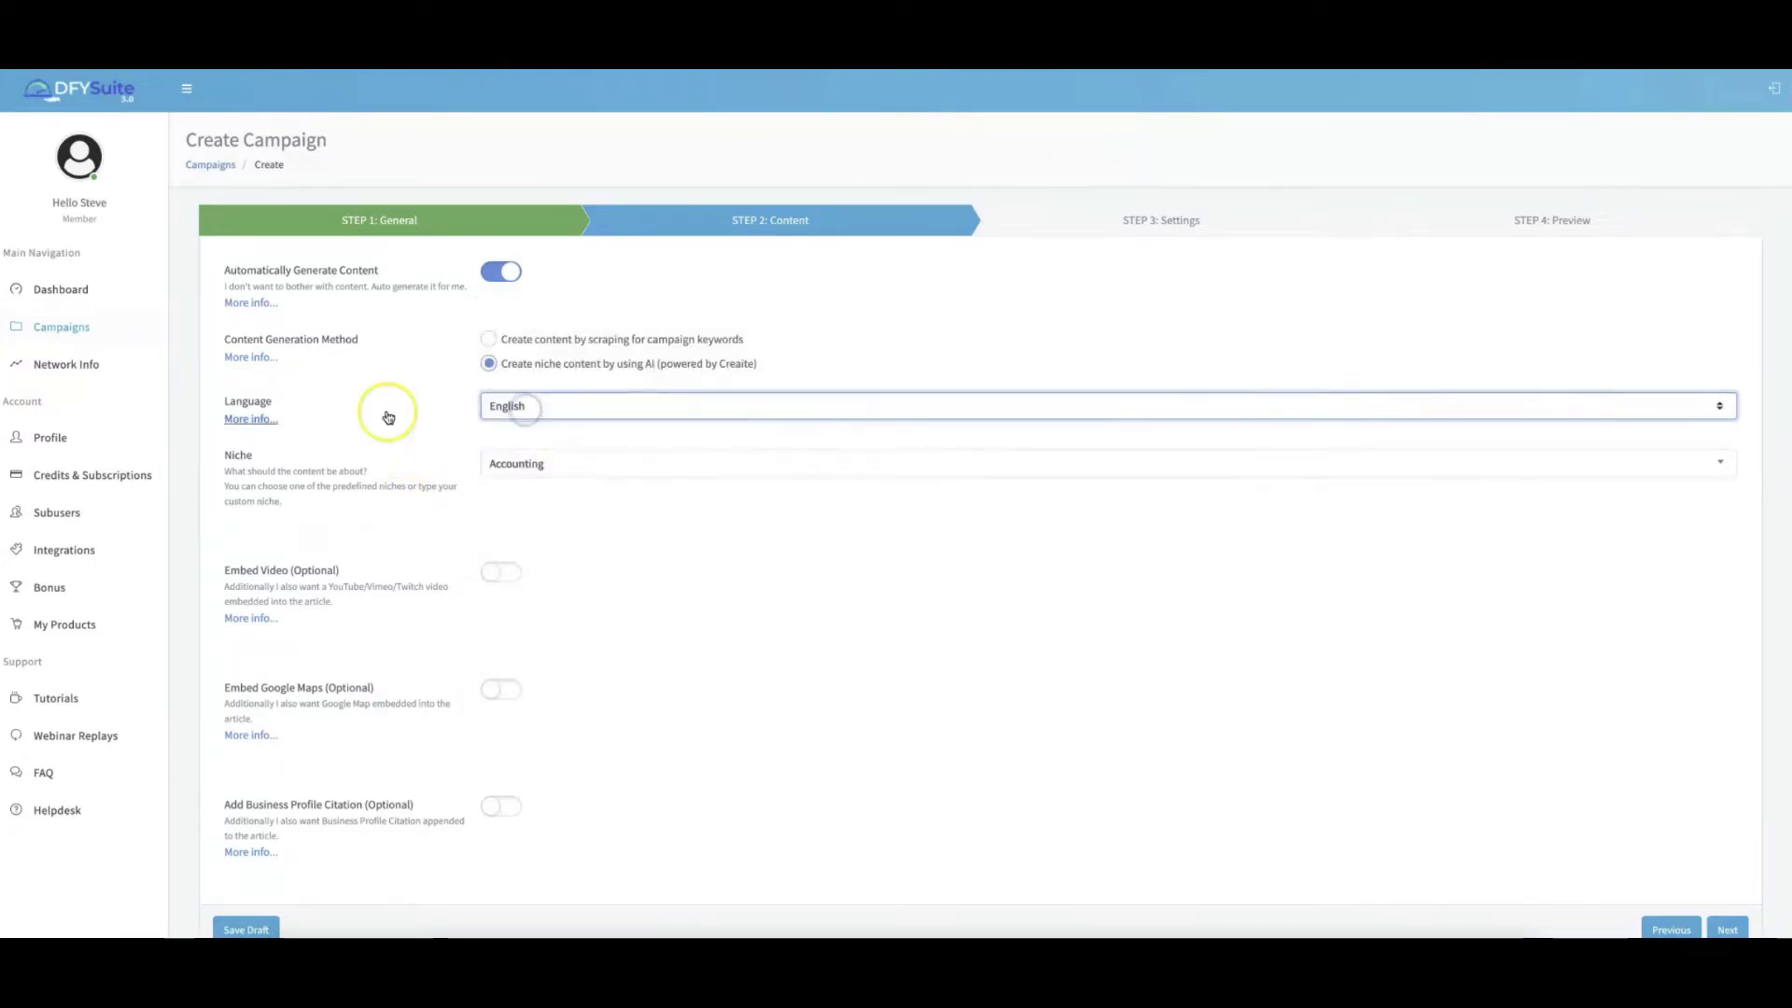
- Set the content niche to Day Trading from the Investing category
{"action": "left_click", "coordinate": [569, 475]}
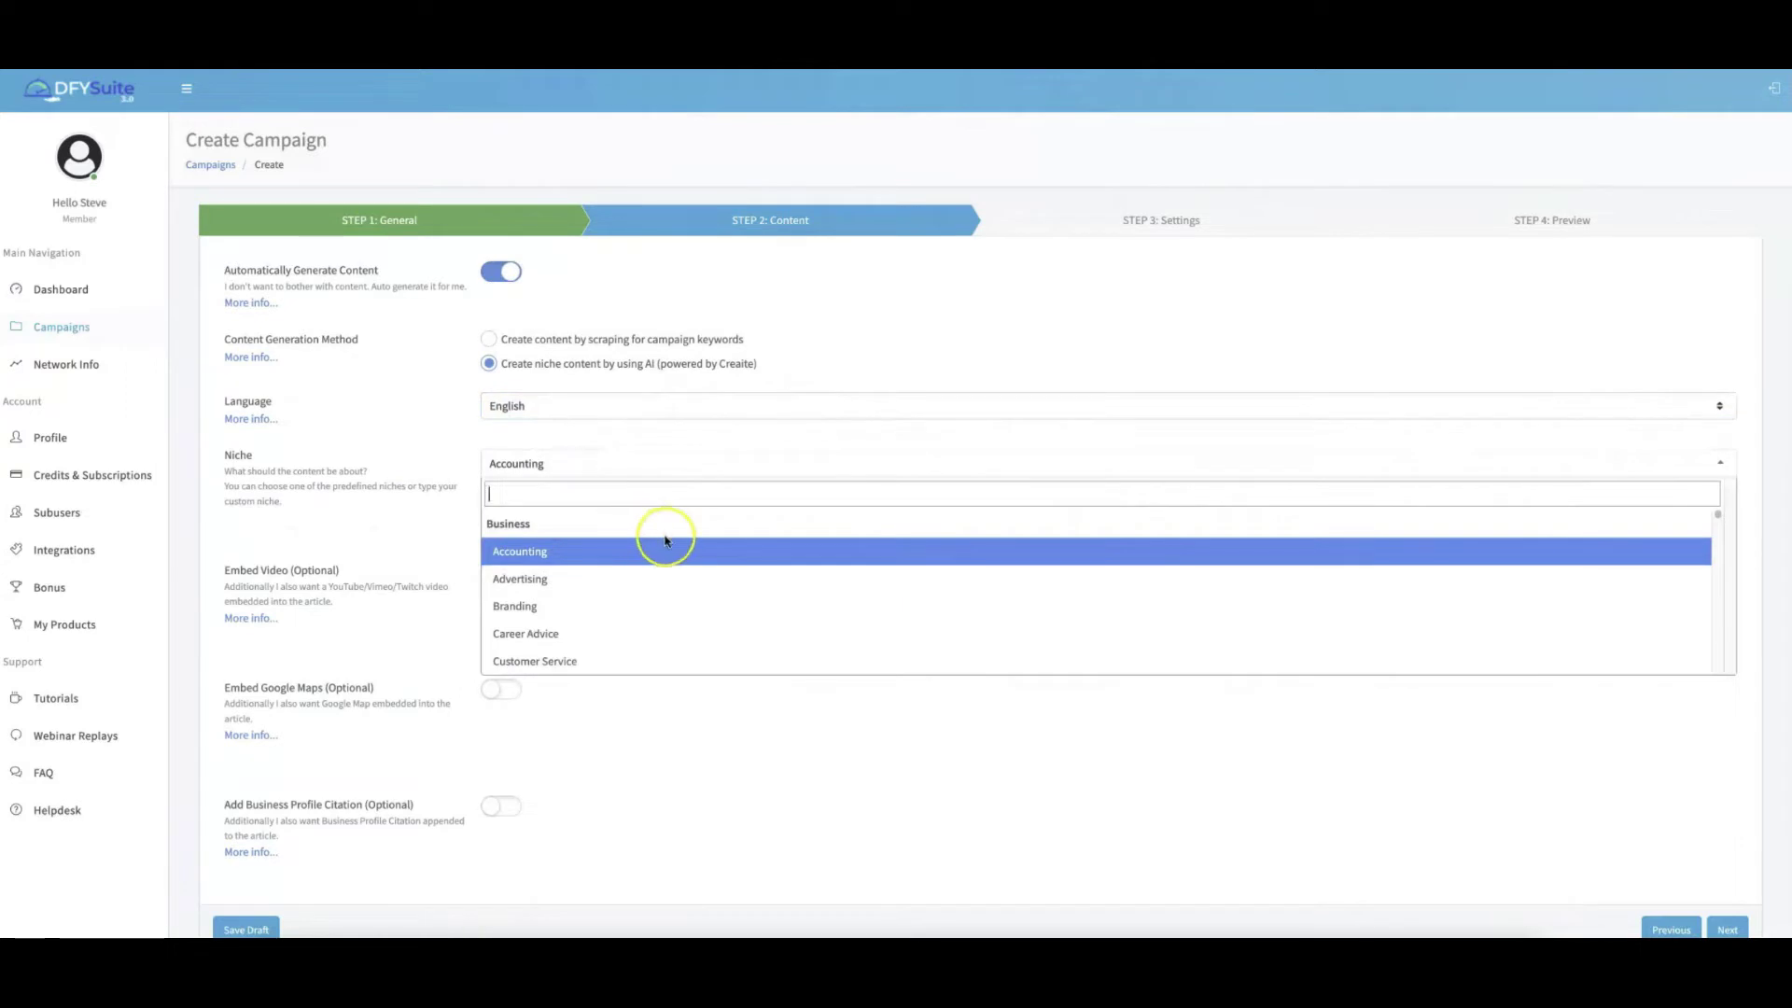
{"action": "scroll", "coordinate": [666, 546], "scroll_direction": "down", "scroll_amount": 1}
{"action": "scroll", "coordinate": [666, 546], "scroll_direction": "down", "scroll_amount": 10}
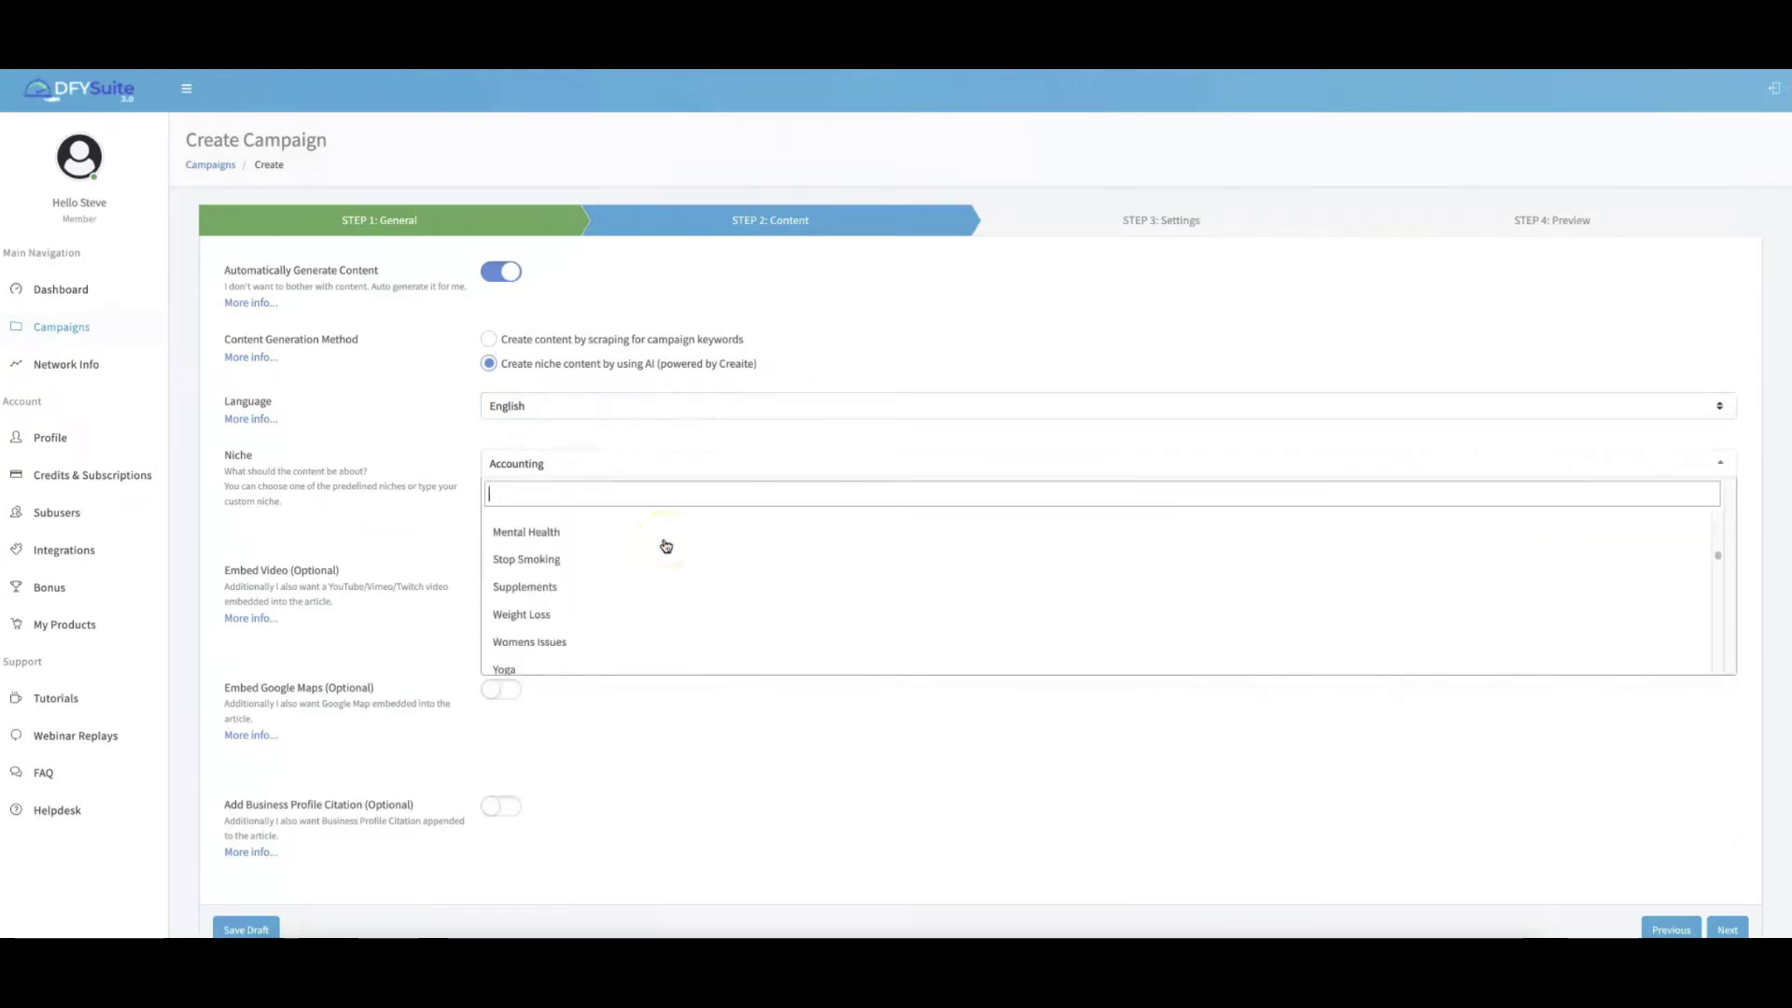
{"action": "scroll", "coordinate": [666, 546], "scroll_direction": "down", "scroll_amount": 8}
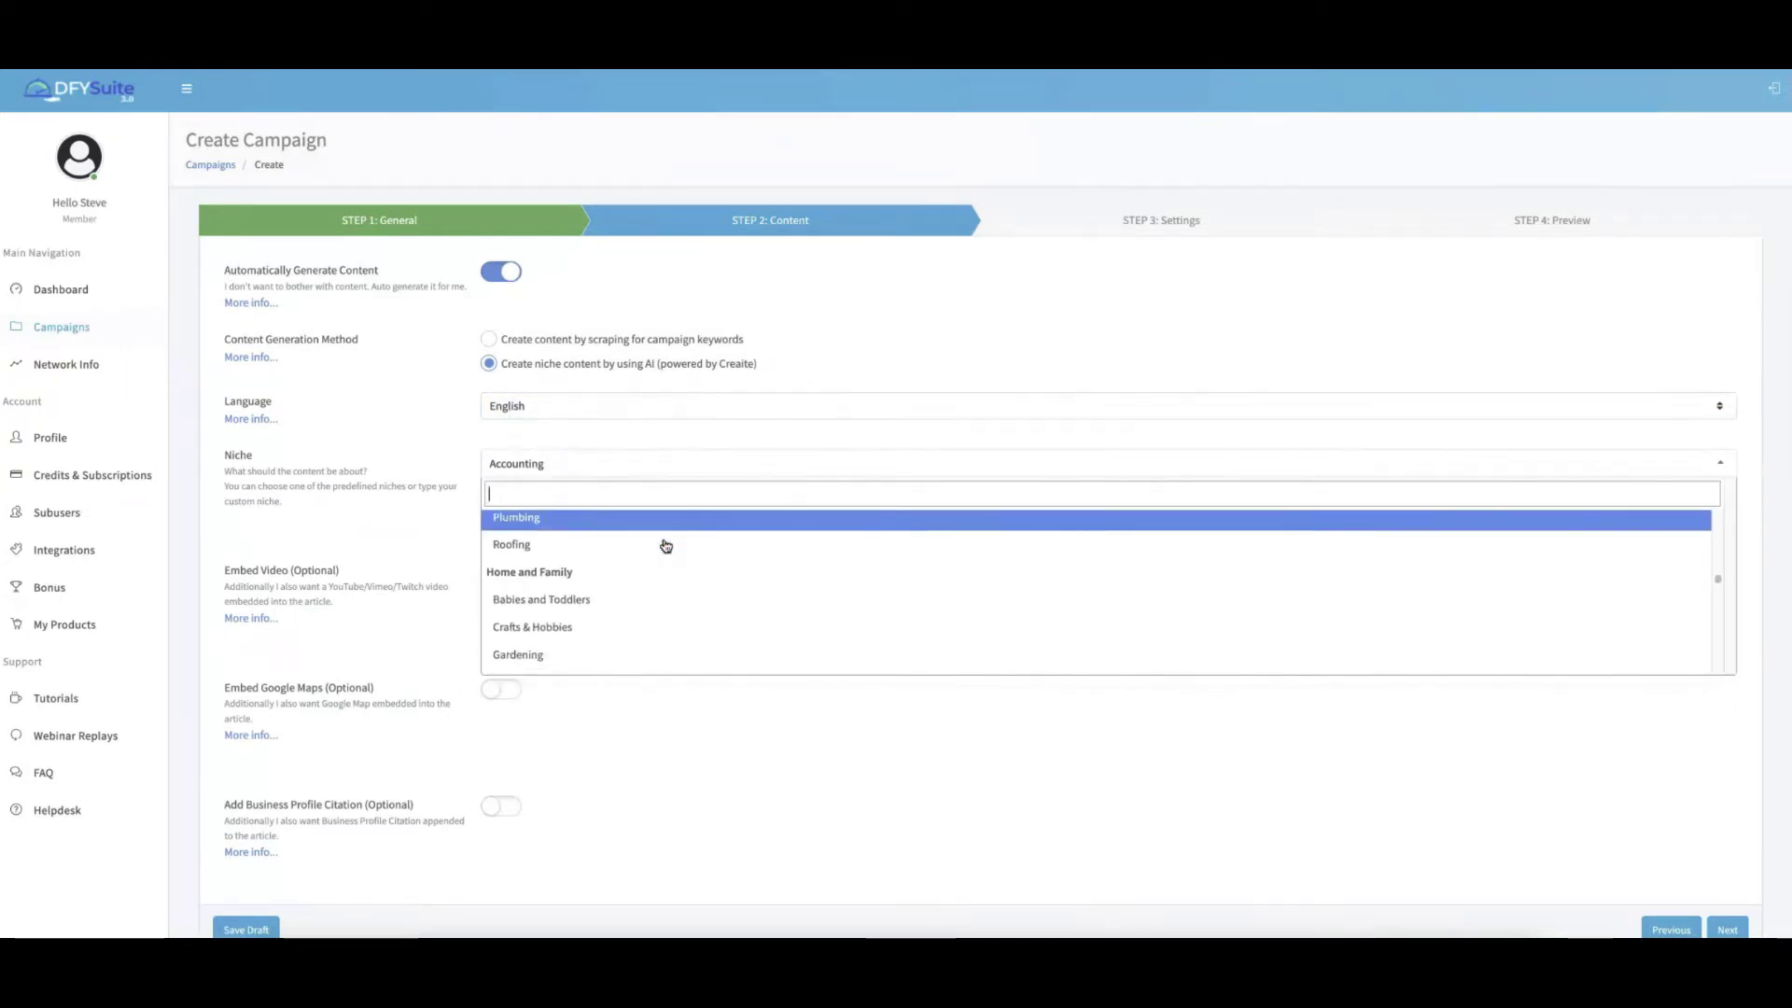
{"action": "scroll", "coordinate": [665, 546], "scroll_direction": "down", "scroll_amount": 5}
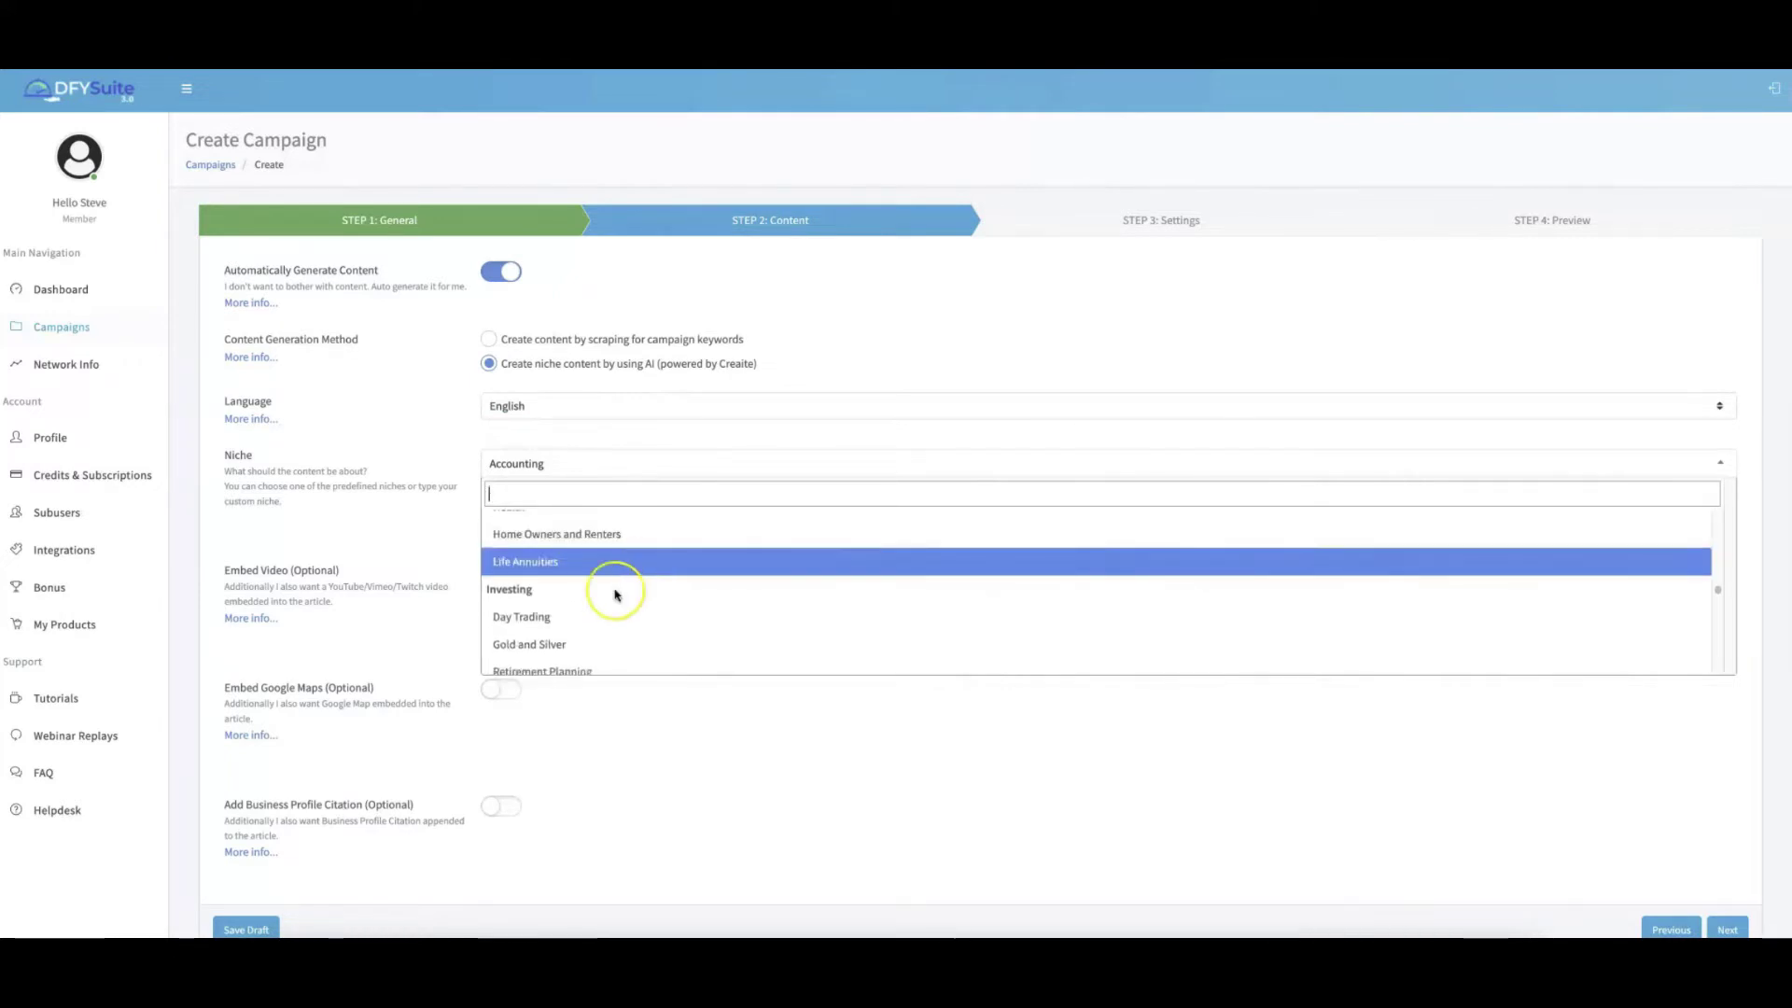
{"action": "left_click", "coordinate": [541, 618]}
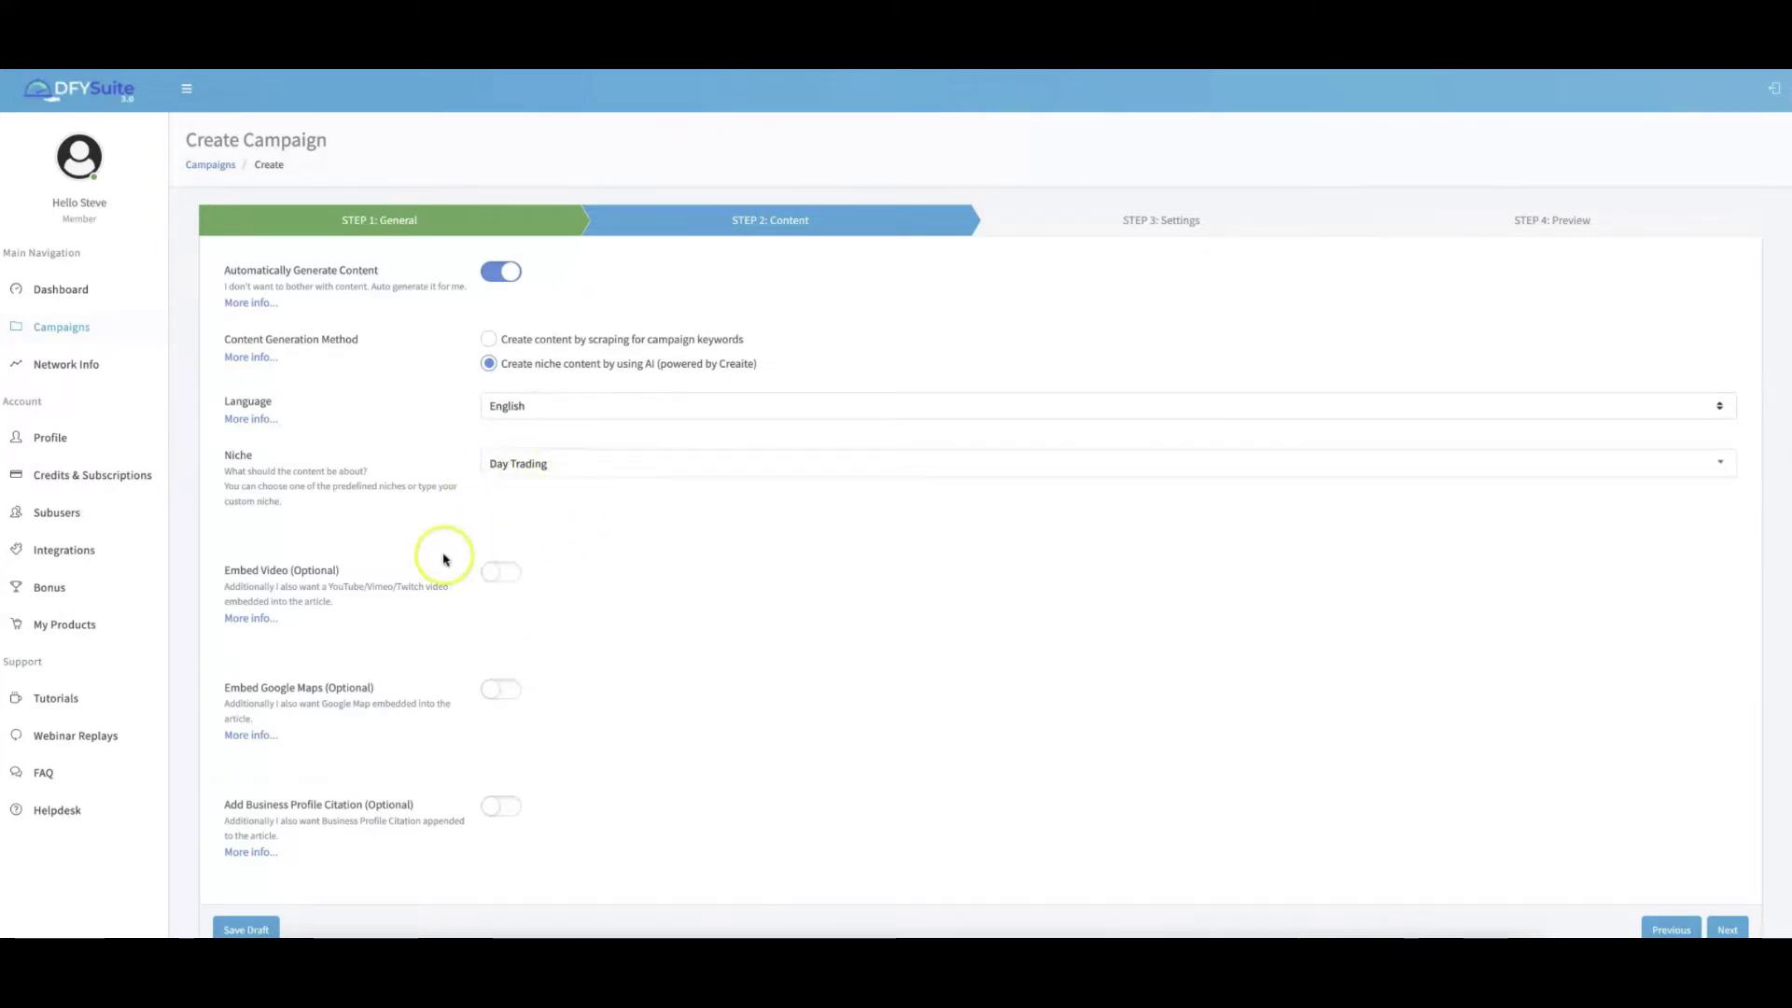
{"action": "scroll", "coordinate": [485, 560], "scroll_direction": "down", "scroll_amount": 1}
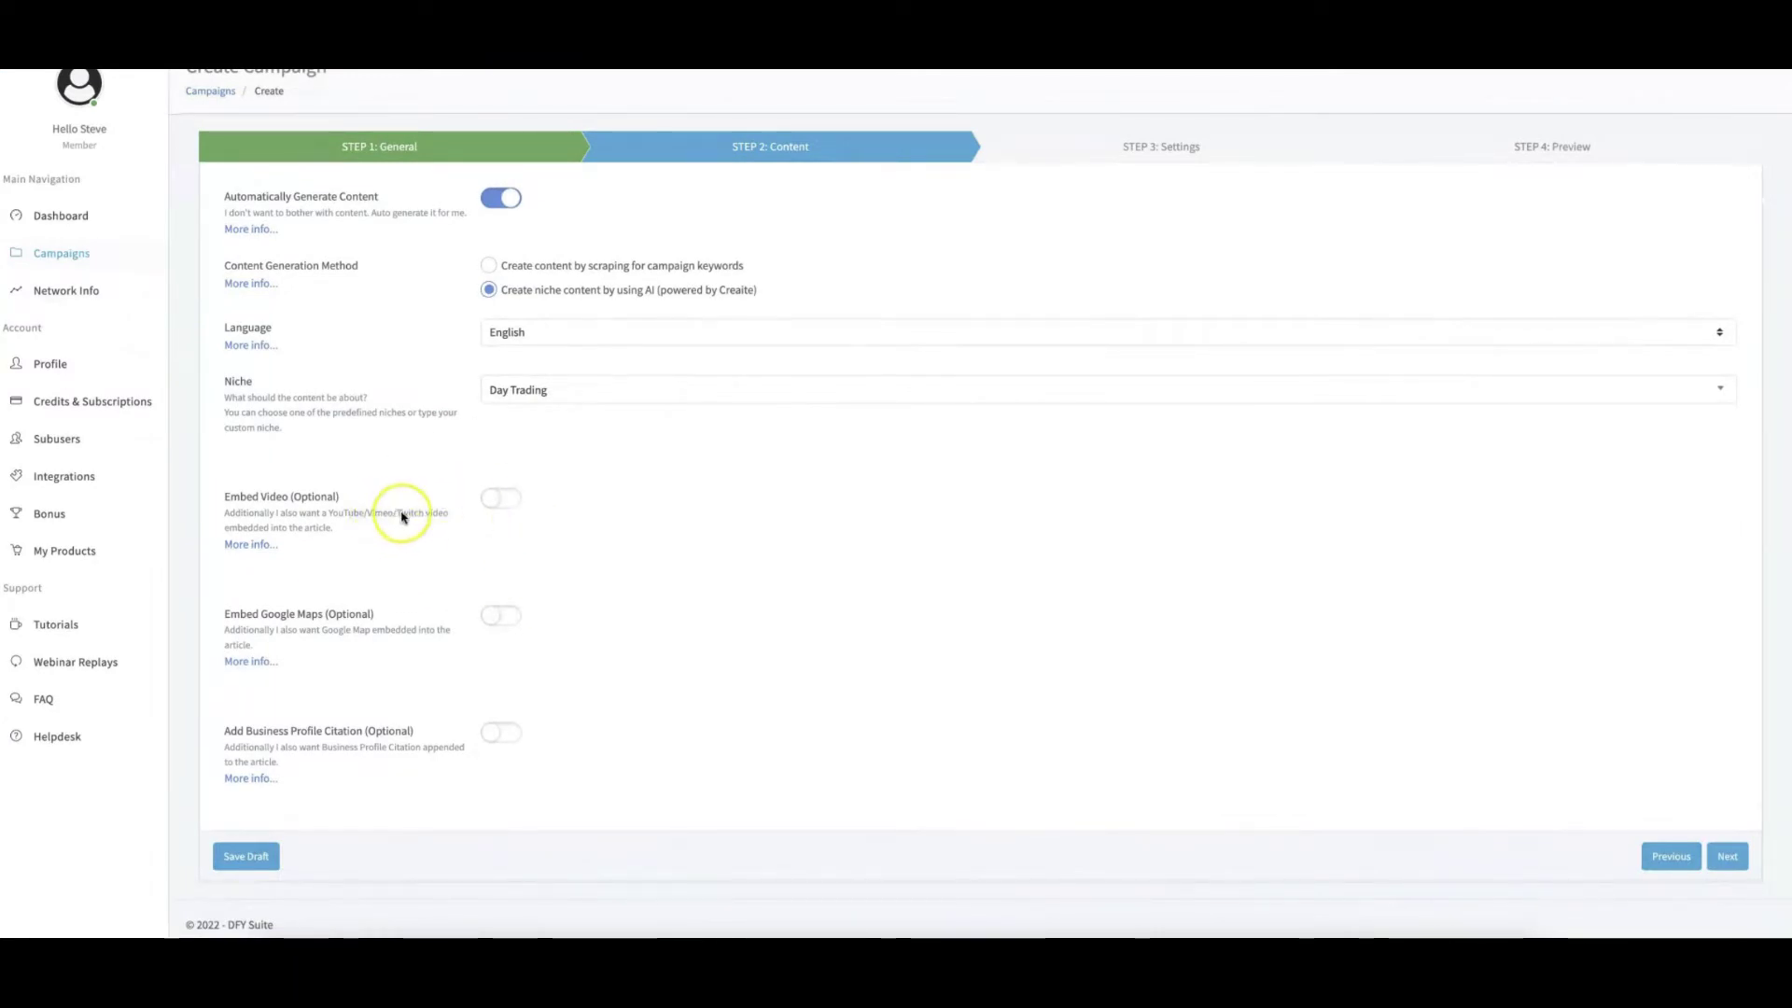
{"action": "left_click", "coordinate": [509, 502]}
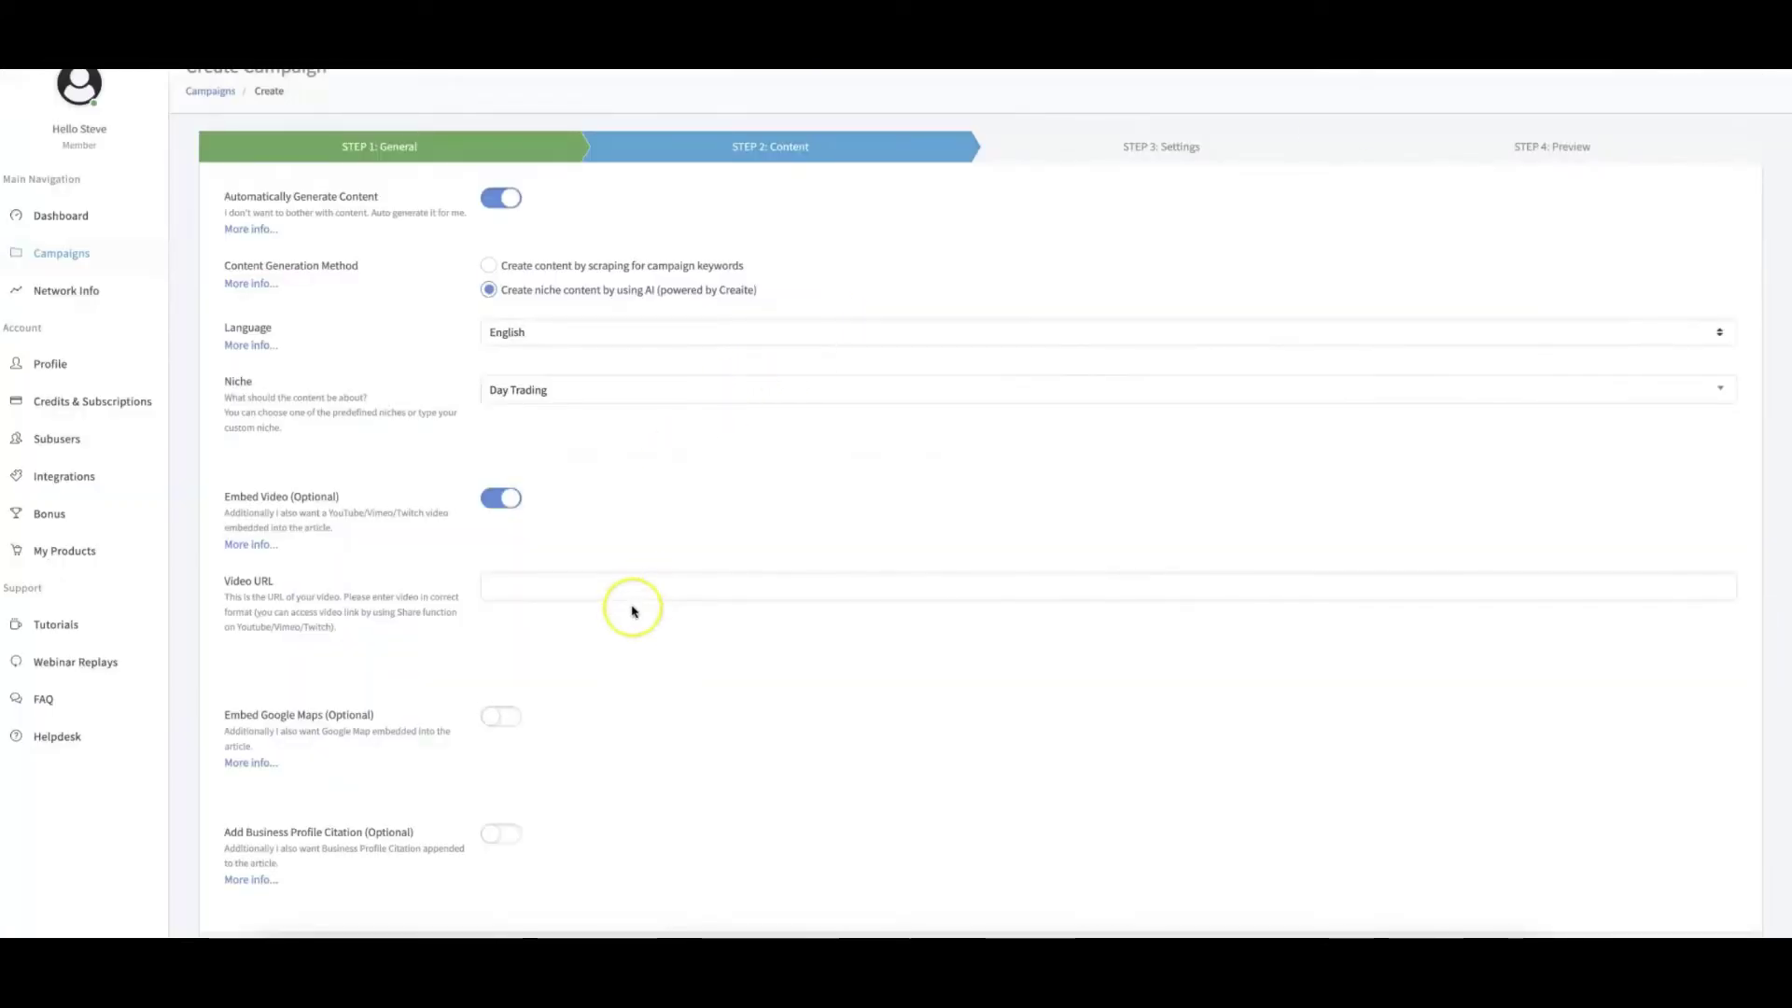
{"action": "left_click", "coordinate": [638, 585]}
{"action": "key", "text": "ctrl+v"}
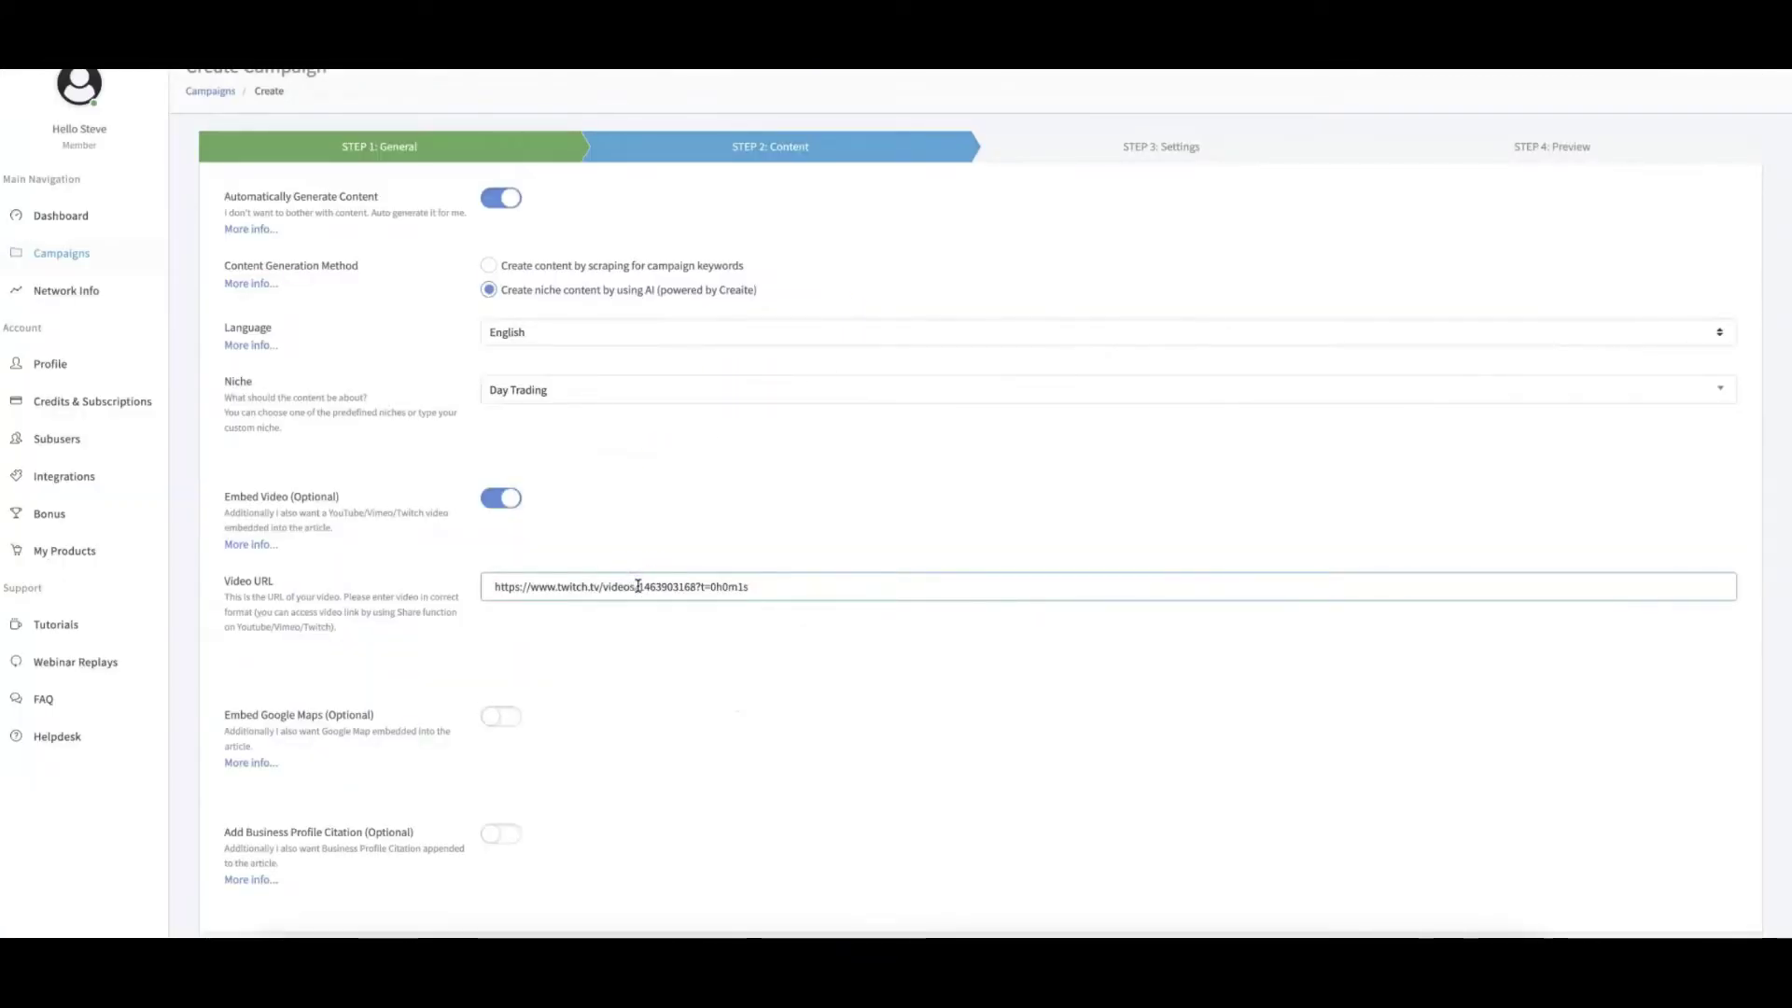
{"action": "left_click", "coordinate": [700, 628]}
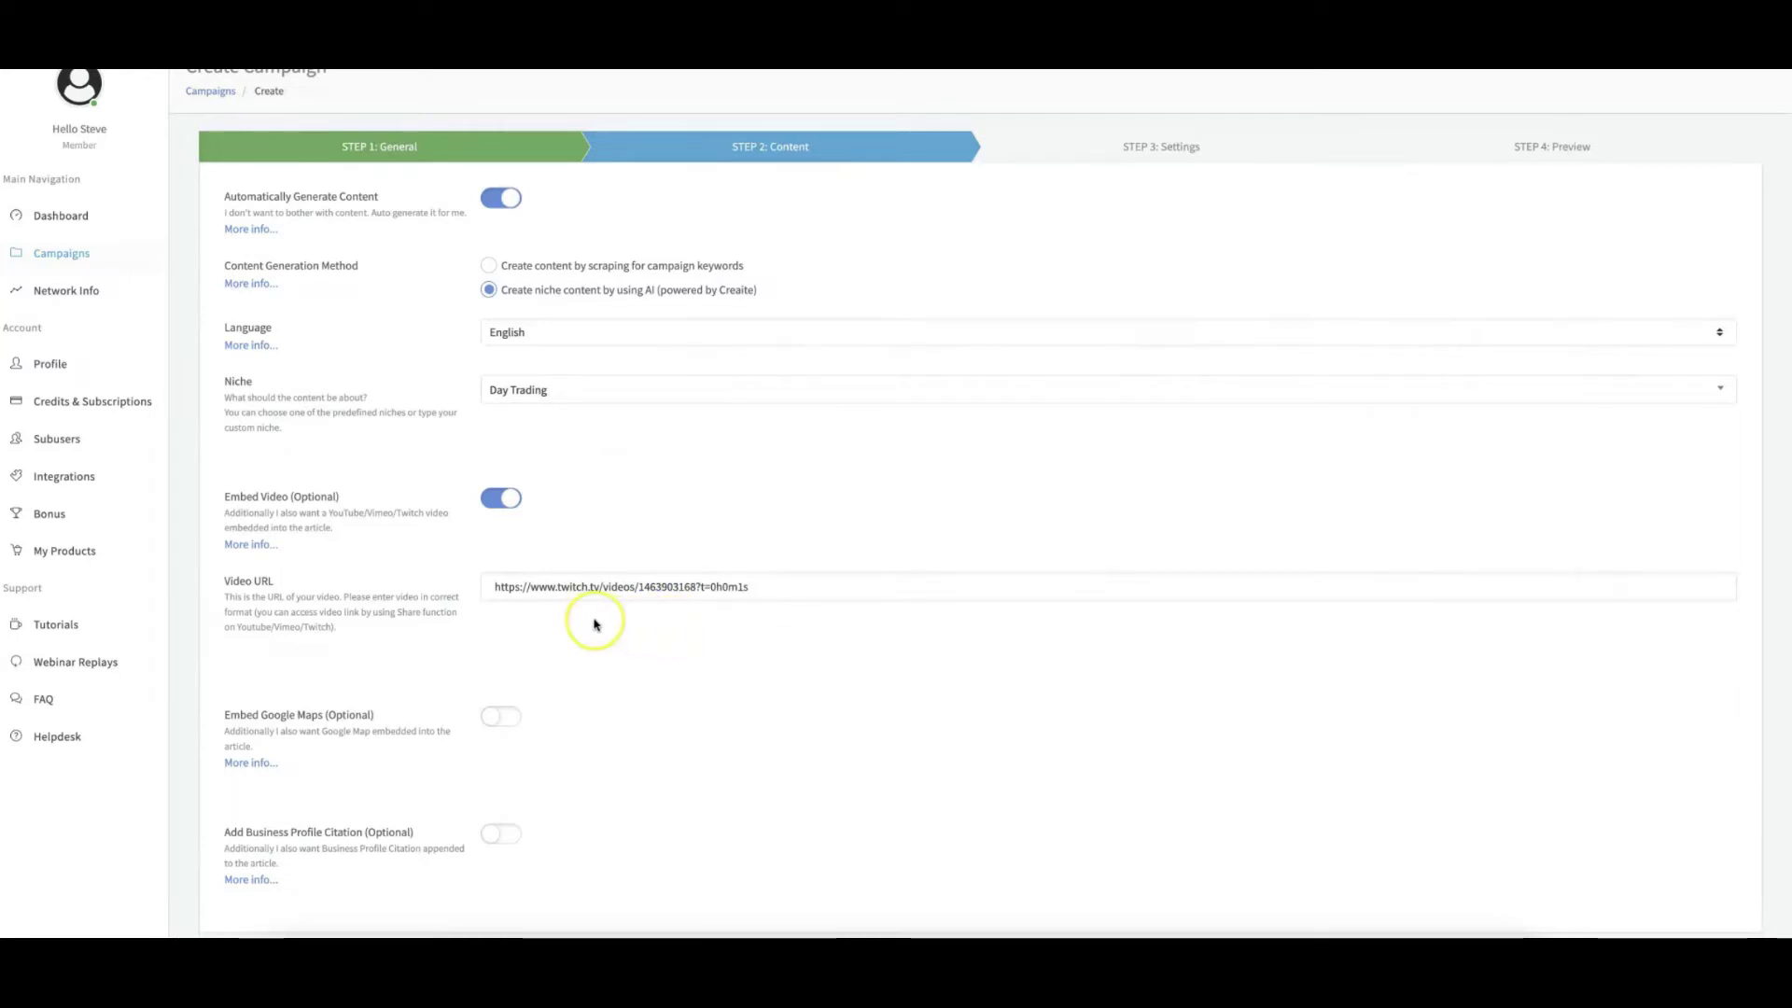
- View the help information on embedding a YouTube, Vimeo or Twitch video, and close it
{"action": "left_click", "coordinate": [264, 548]}
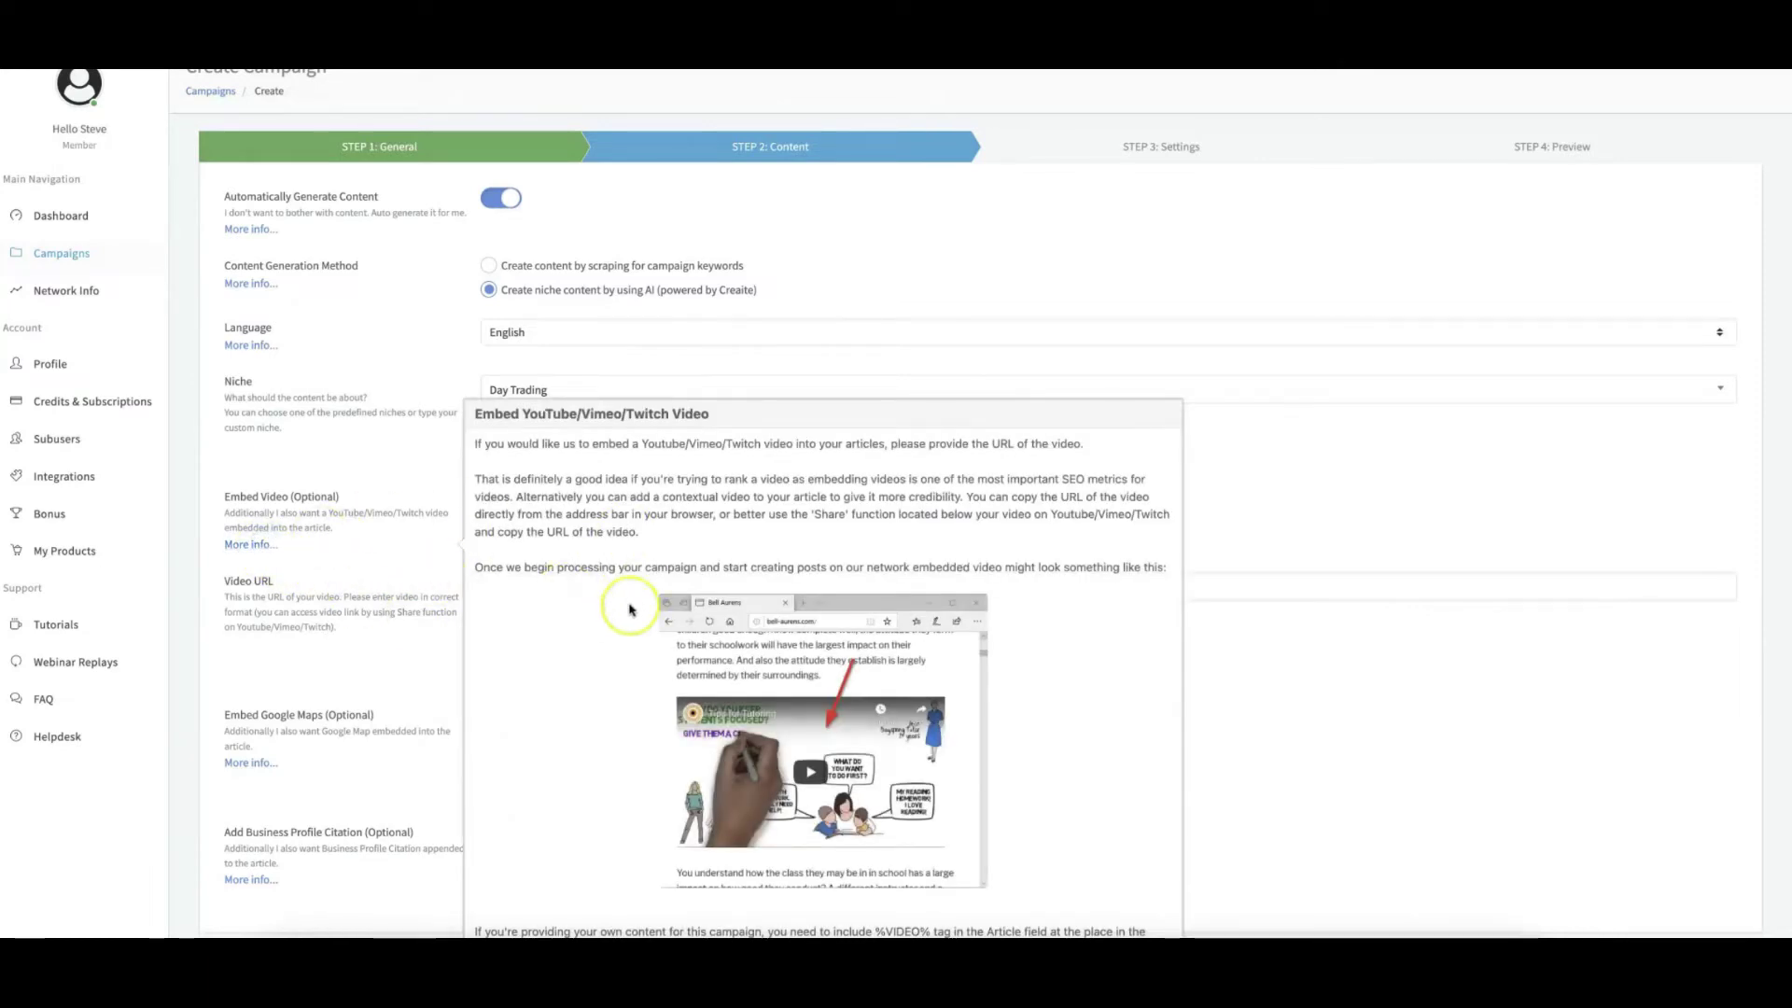
{"action": "left_click", "coordinate": [370, 640]}
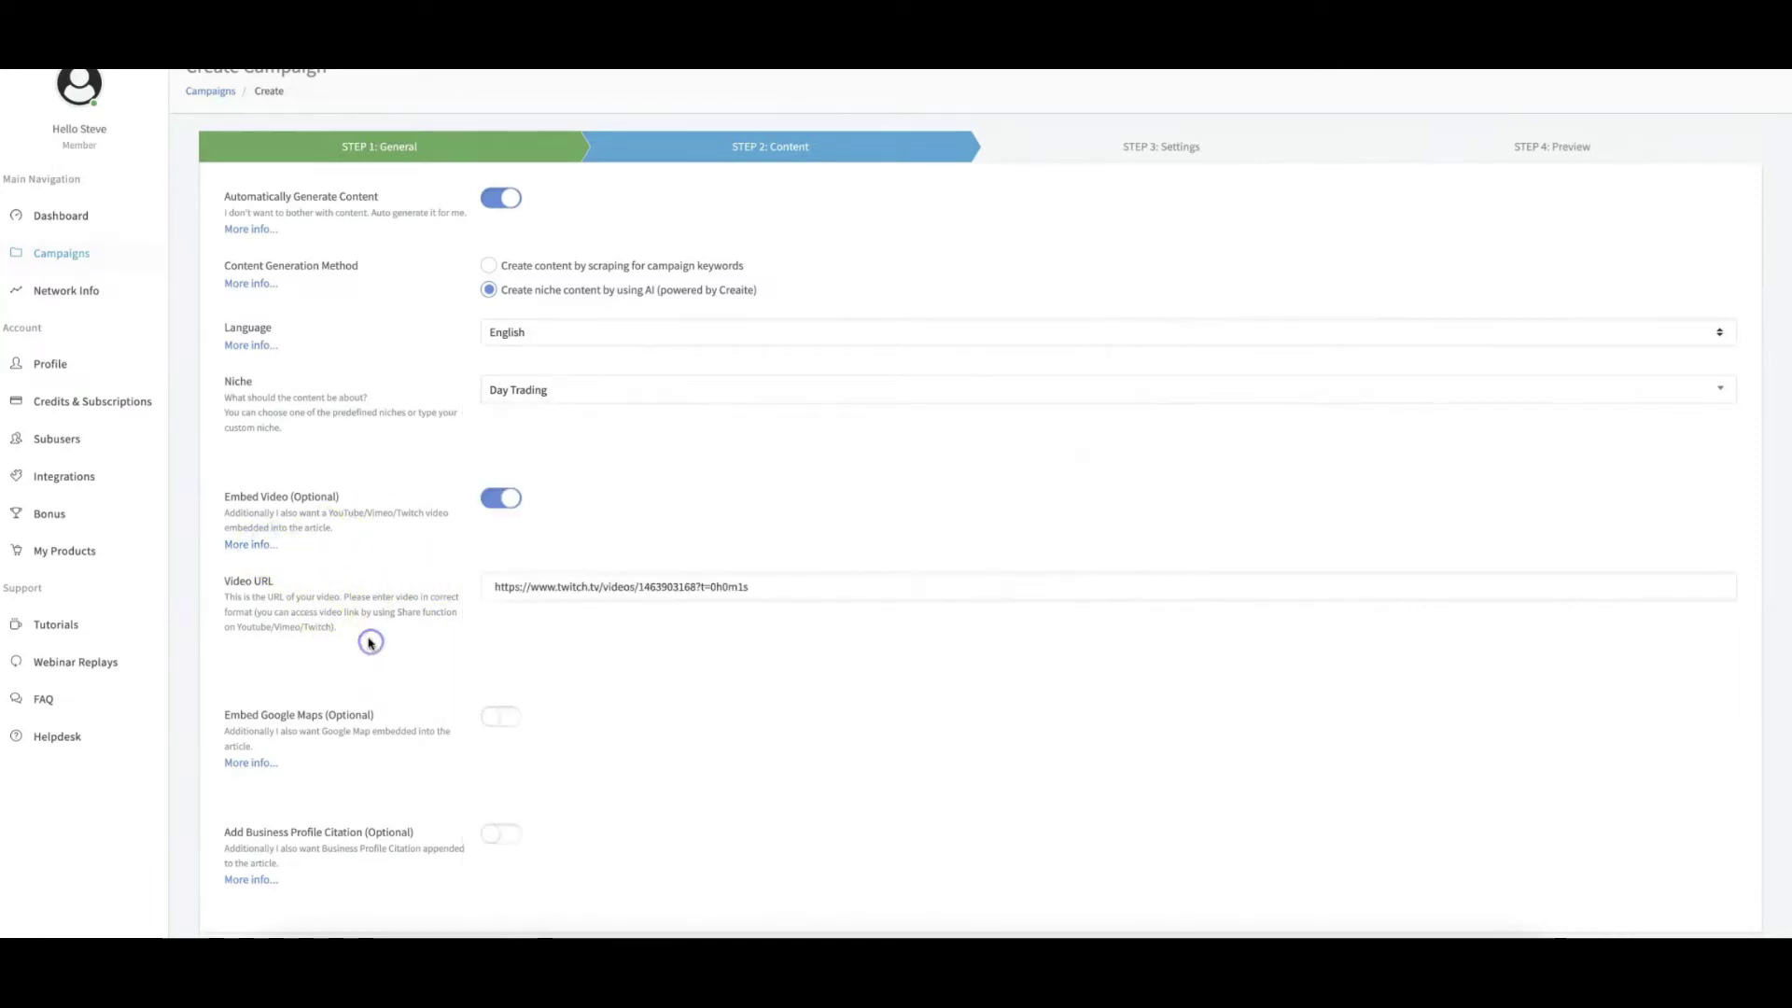
- Enable Google Maps embedding and paste the map's iframe embed code as the Google Maps URL
{"action": "scroll", "coordinate": [656, 572], "scroll_direction": "down", "scroll_amount": 1}
{"action": "scroll", "coordinate": [656, 572], "scroll_direction": "down", "scroll_amount": 1}
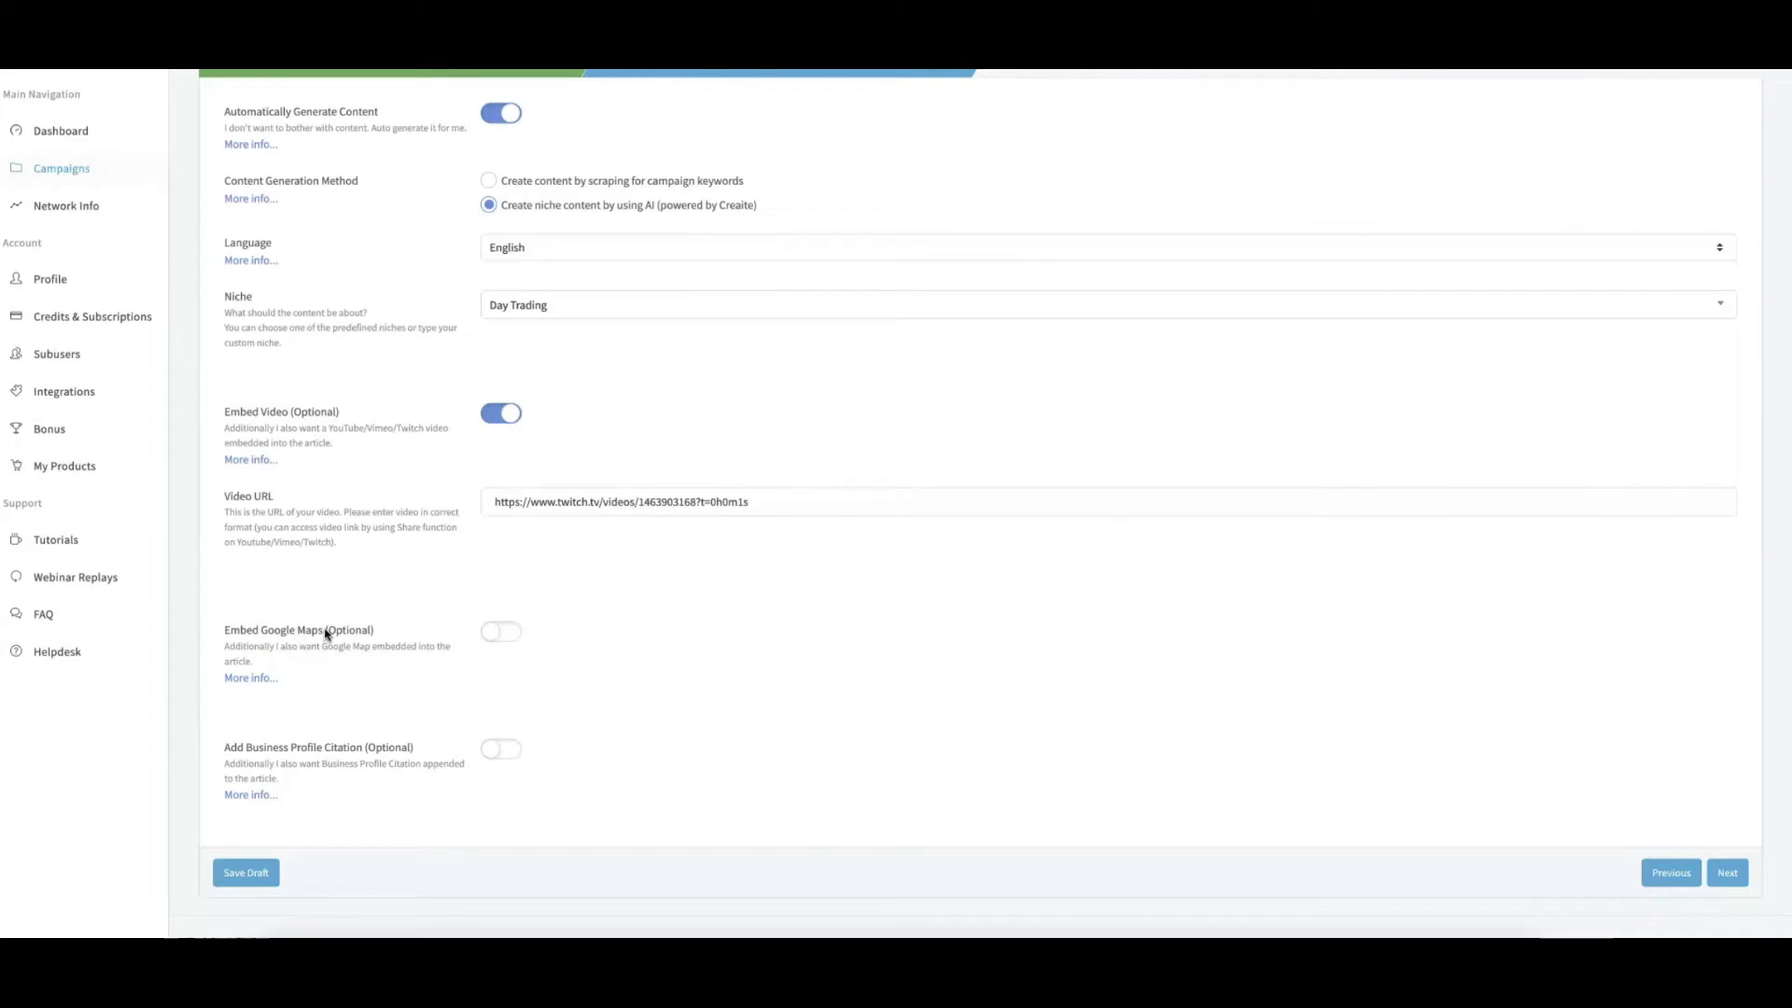
{"action": "scroll", "coordinate": [359, 616], "scroll_direction": "down", "scroll_amount": 1}
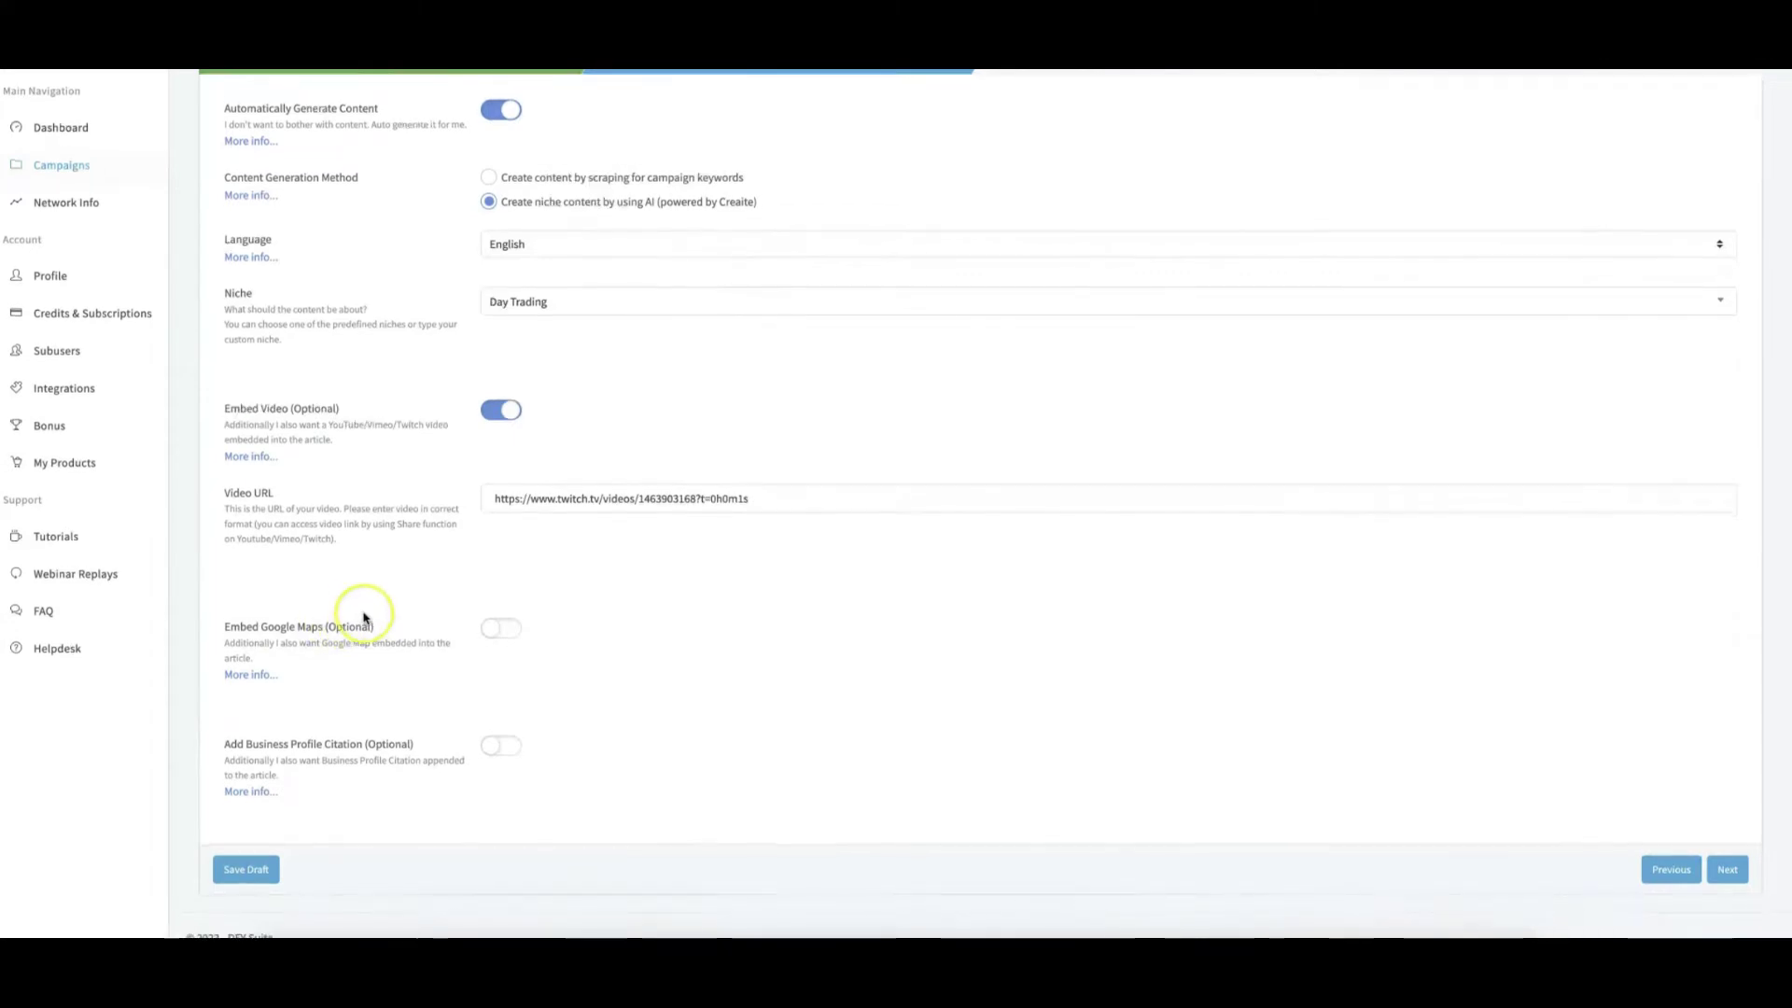
{"action": "left_click", "coordinate": [501, 621]}
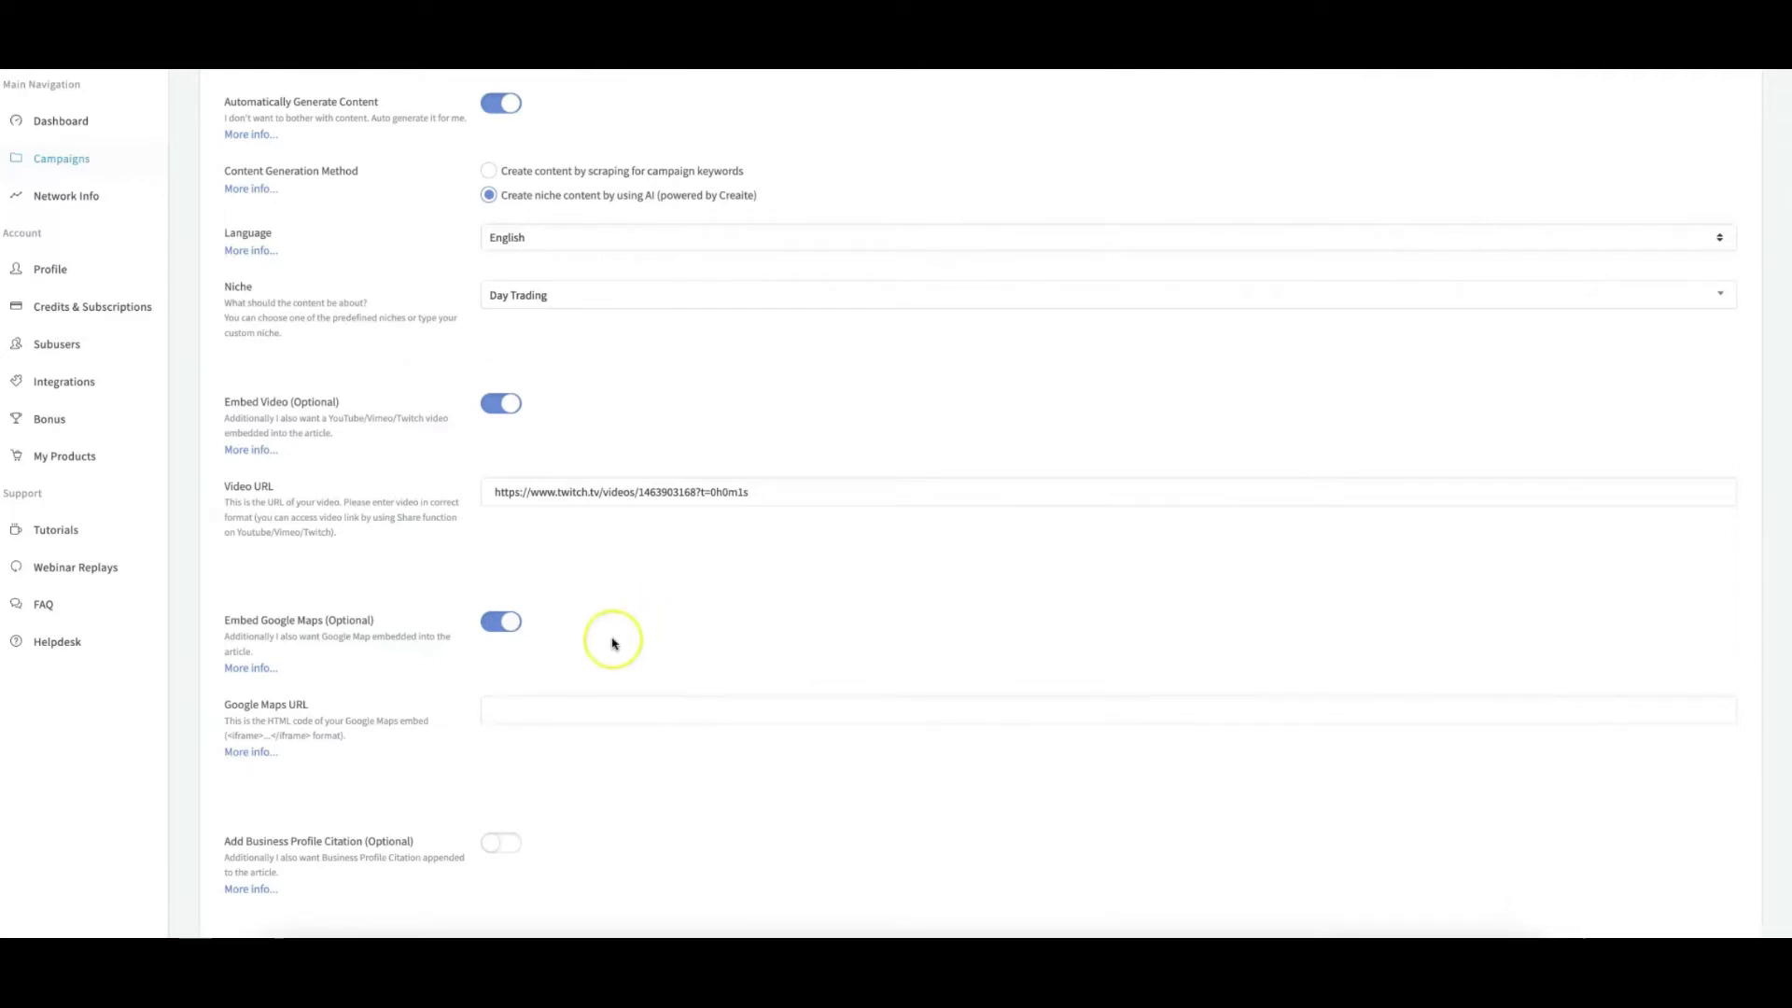
{"action": "left_click", "coordinate": [587, 706]}
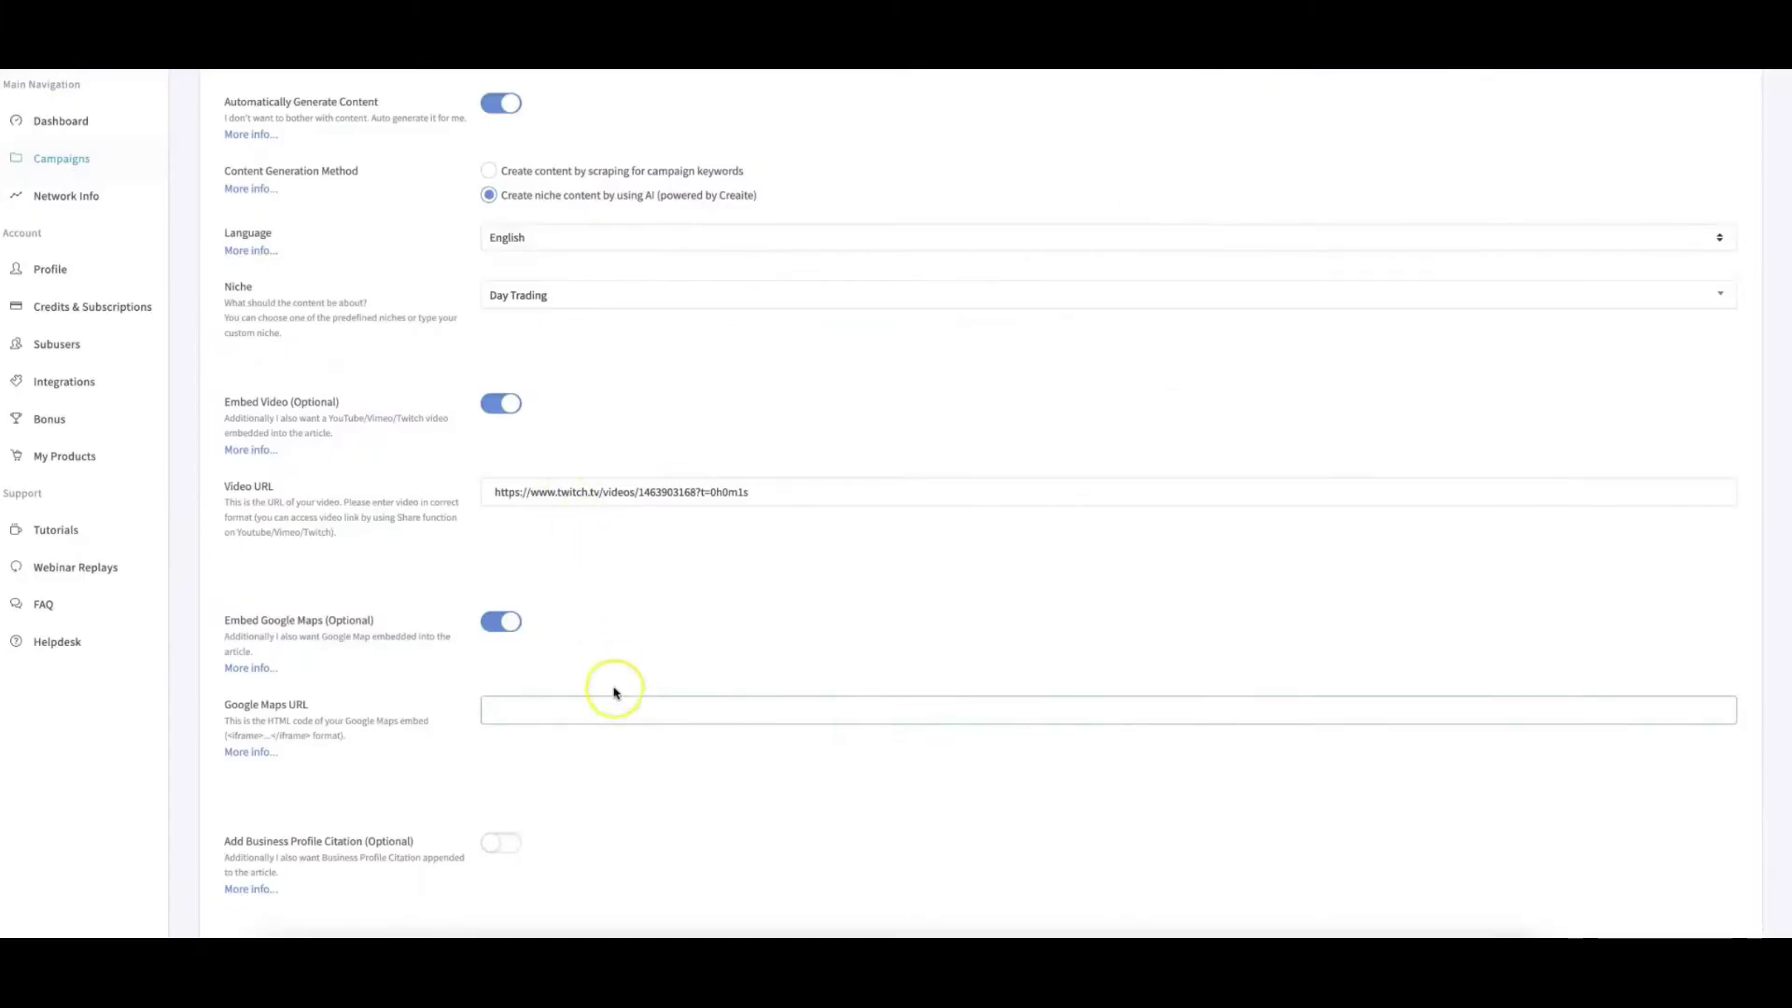
{"action": "left_click", "coordinate": [612, 708]}
{"action": "key", "text": "ctrl+v"}
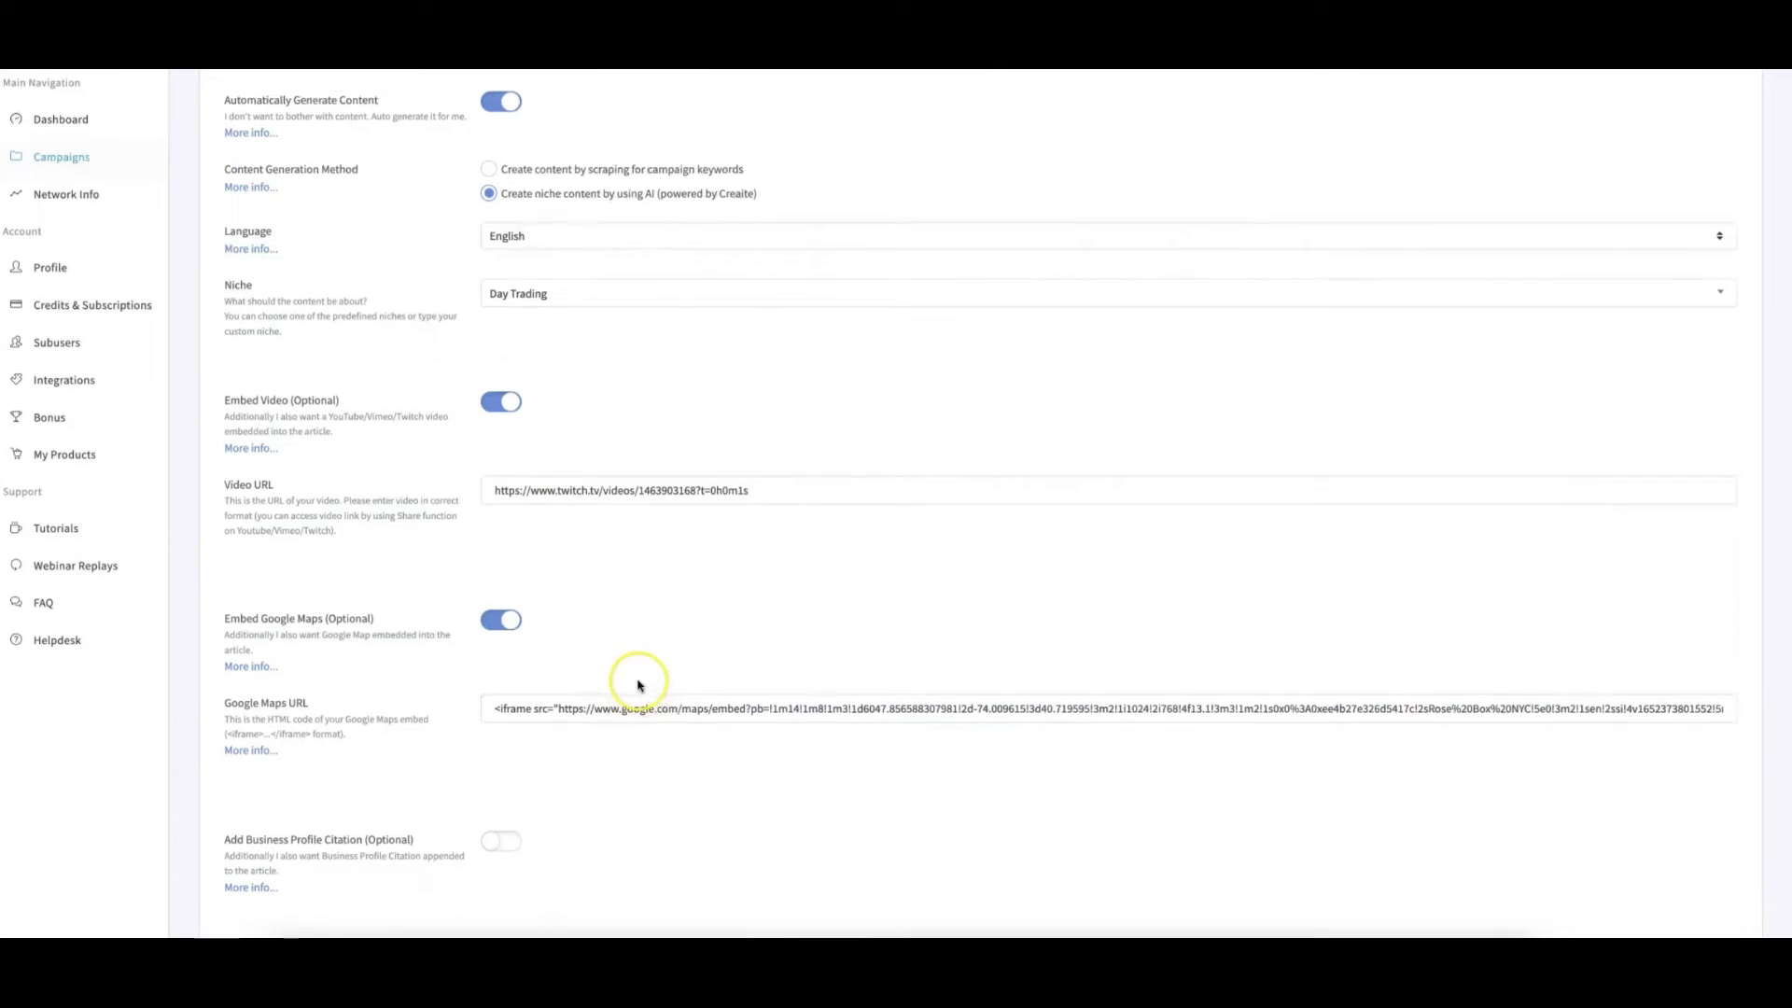
- View the help information on obtaining the Google Maps embed code, and close it
{"action": "scroll", "coordinate": [640, 686], "scroll_direction": "down", "scroll_amount": 1}
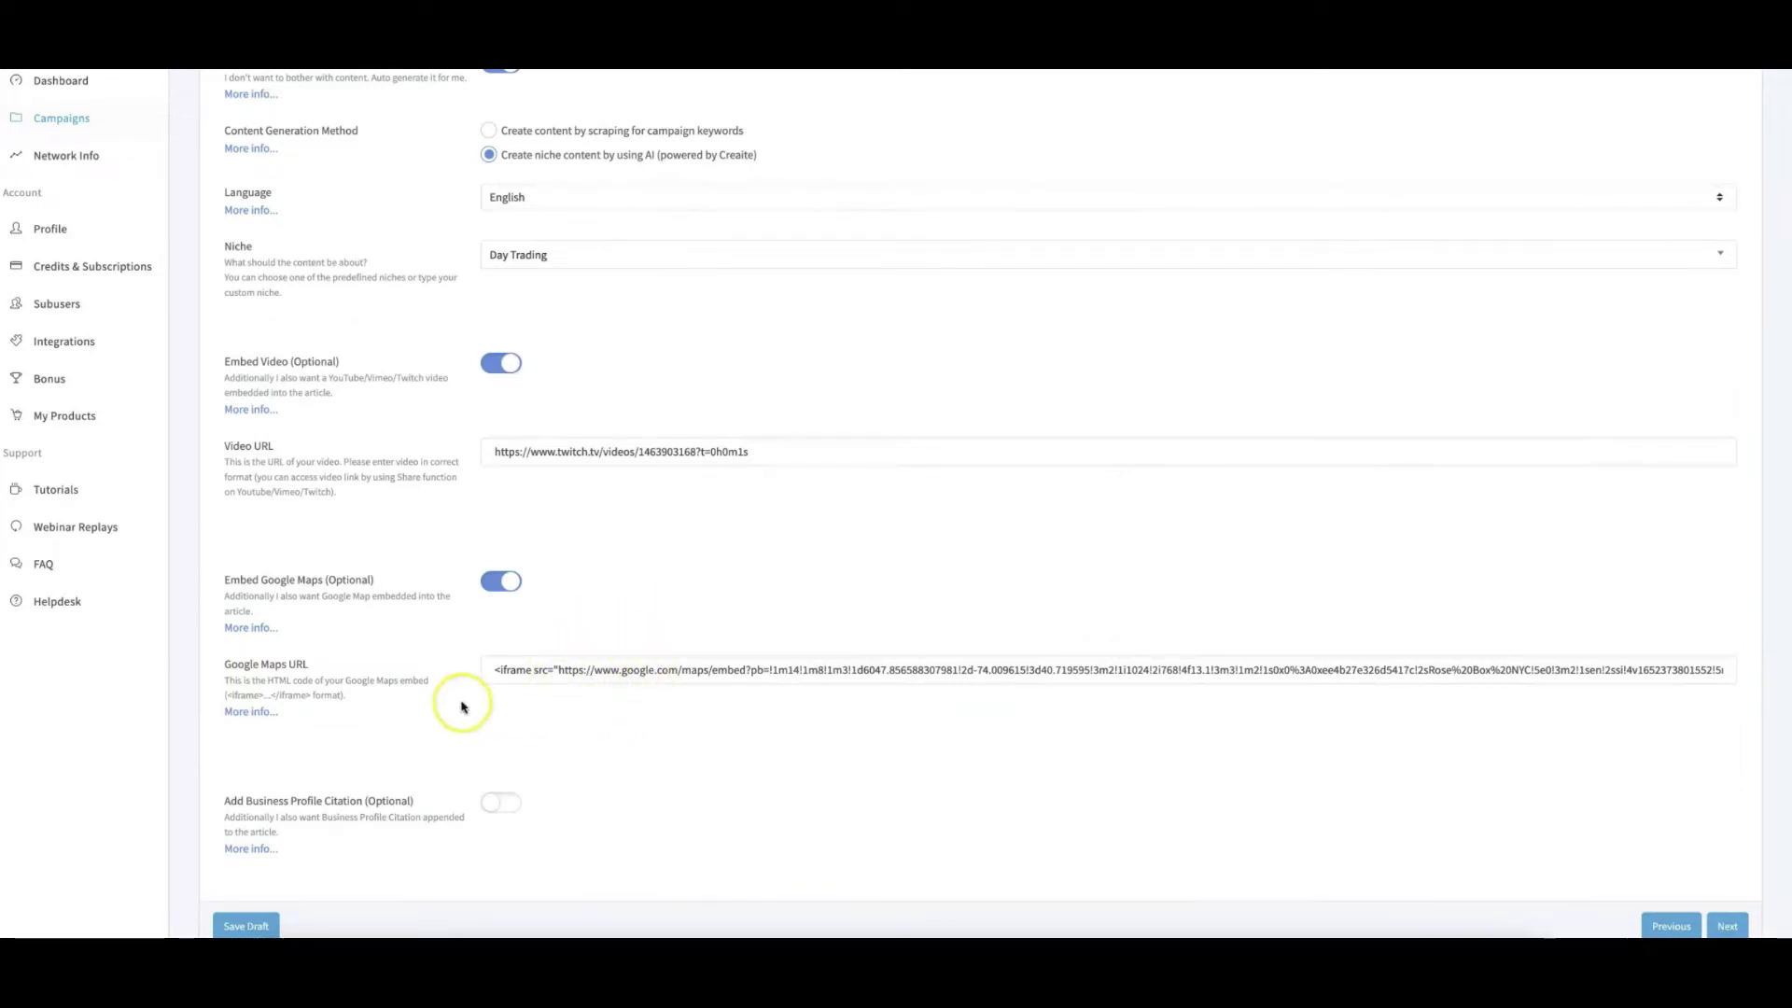
{"action": "scroll", "coordinate": [541, 679], "scroll_direction": "down", "scroll_amount": 1}
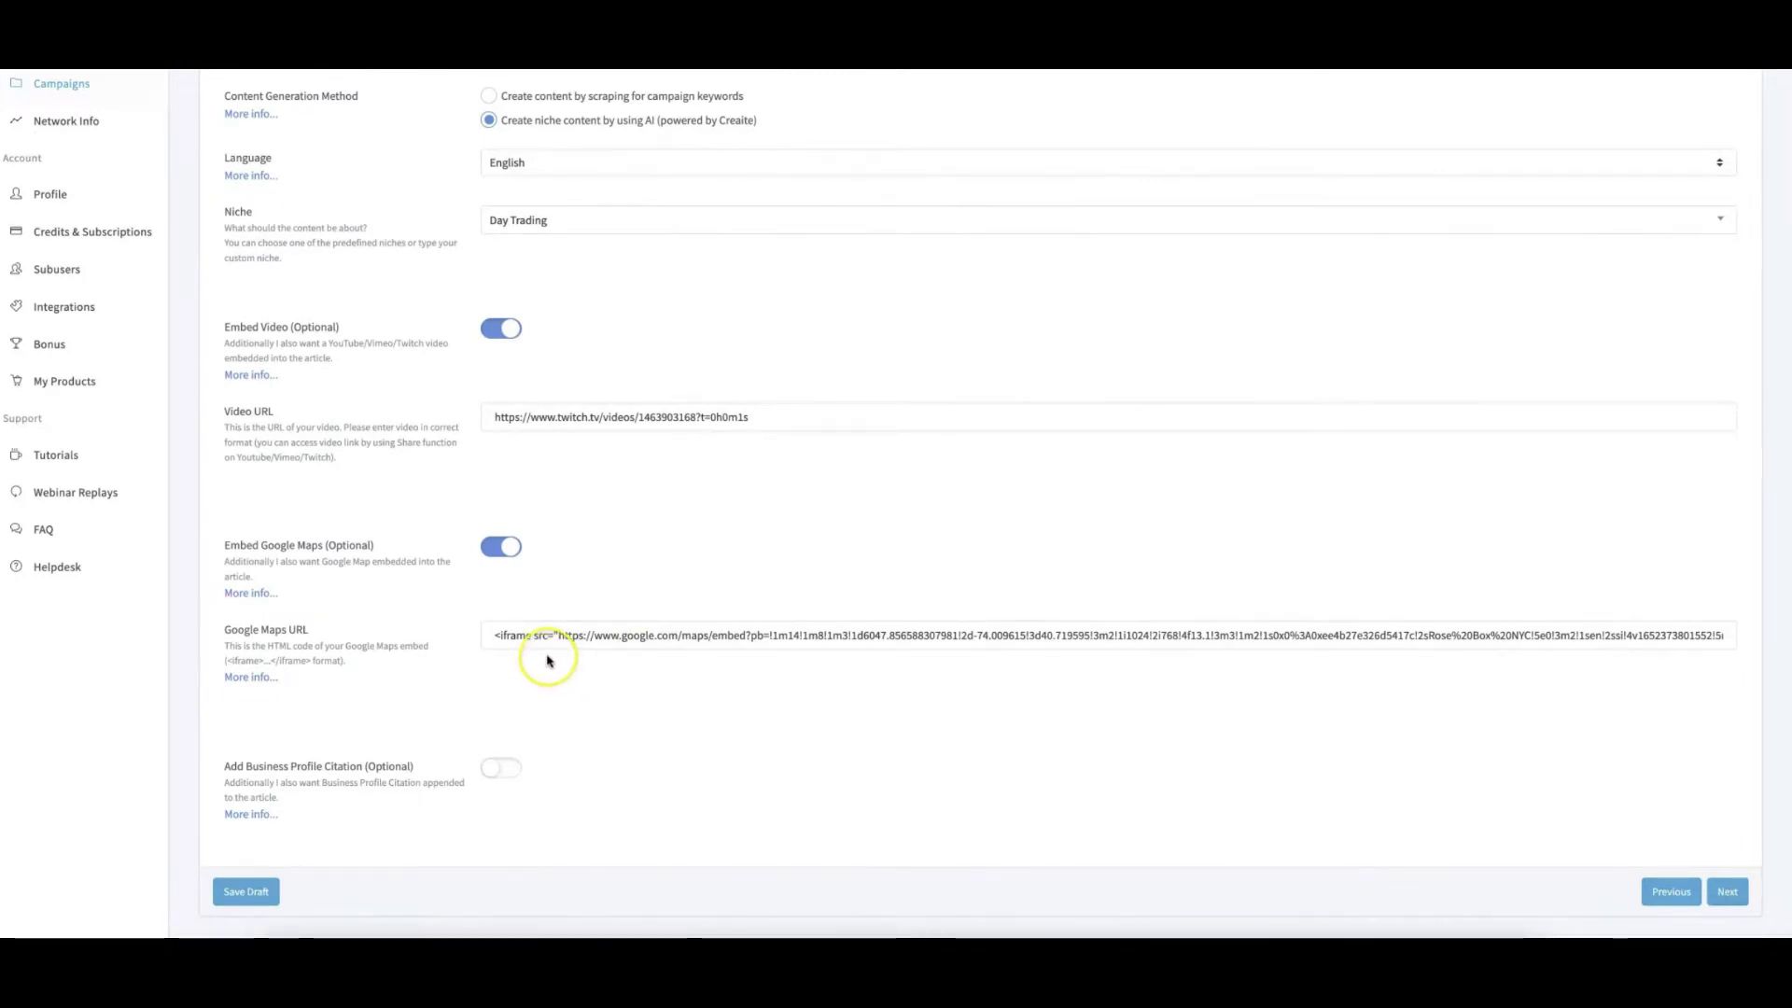
{"action": "left_click", "coordinate": [252, 677]}
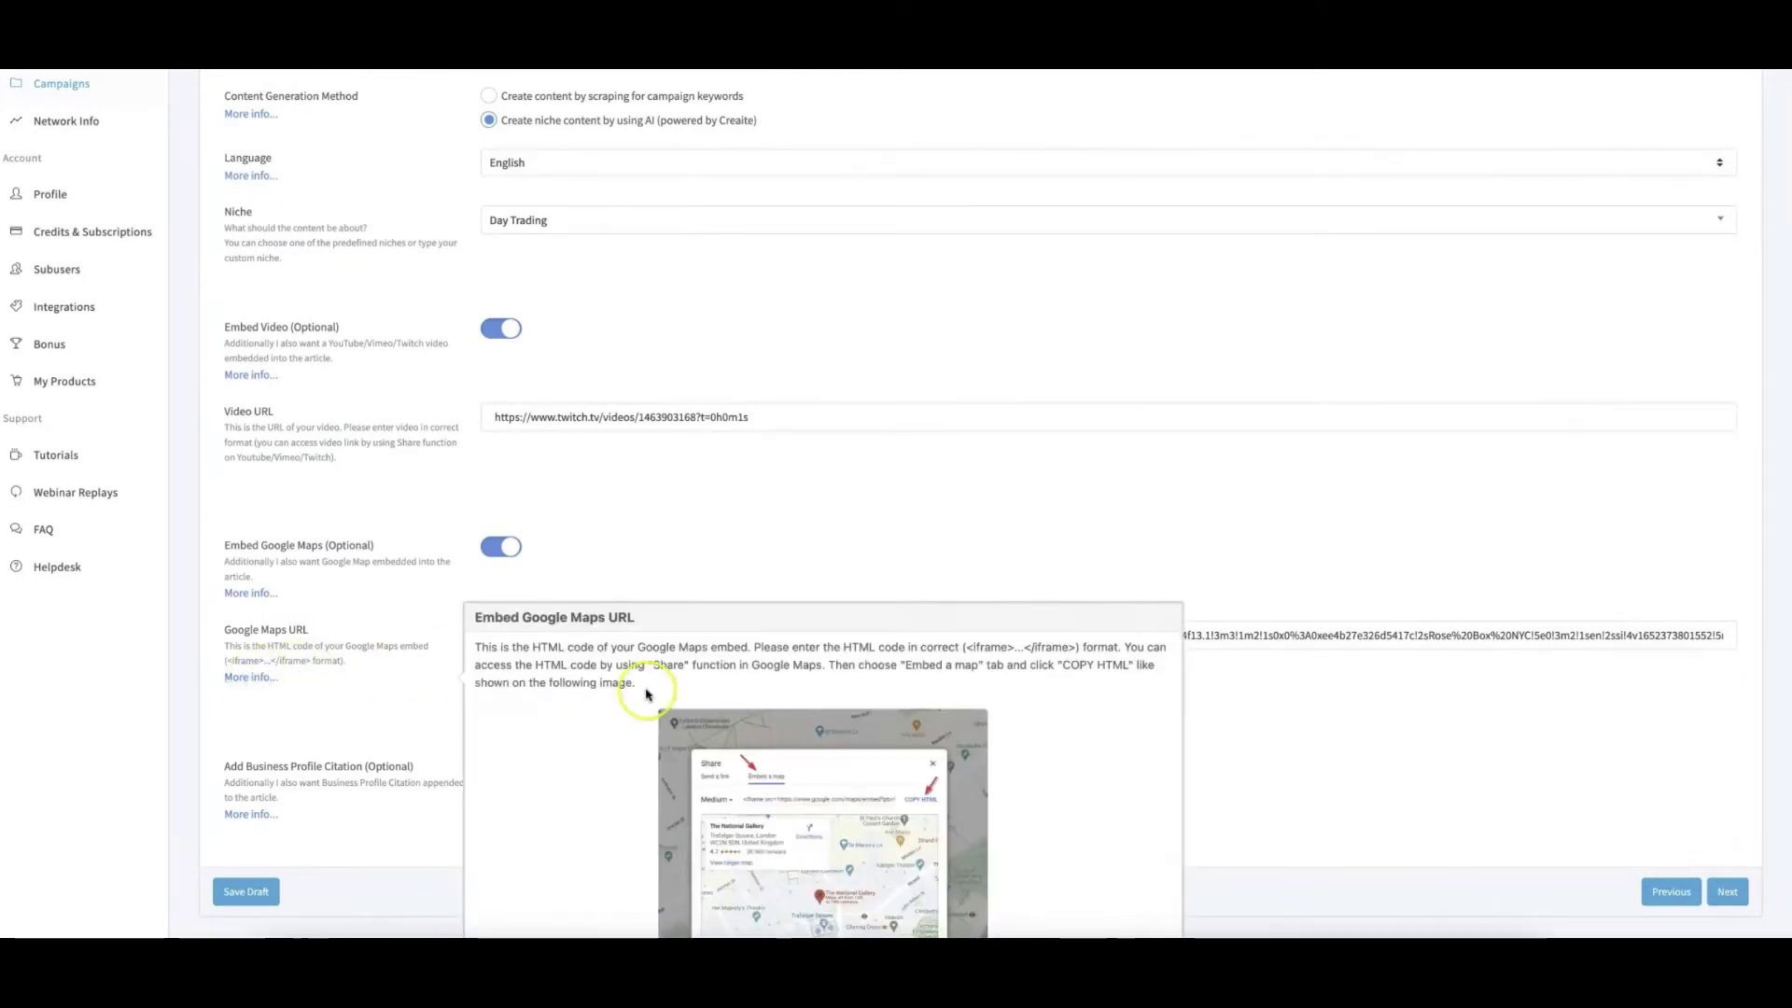
{"action": "scroll", "coordinate": [646, 694], "scroll_direction": "down", "scroll_amount": 1}
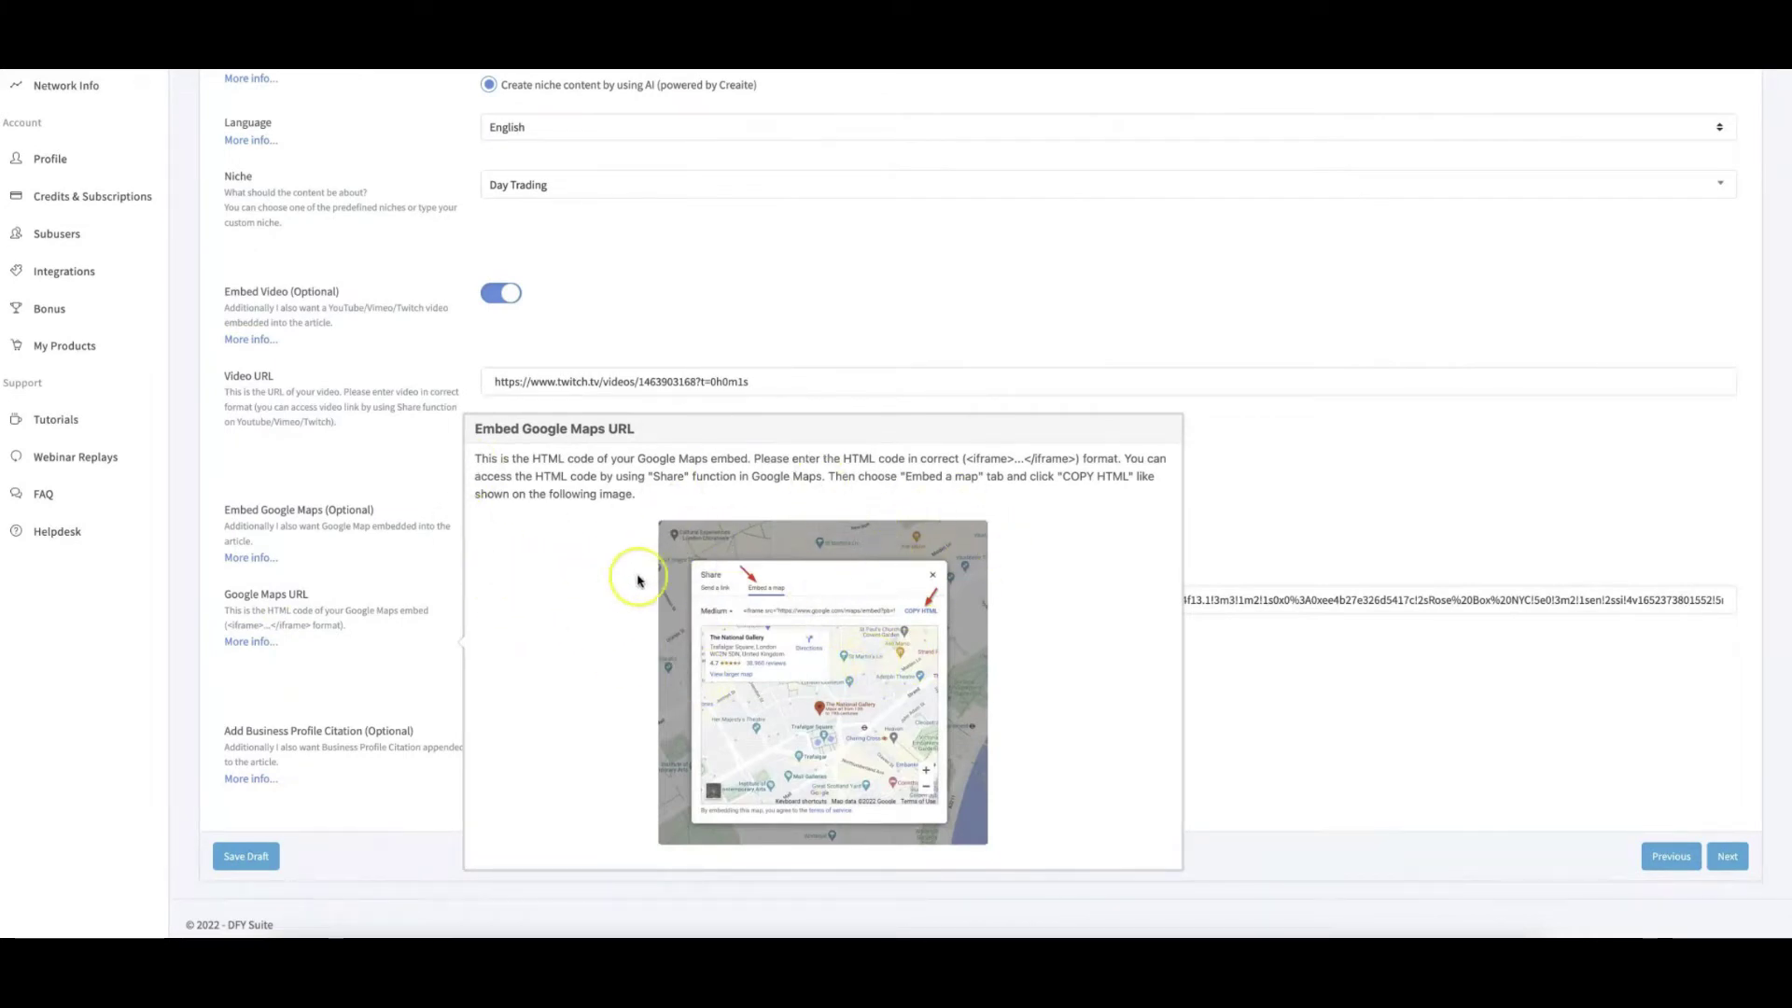
{"action": "left_click", "coordinate": [369, 584]}
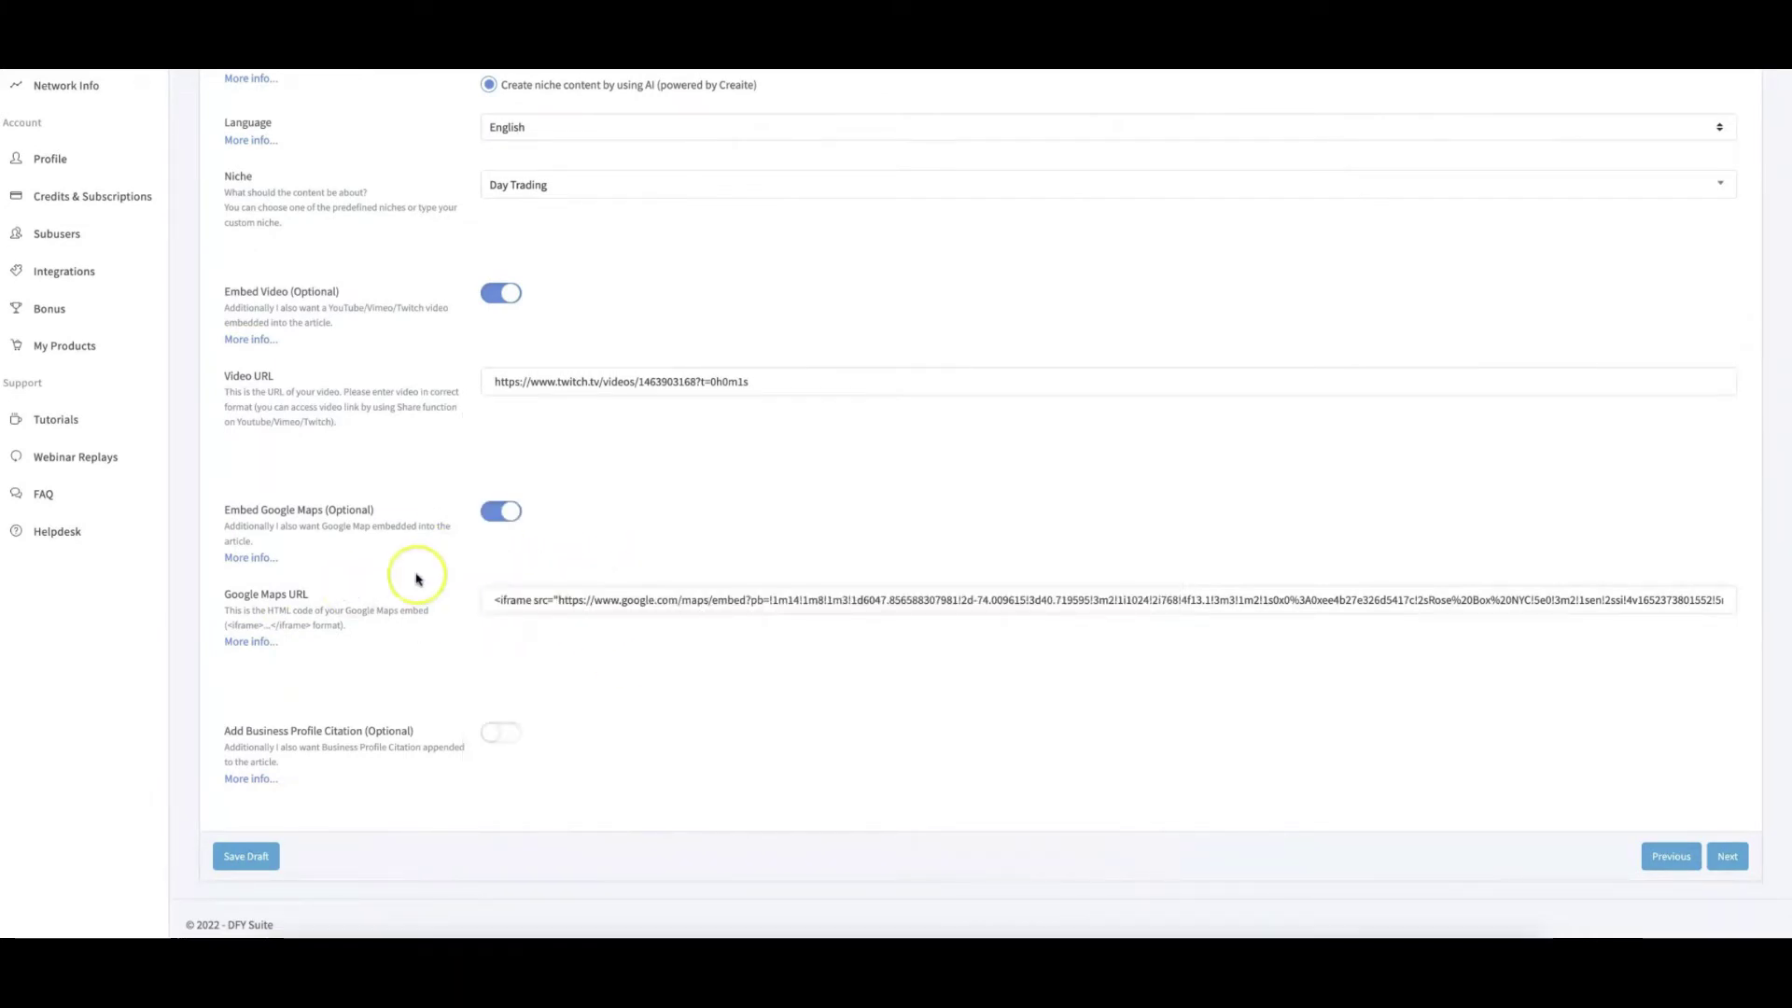
- Enable the optional business profile citation for the article
{"action": "left_click", "coordinate": [520, 730]}
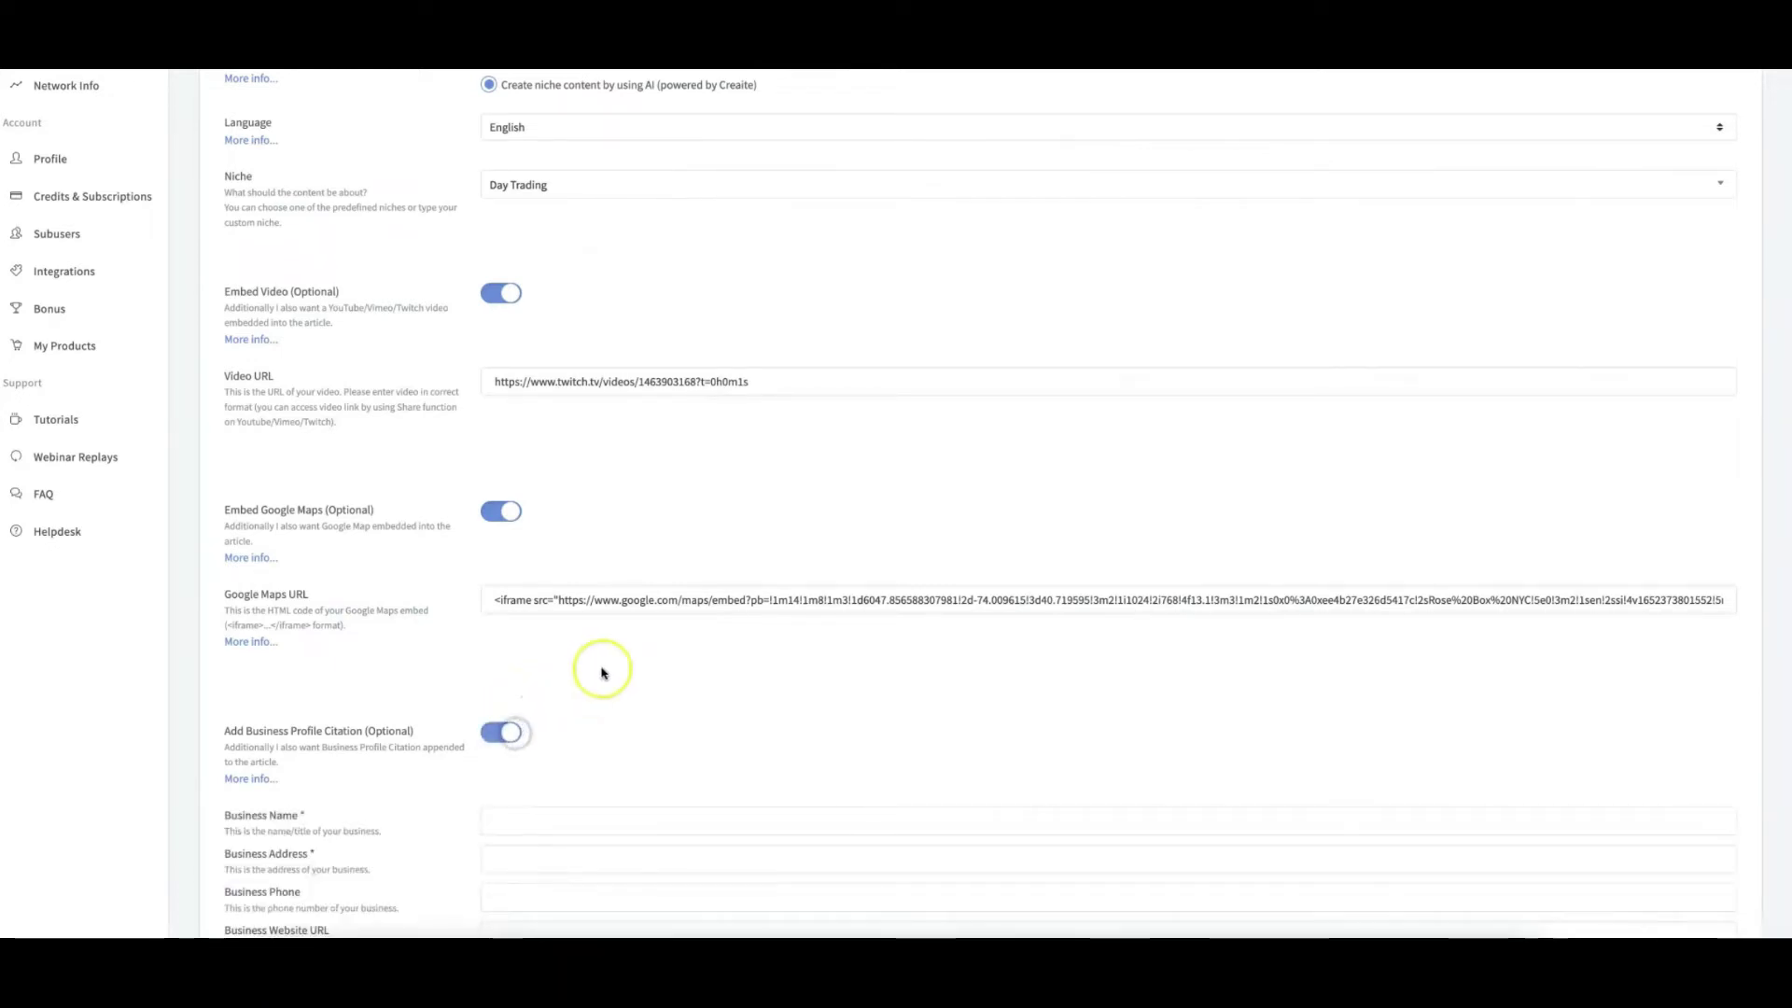
{"action": "scroll", "coordinate": [602, 672], "scroll_direction": "down", "scroll_amount": 1}
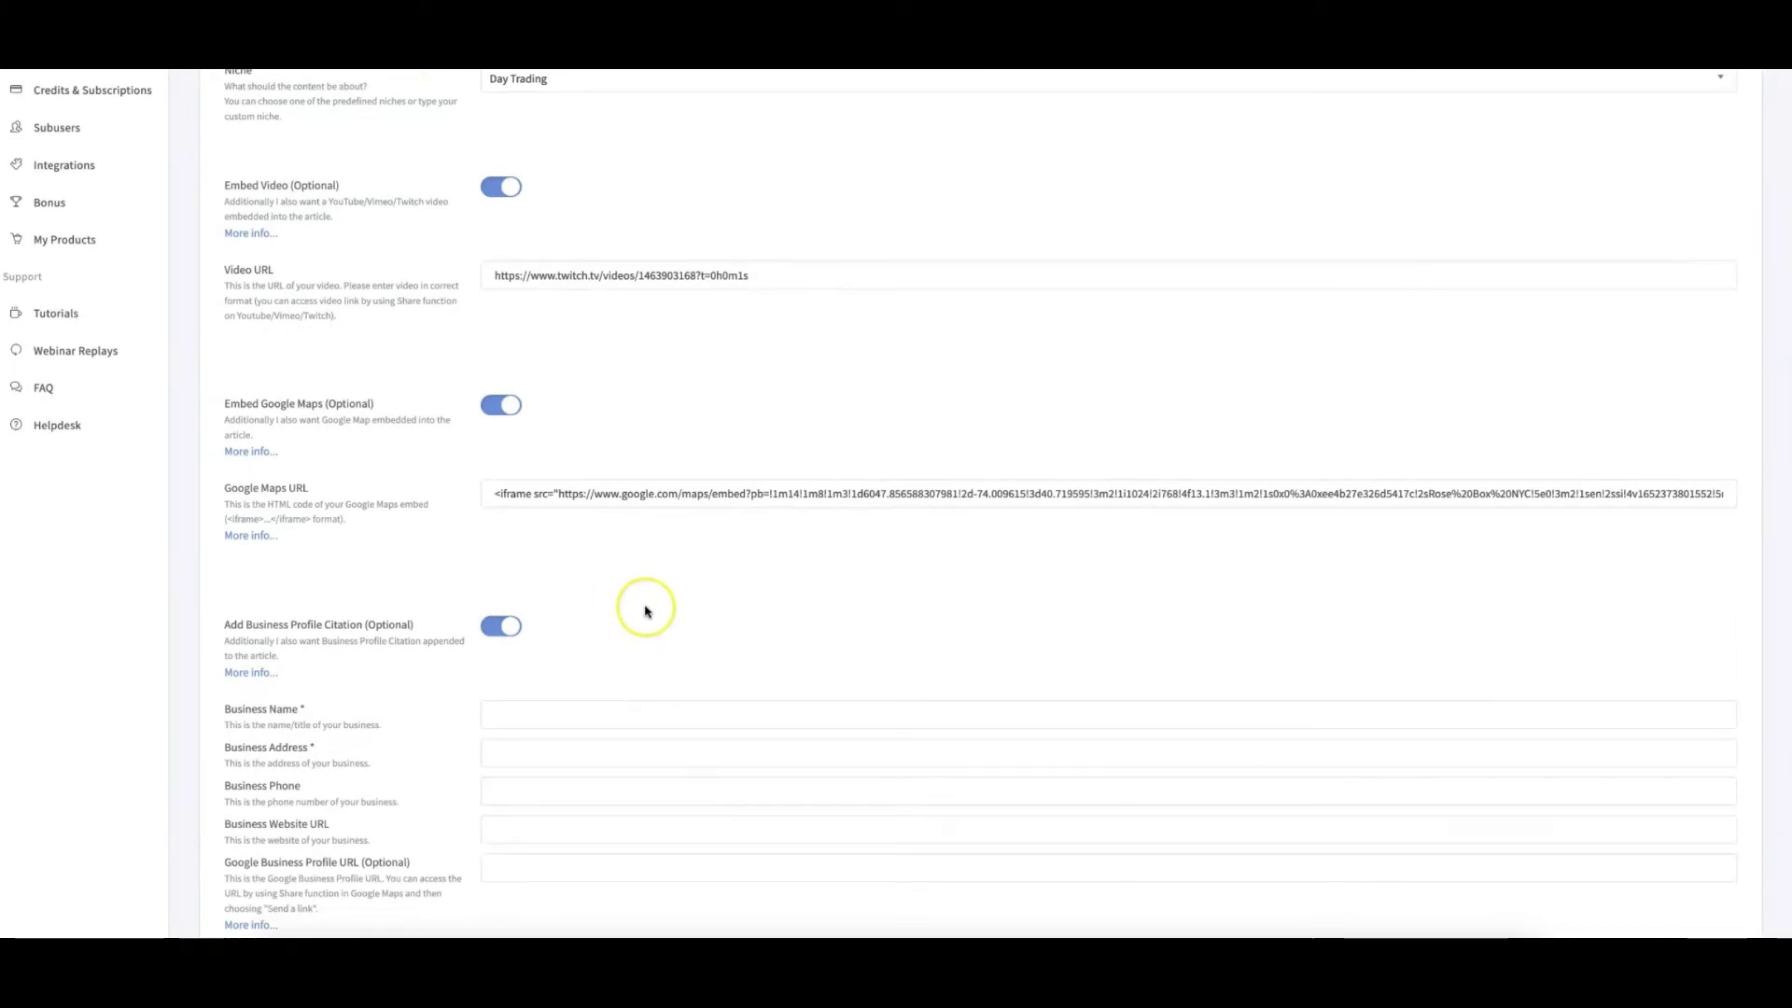
{"action": "scroll", "coordinate": [647, 606], "scroll_direction": "down", "scroll_amount": 1}
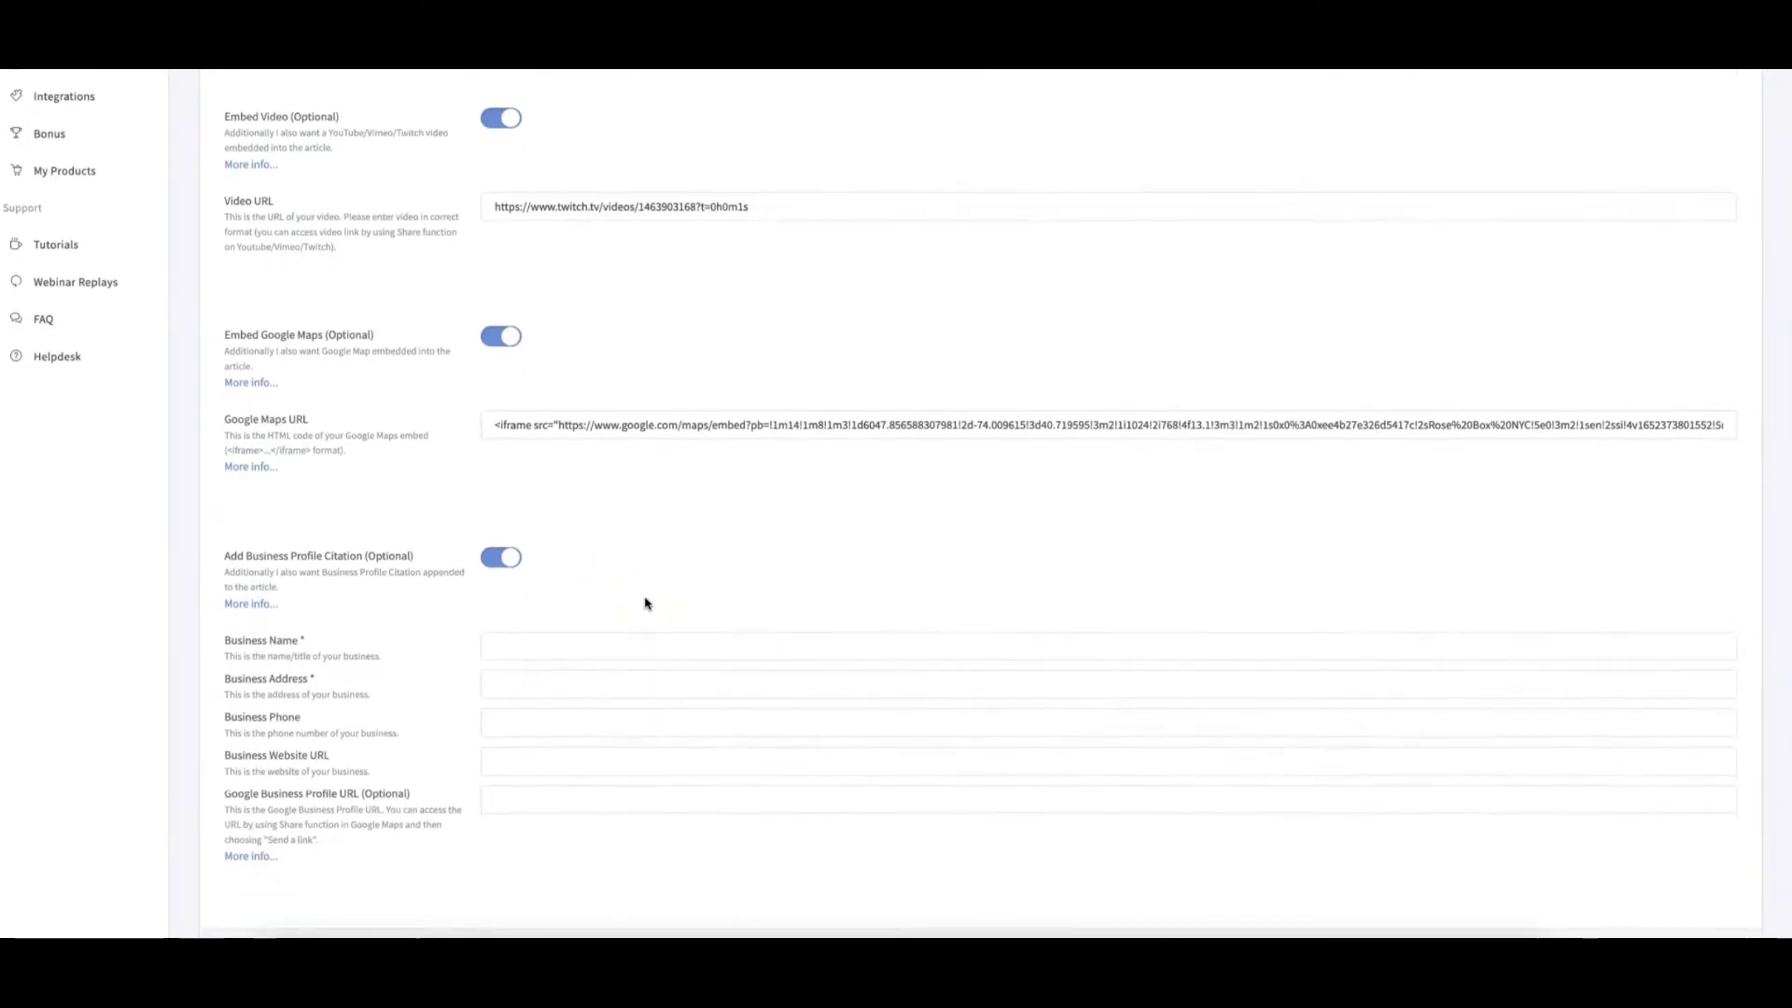
{"action": "scroll", "coordinate": [659, 584], "scroll_direction": "down", "scroll_amount": 1}
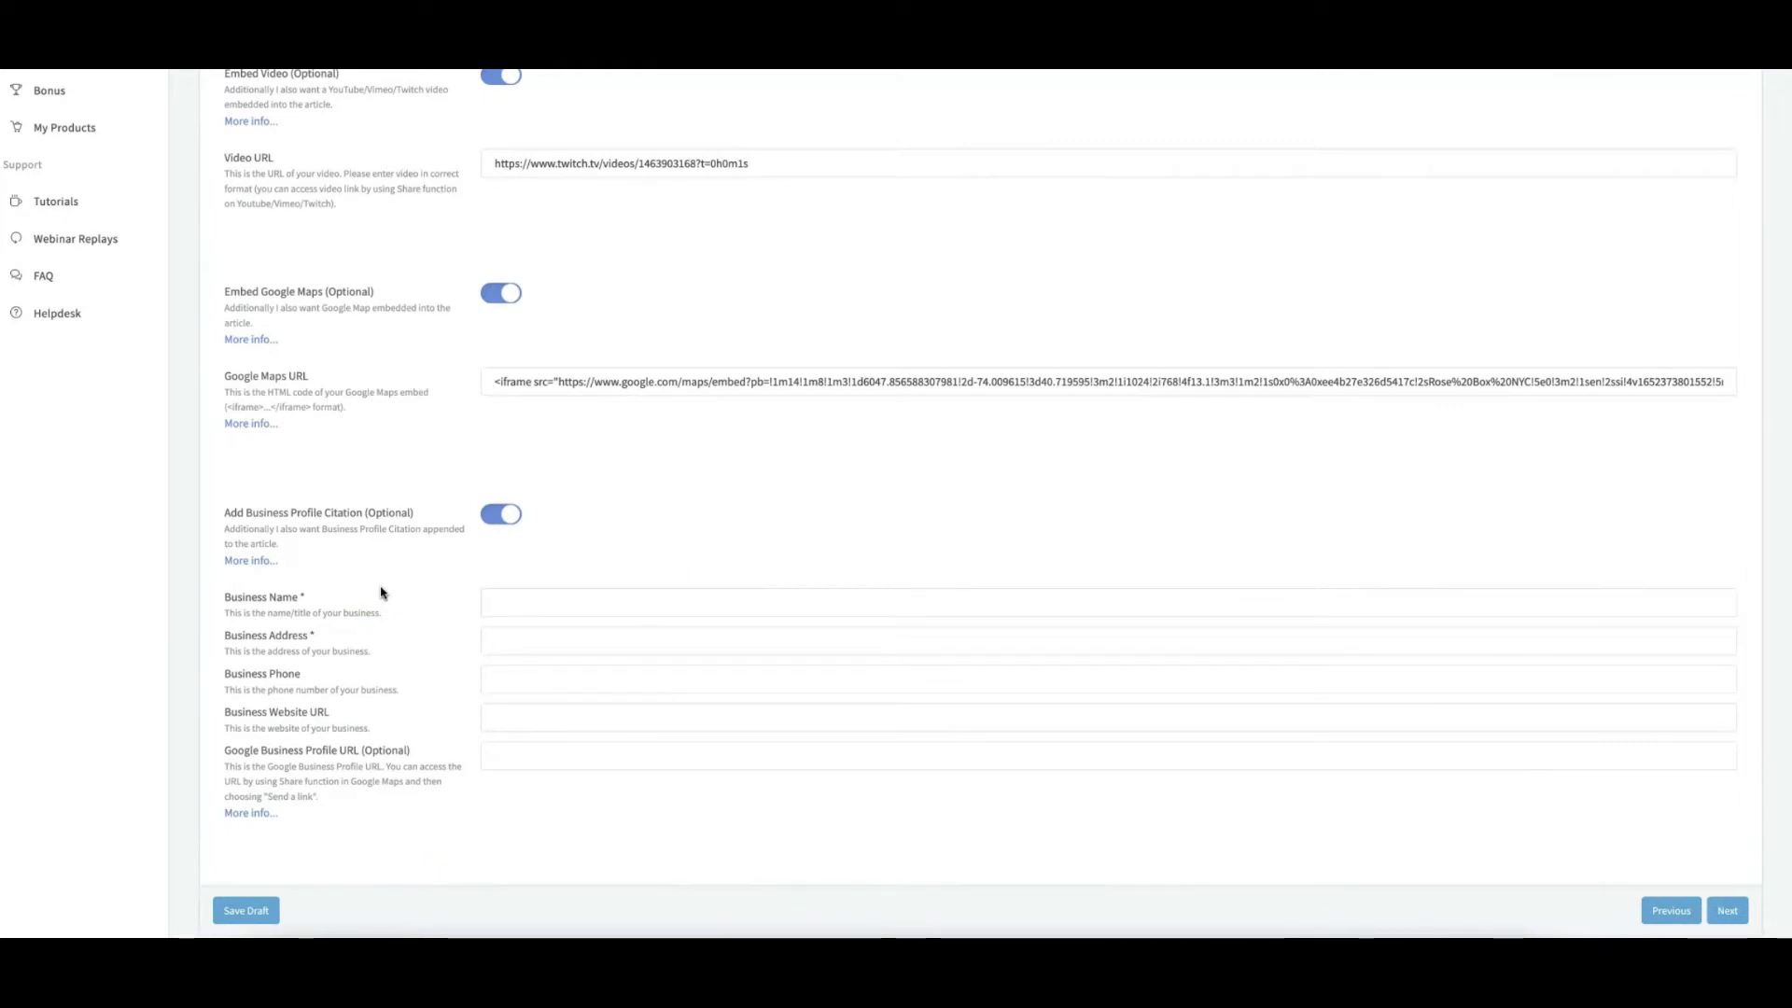
{"action": "scroll", "coordinate": [381, 593], "scroll_direction": "down", "scroll_amount": 1}
{"action": "left_click", "coordinate": [381, 594]}
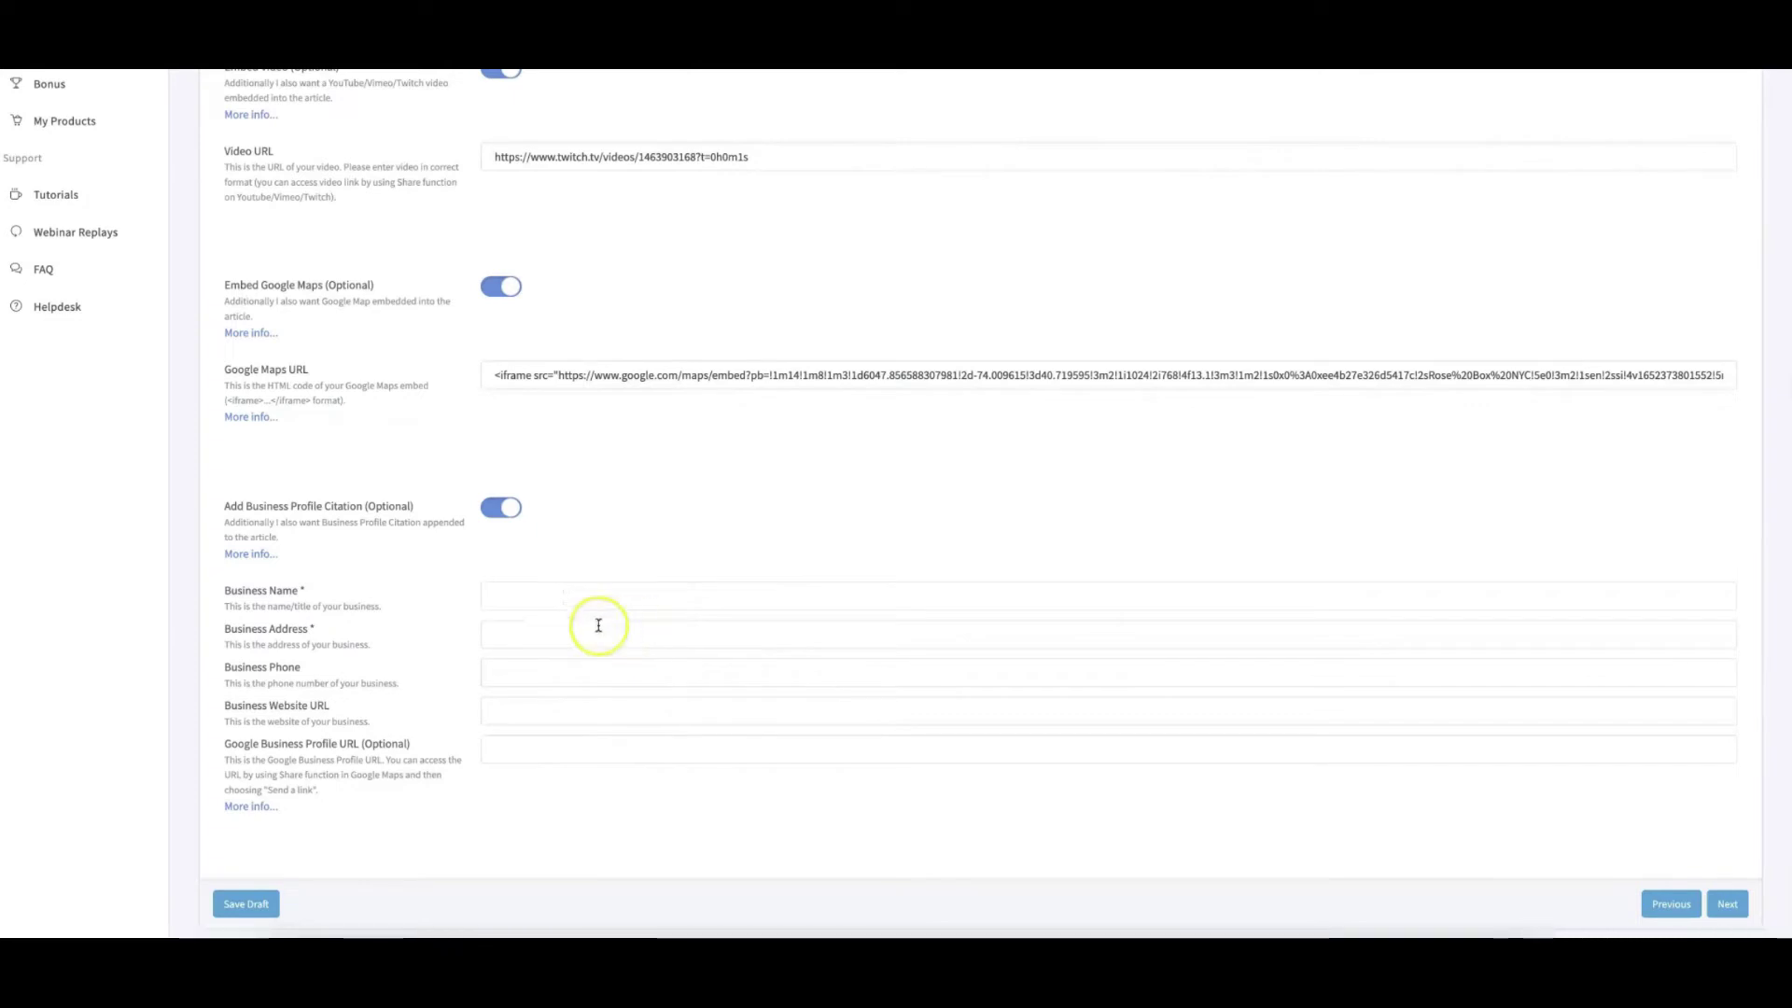
- Enter Joshs Pizza Shop as the business name and fill in the business address and phone number
{"action": "left_click", "coordinate": [549, 598]}
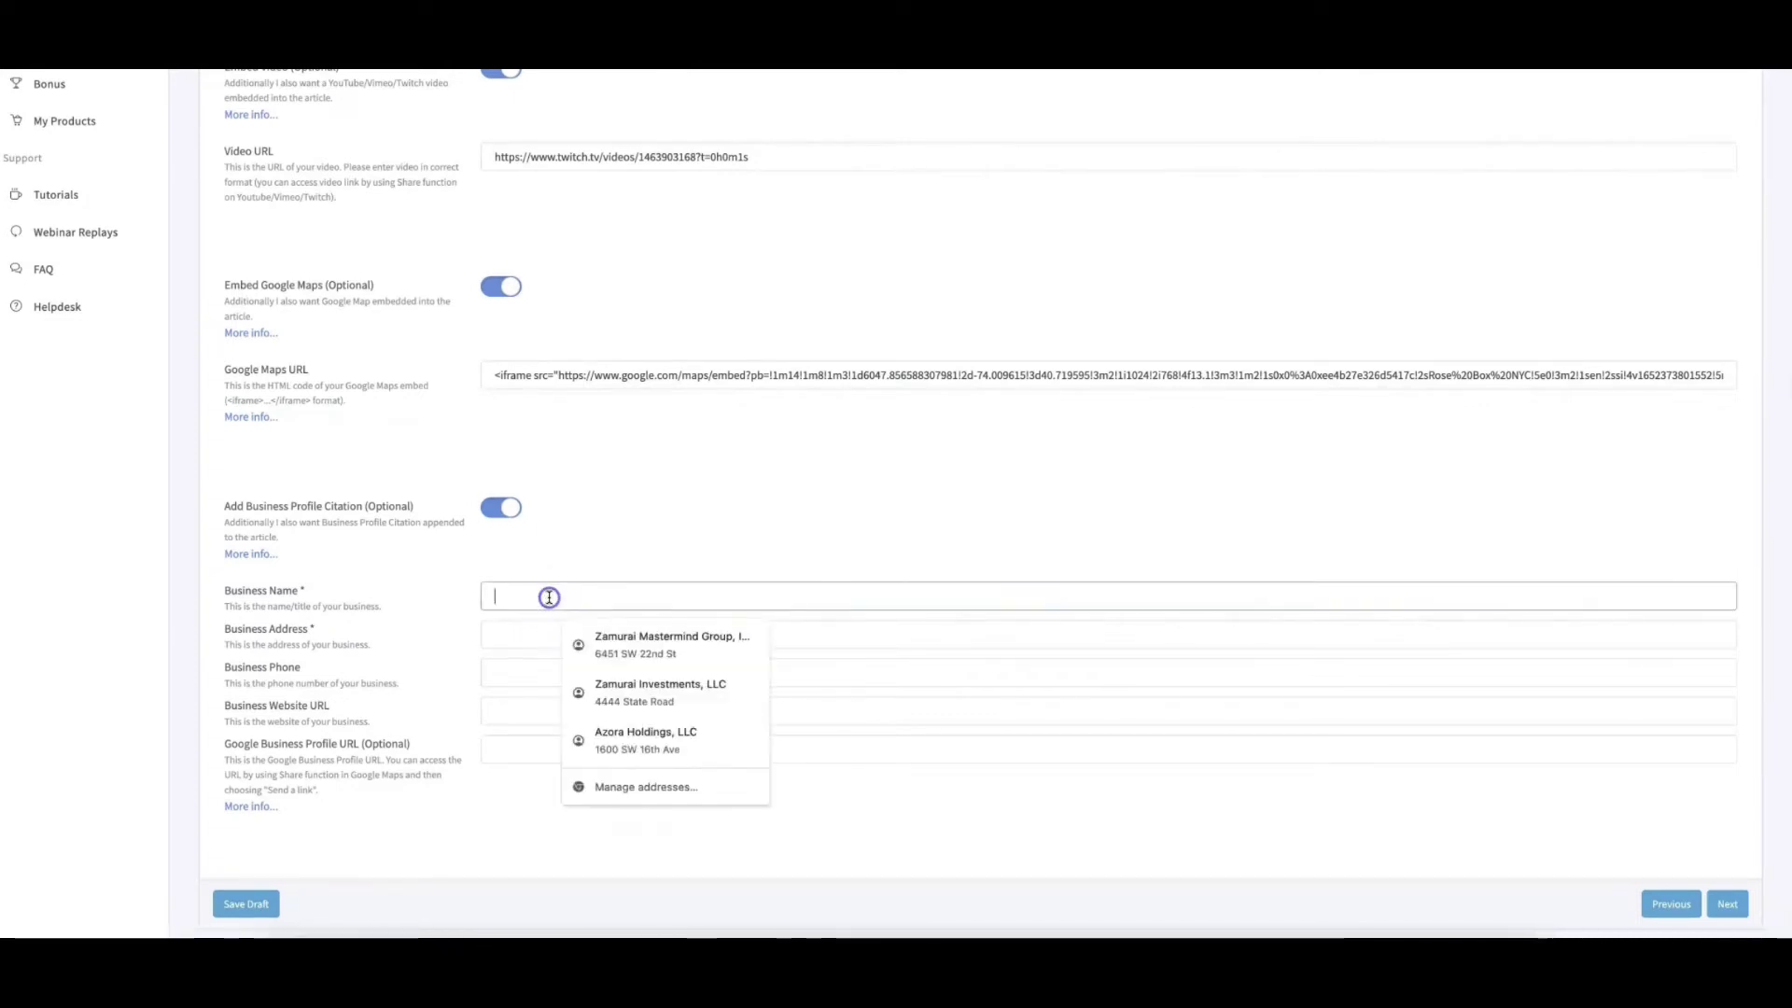
{"action": "type", "text": "Joshs"}
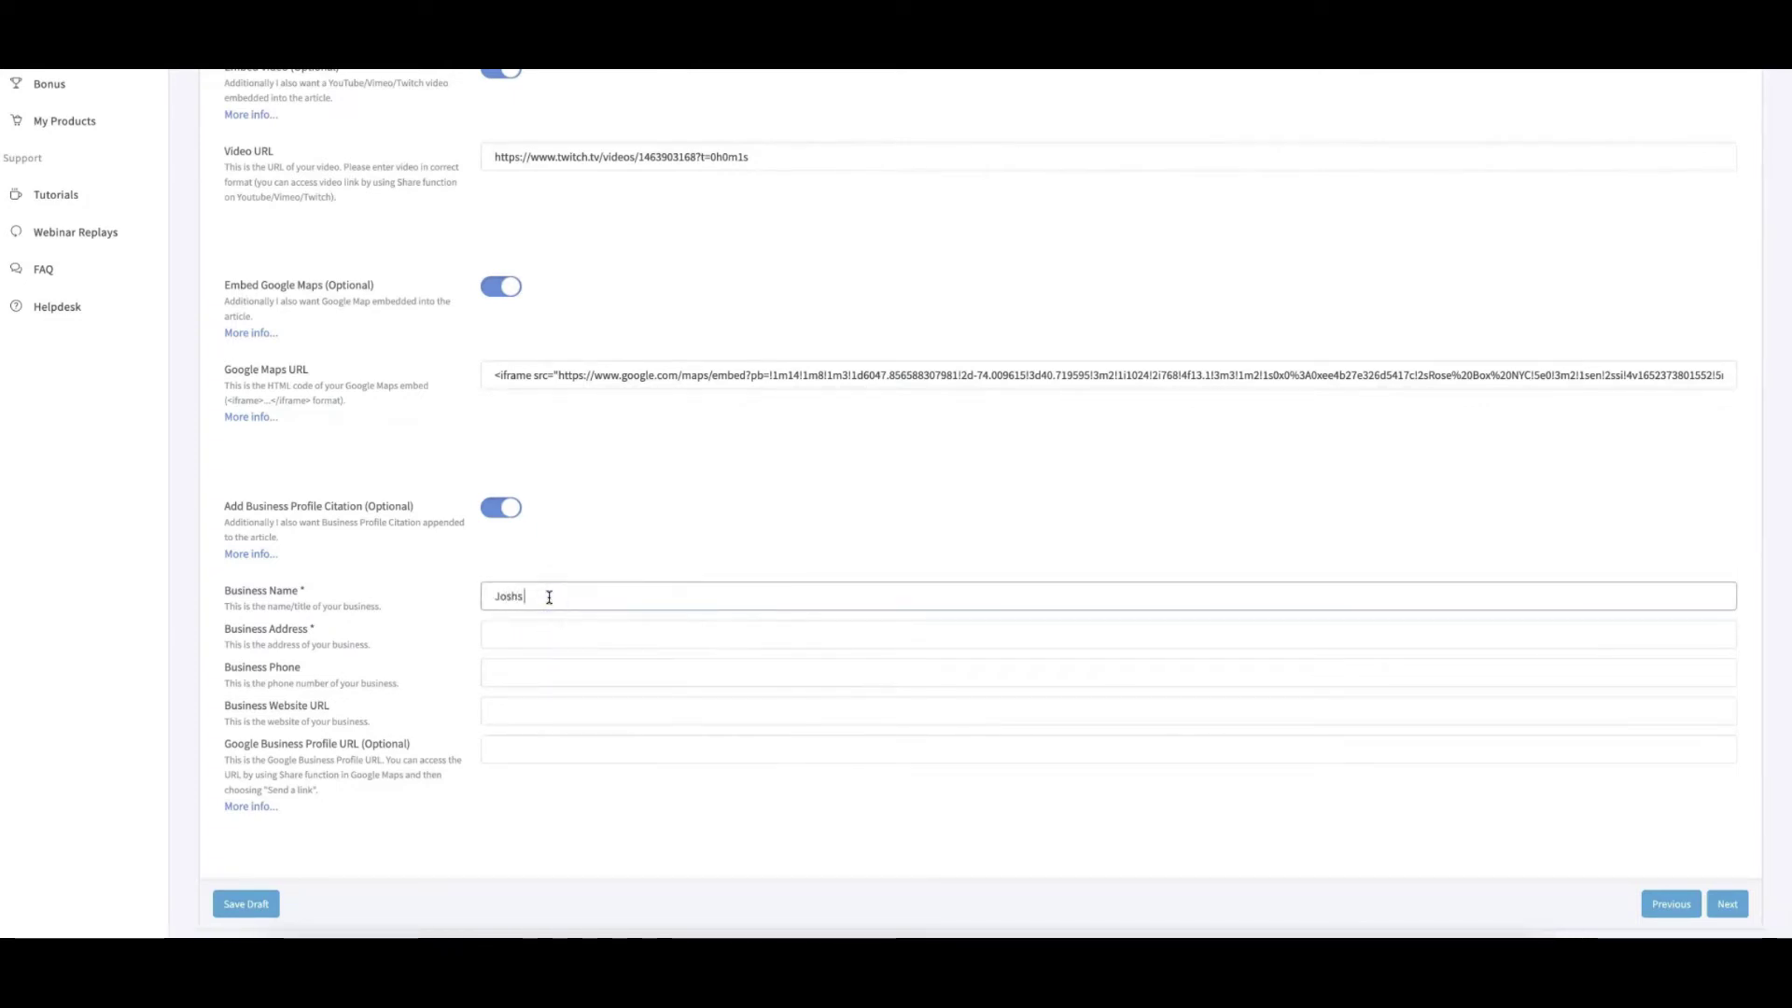
{"action": "type", "text": " P"}
{"action": "type", "text": "izza Shop"}
{"action": "type", "text": "1234 Josh St"}
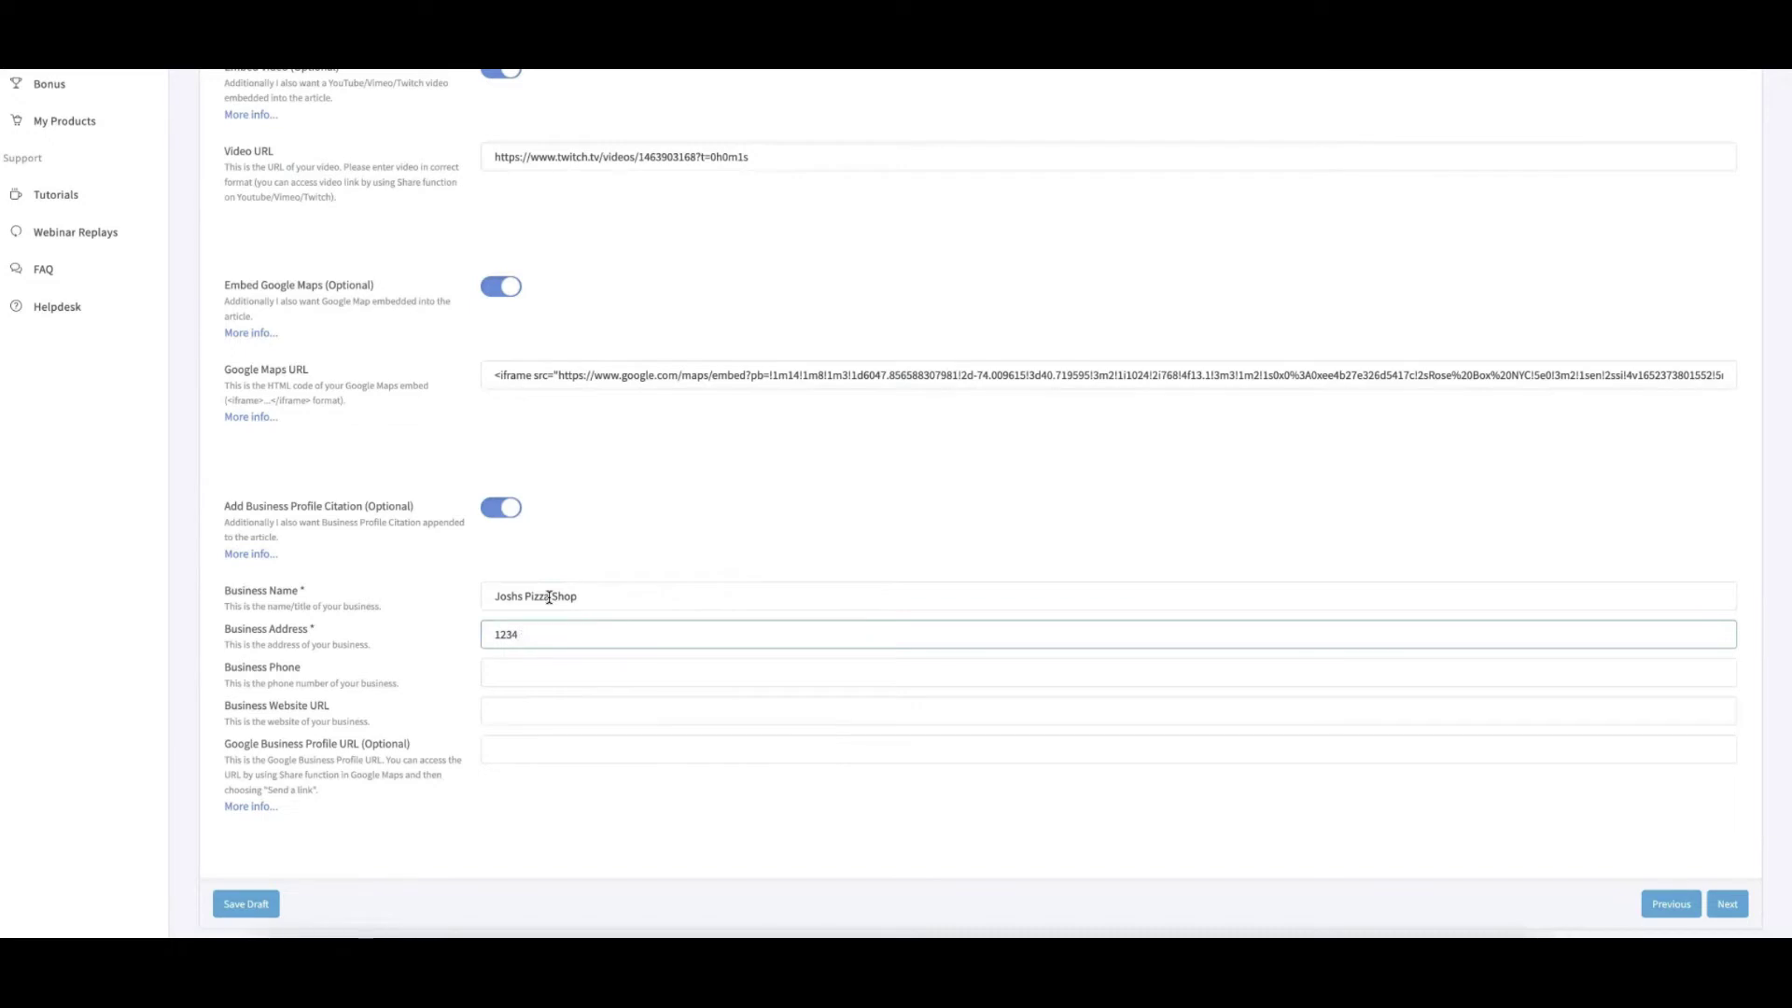
{"action": "left_click", "coordinate": [587, 682]}
{"action": "type", "text": "12345"}
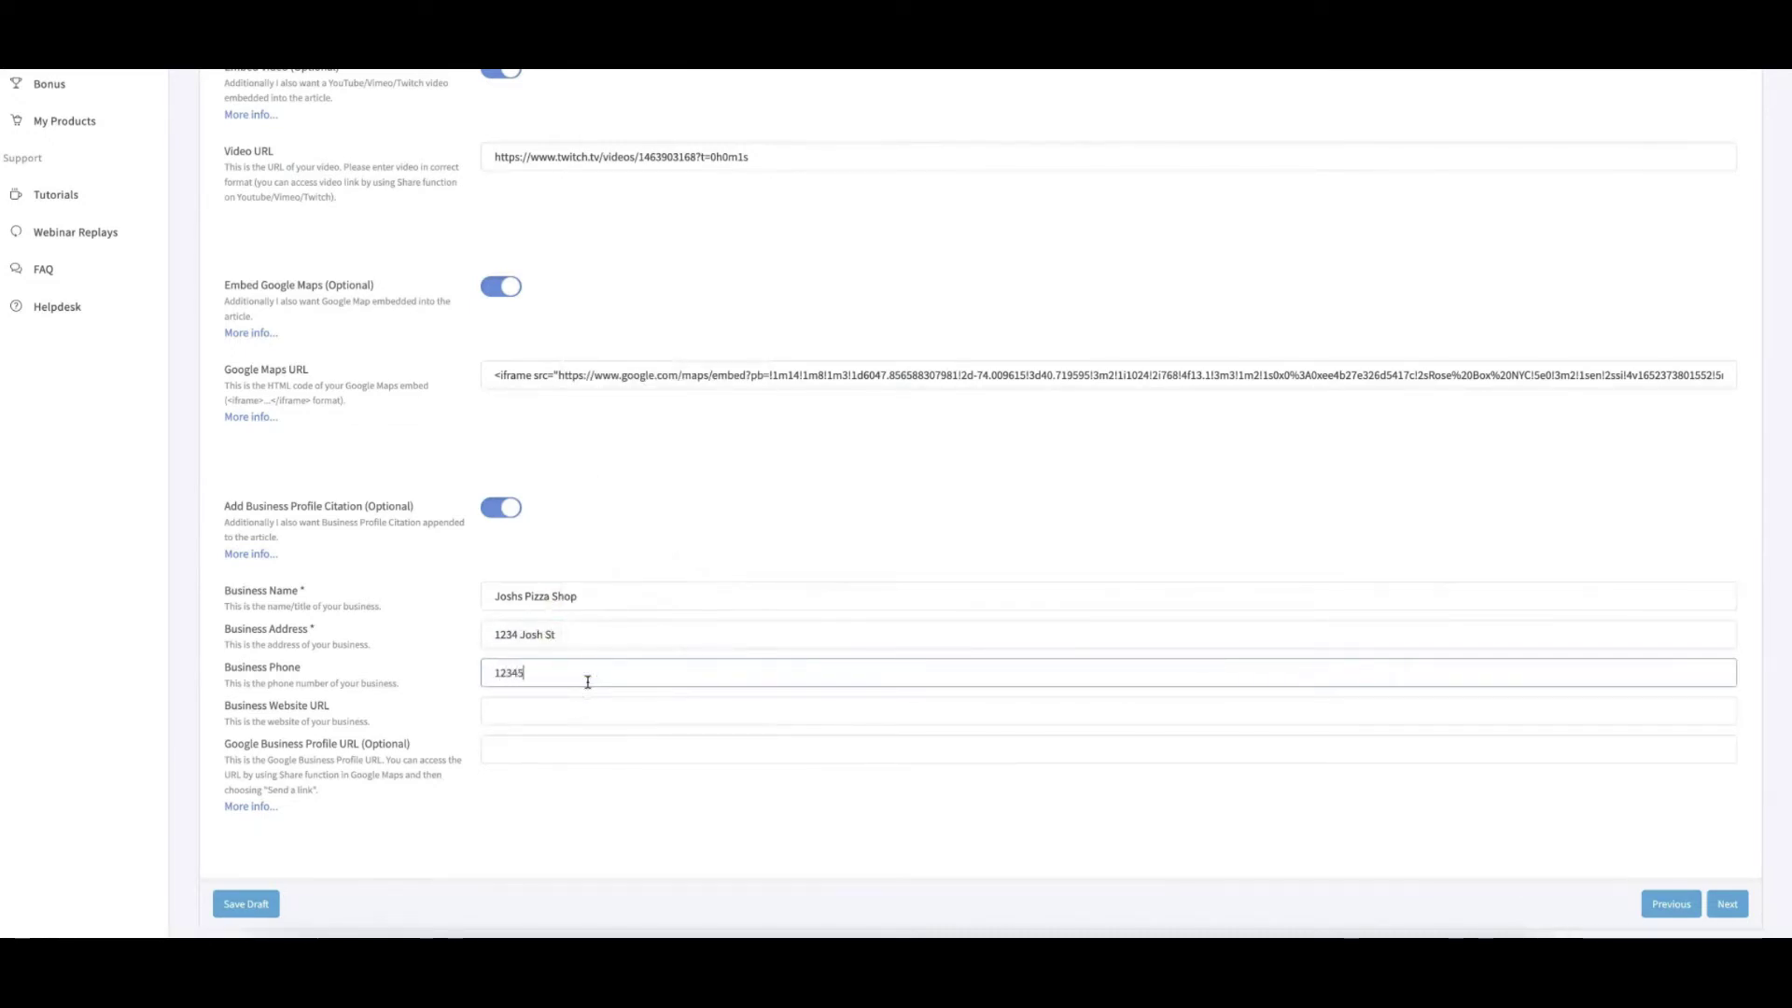
{"action": "type", "text": "6677"}
{"action": "left_click", "coordinate": [619, 715]}
{"action": "type", "text": "https:/"}
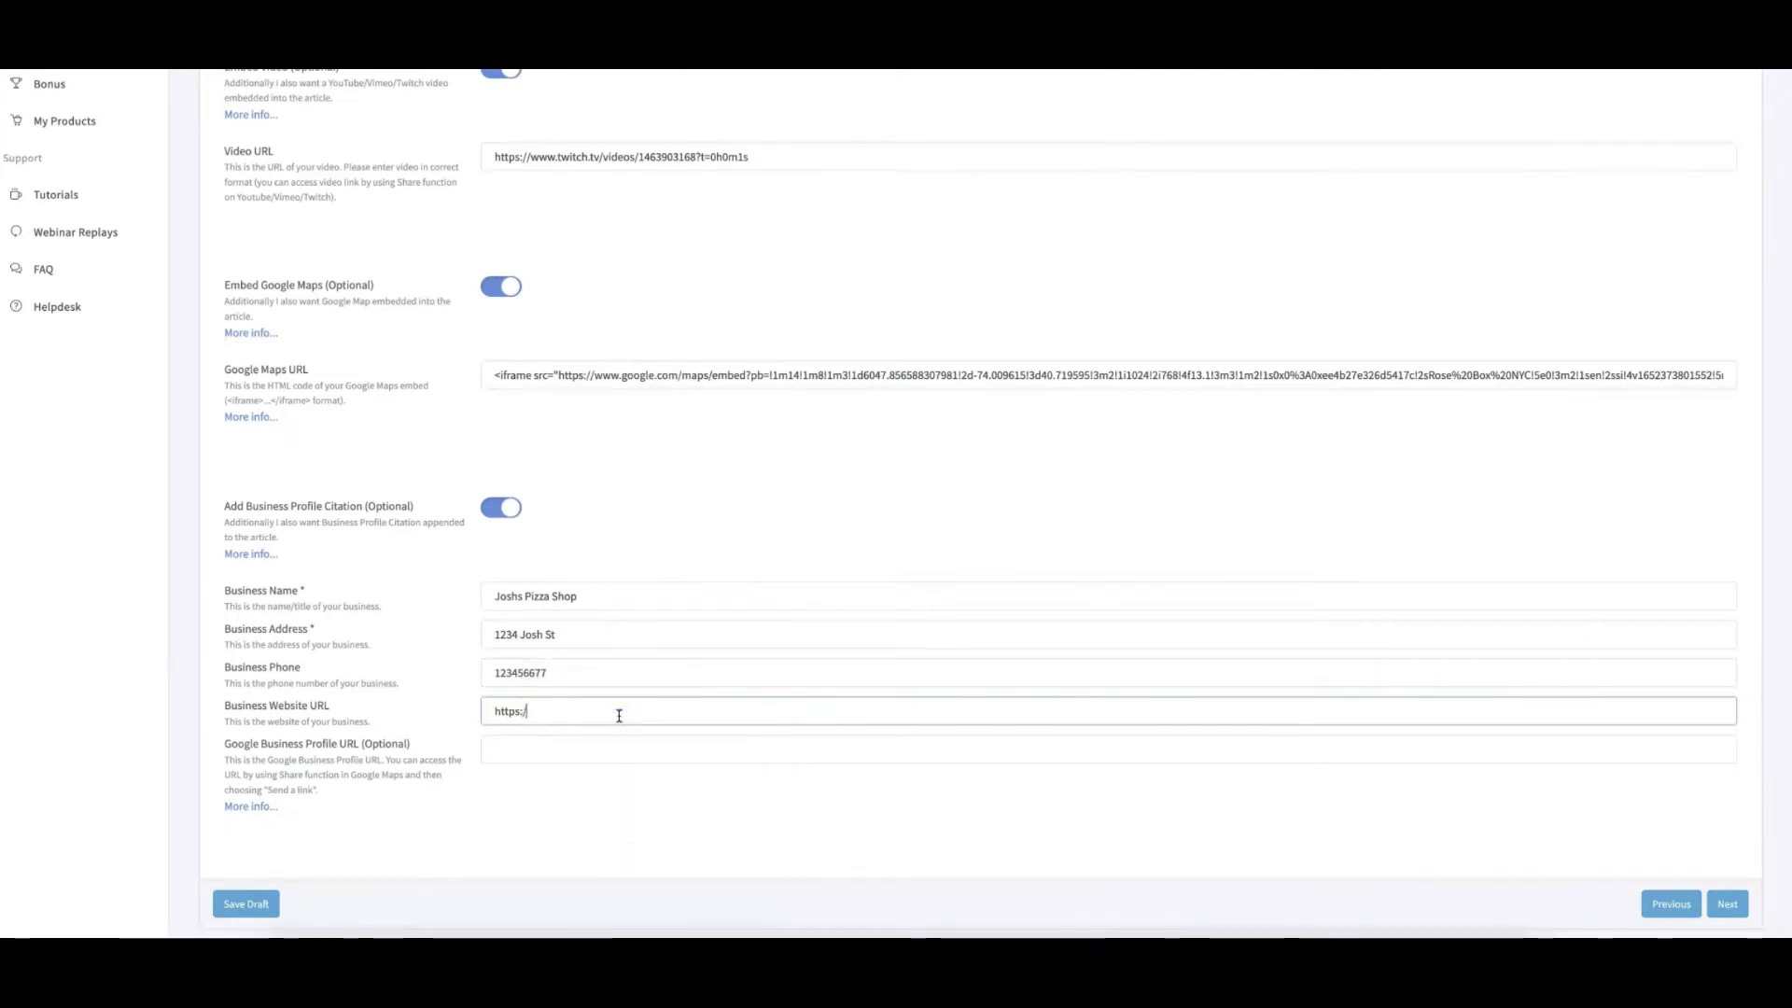
{"action": "type", "text": "/joshspiiza."}
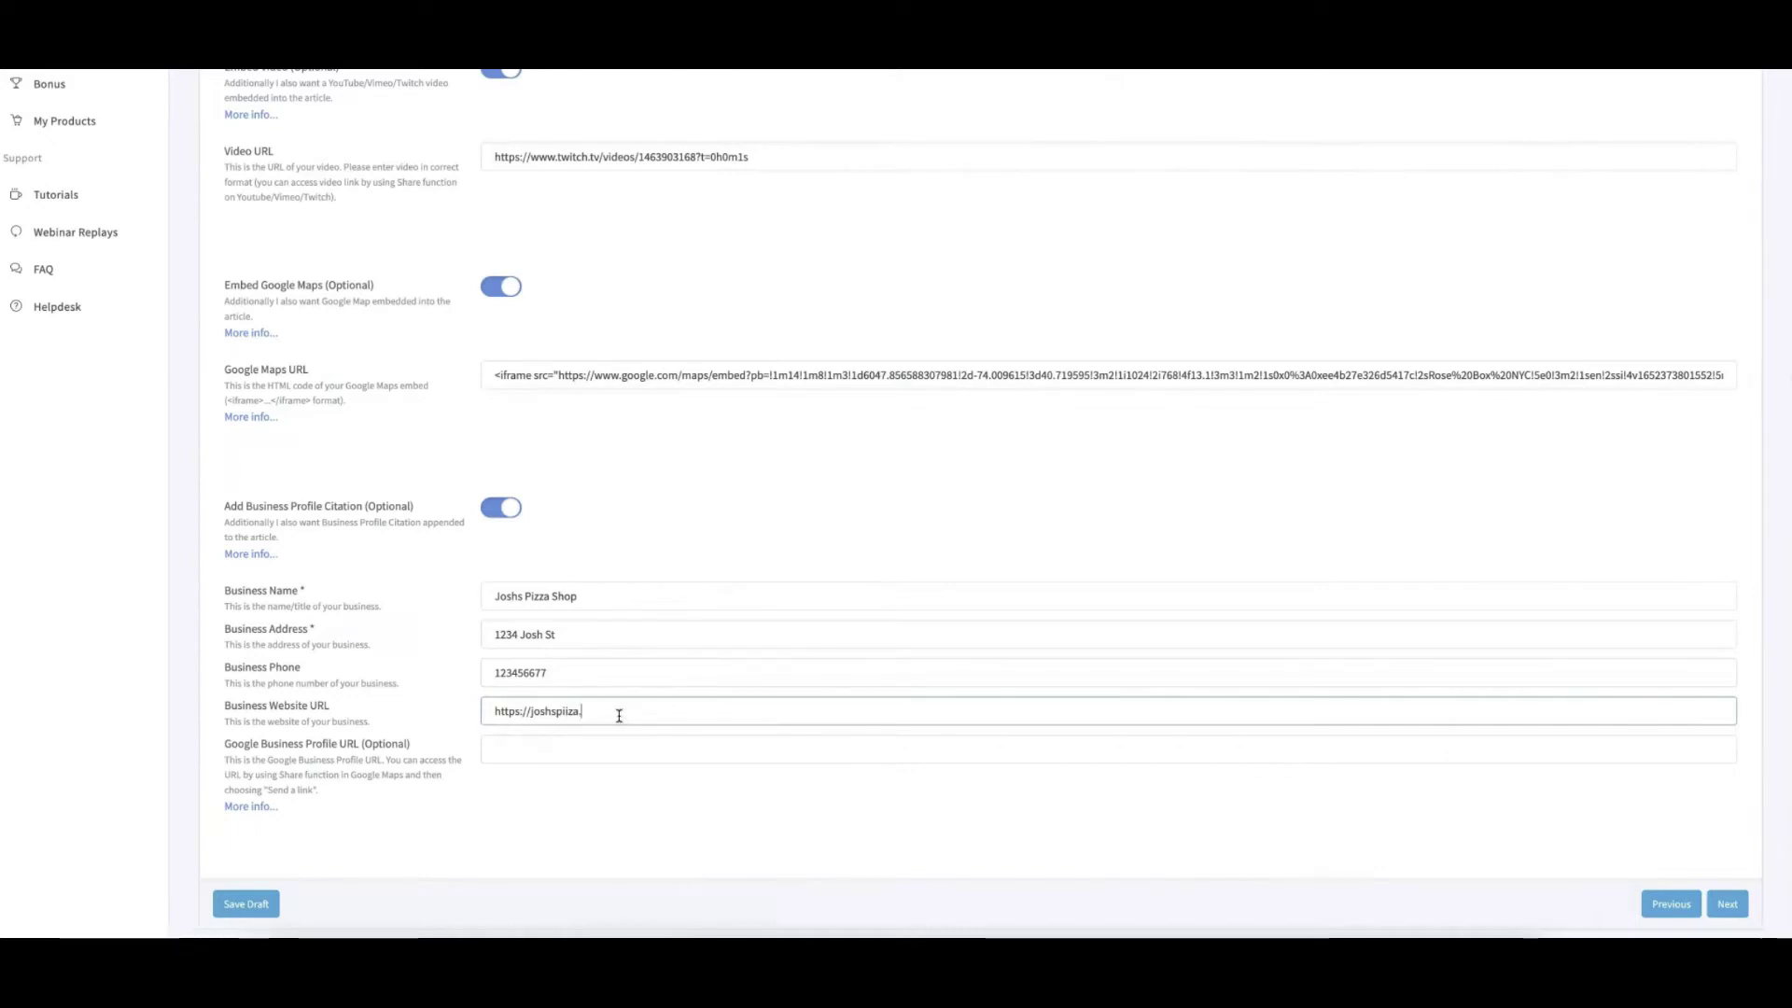
{"action": "type", "text": "xom"}
{"action": "key", "text": "BackSpace"}
{"action": "key", "text": "BackSpace"}
{"action": "key", "text": "BackSpace"}
{"action": "type", "text": "com"}
{"action": "left_click", "coordinate": [652, 824]}
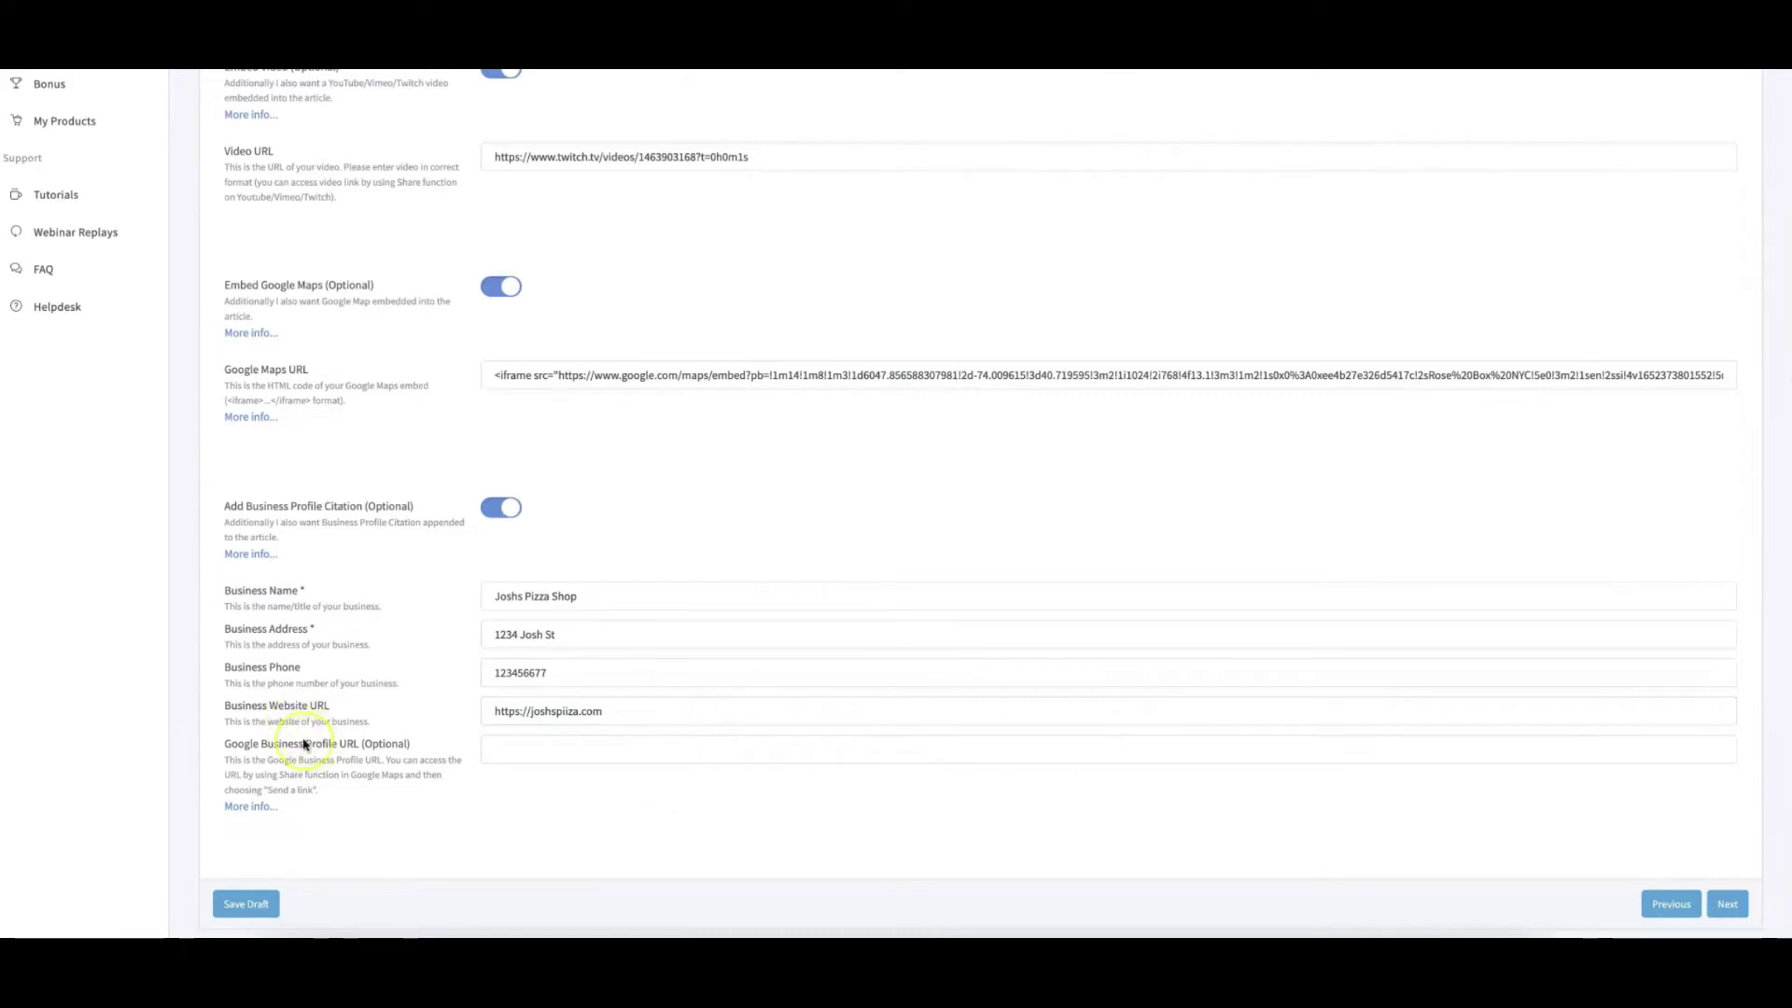
- Leave the optional Google Business Profile URL empty and proceed to the campaign's Settings step
{"action": "left_click", "coordinate": [508, 746]}
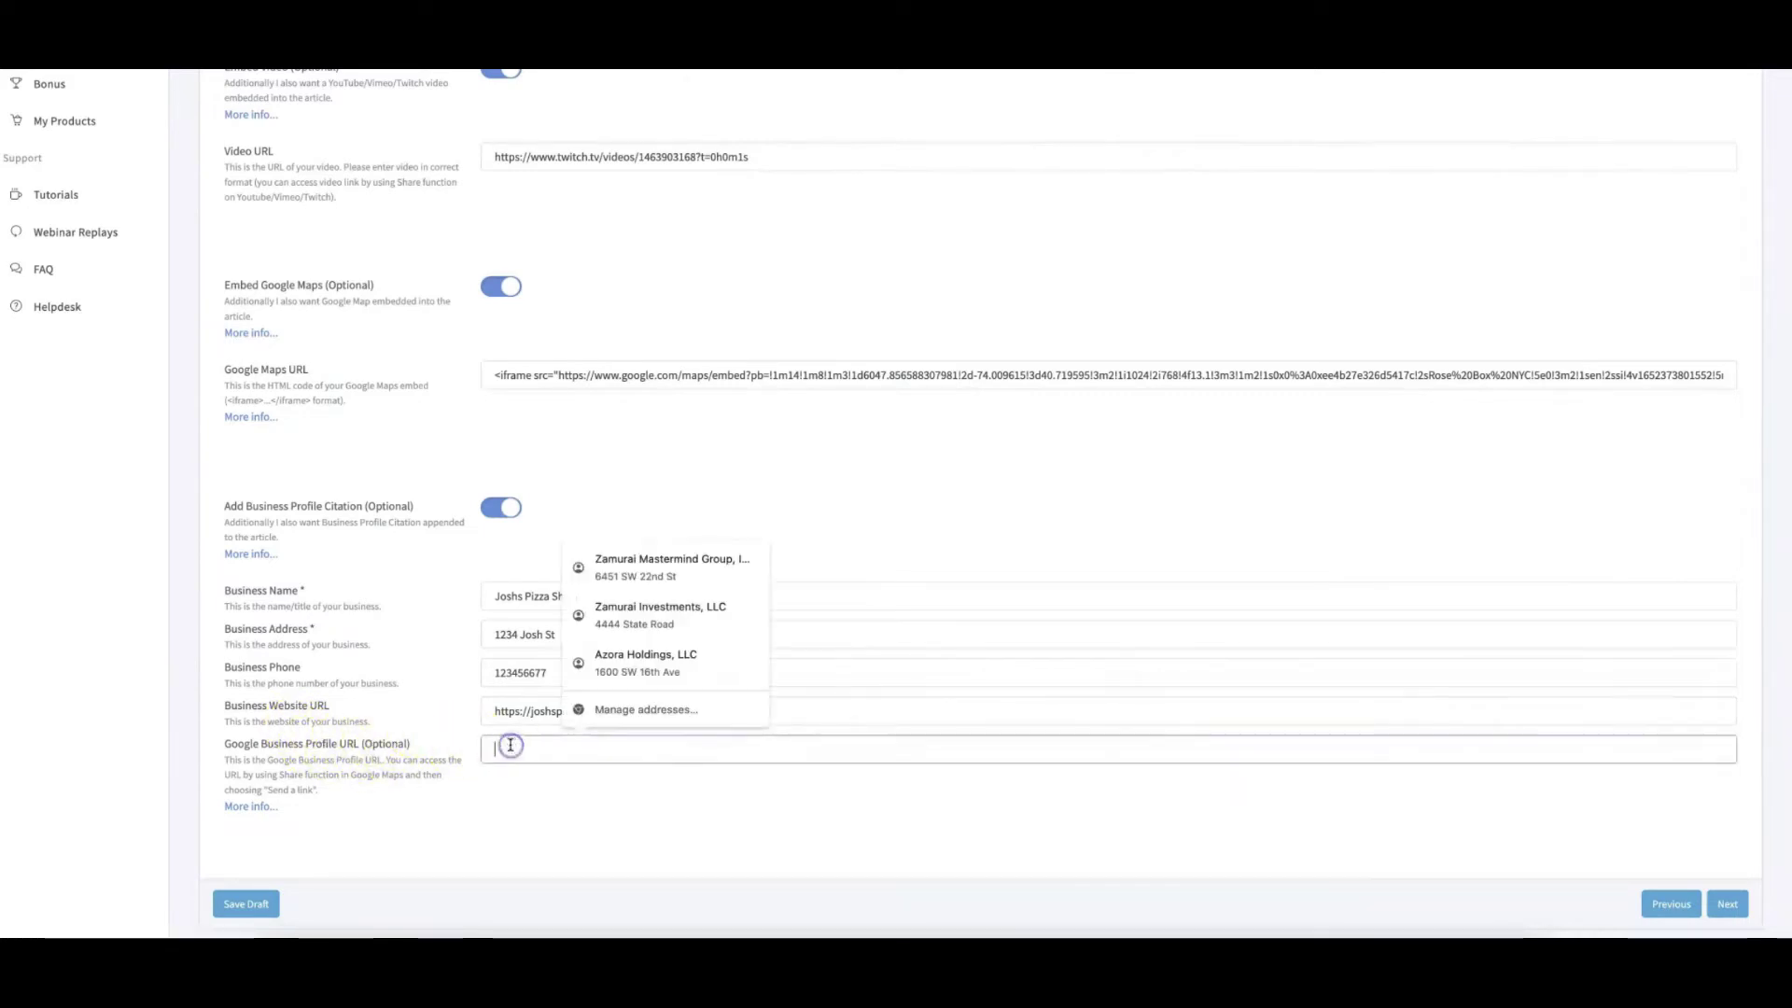
{"action": "left_click", "coordinate": [528, 792]}
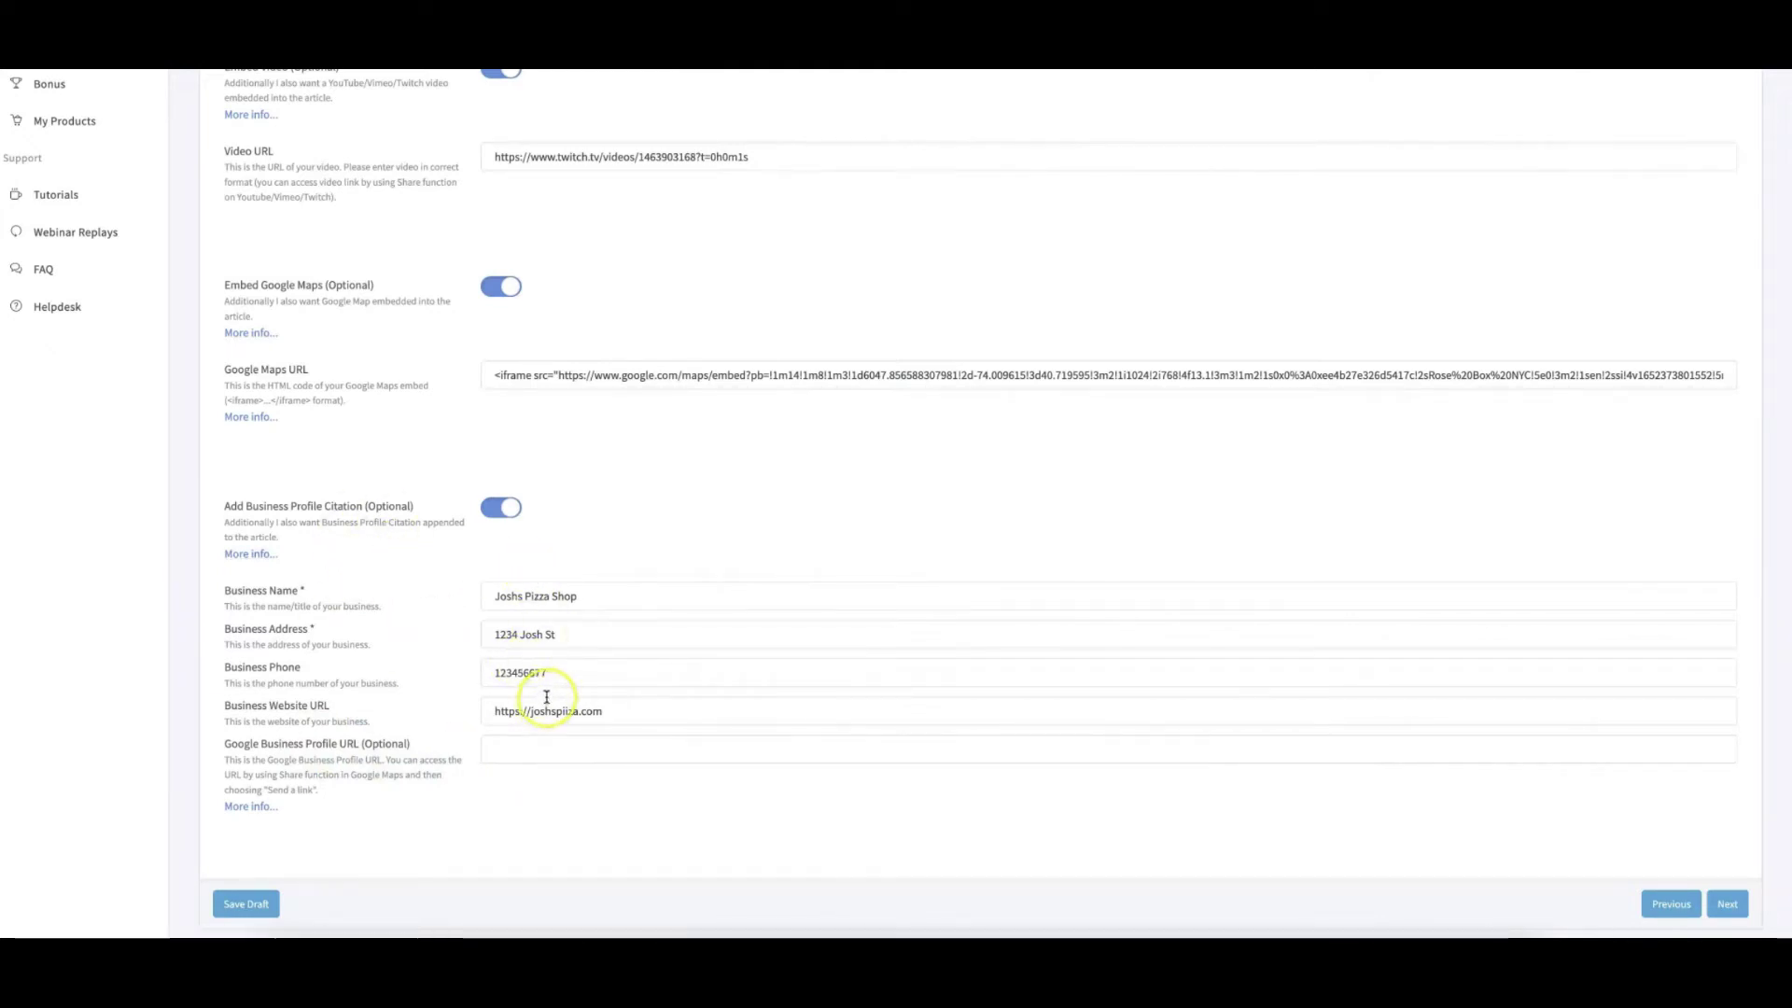
{"action": "left_click", "coordinate": [557, 754]}
{"action": "left_click", "coordinate": [554, 756]}
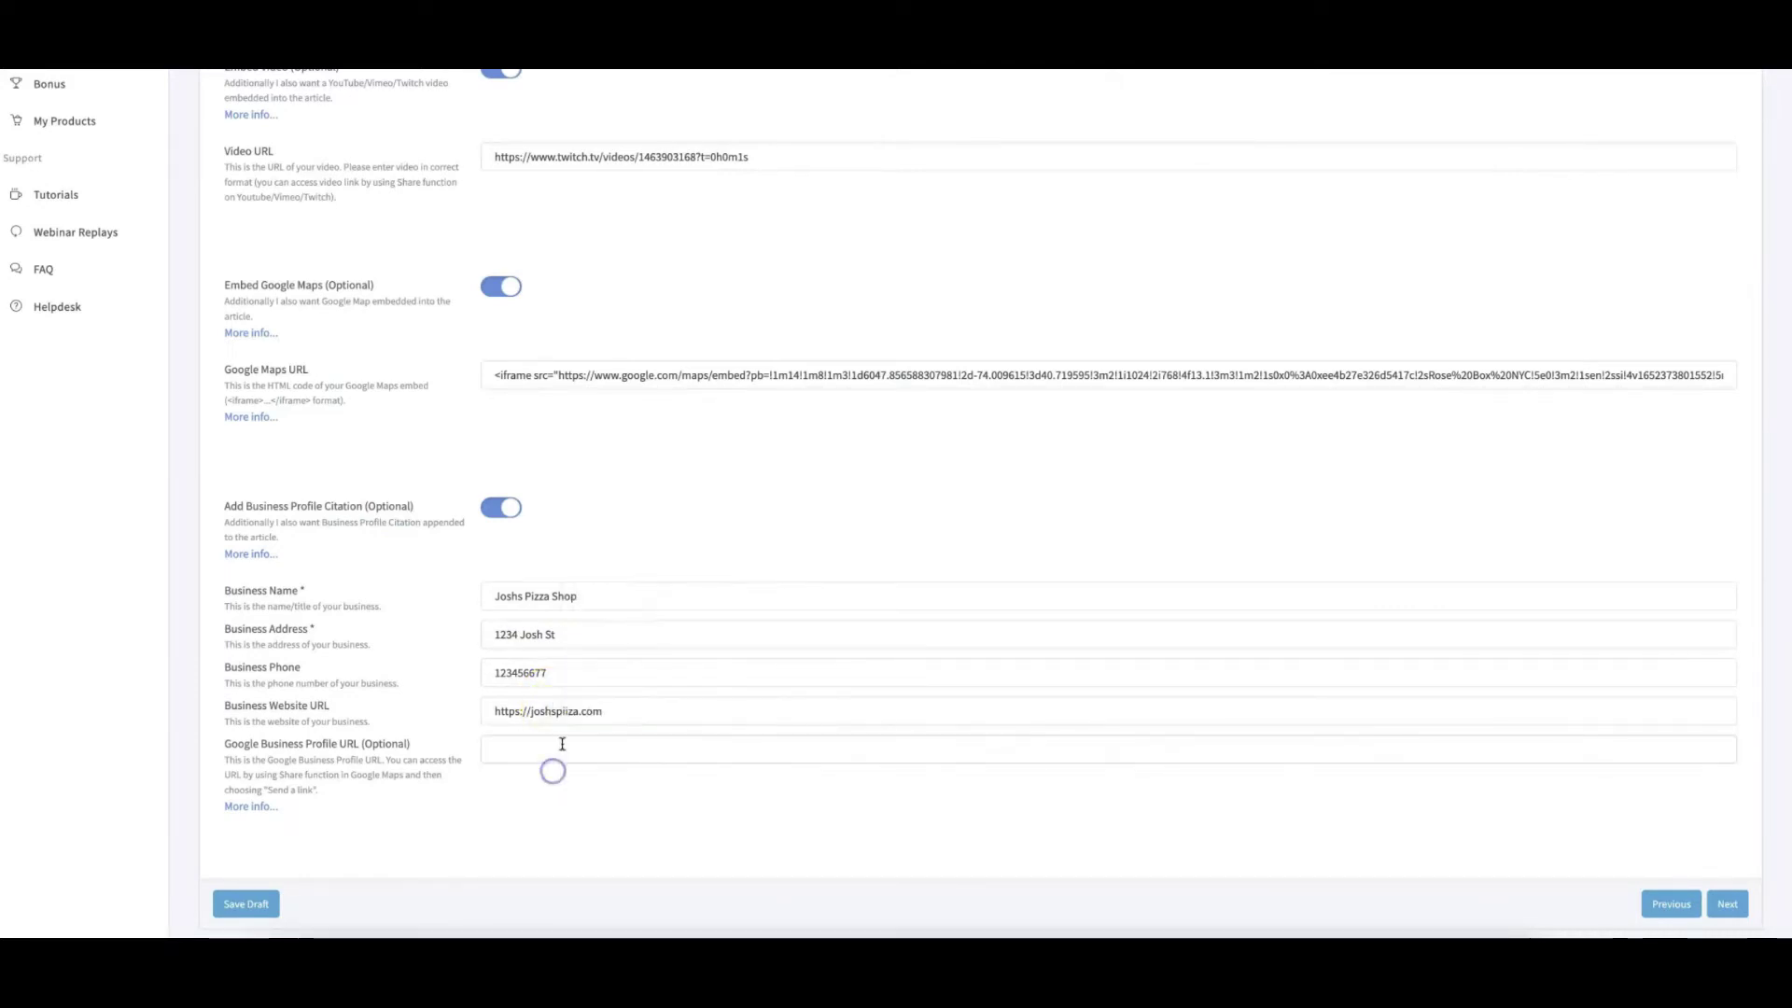
{"action": "scroll", "coordinate": [557, 755], "scroll_direction": "down", "scroll_amount": 1}
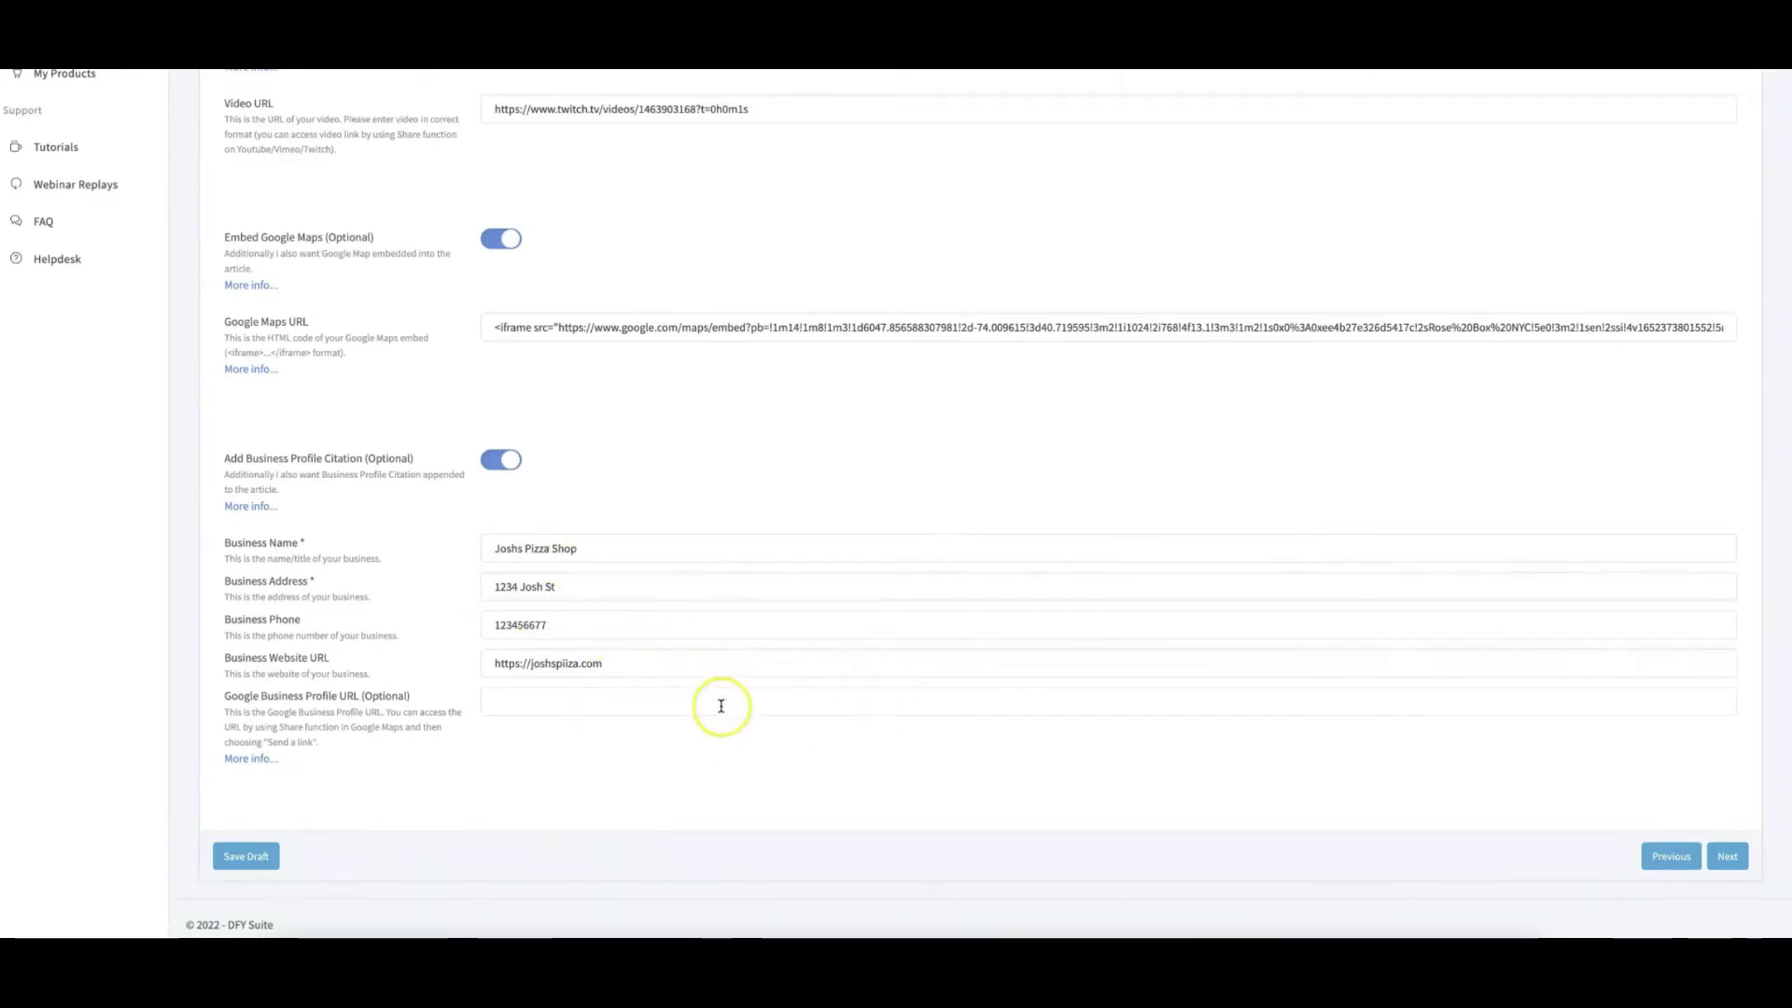
{"action": "scroll", "coordinate": [719, 704], "scroll_direction": "up", "scroll_amount": 1}
{"action": "scroll", "coordinate": [840, 705], "scroll_direction": "down", "scroll_amount": 1}
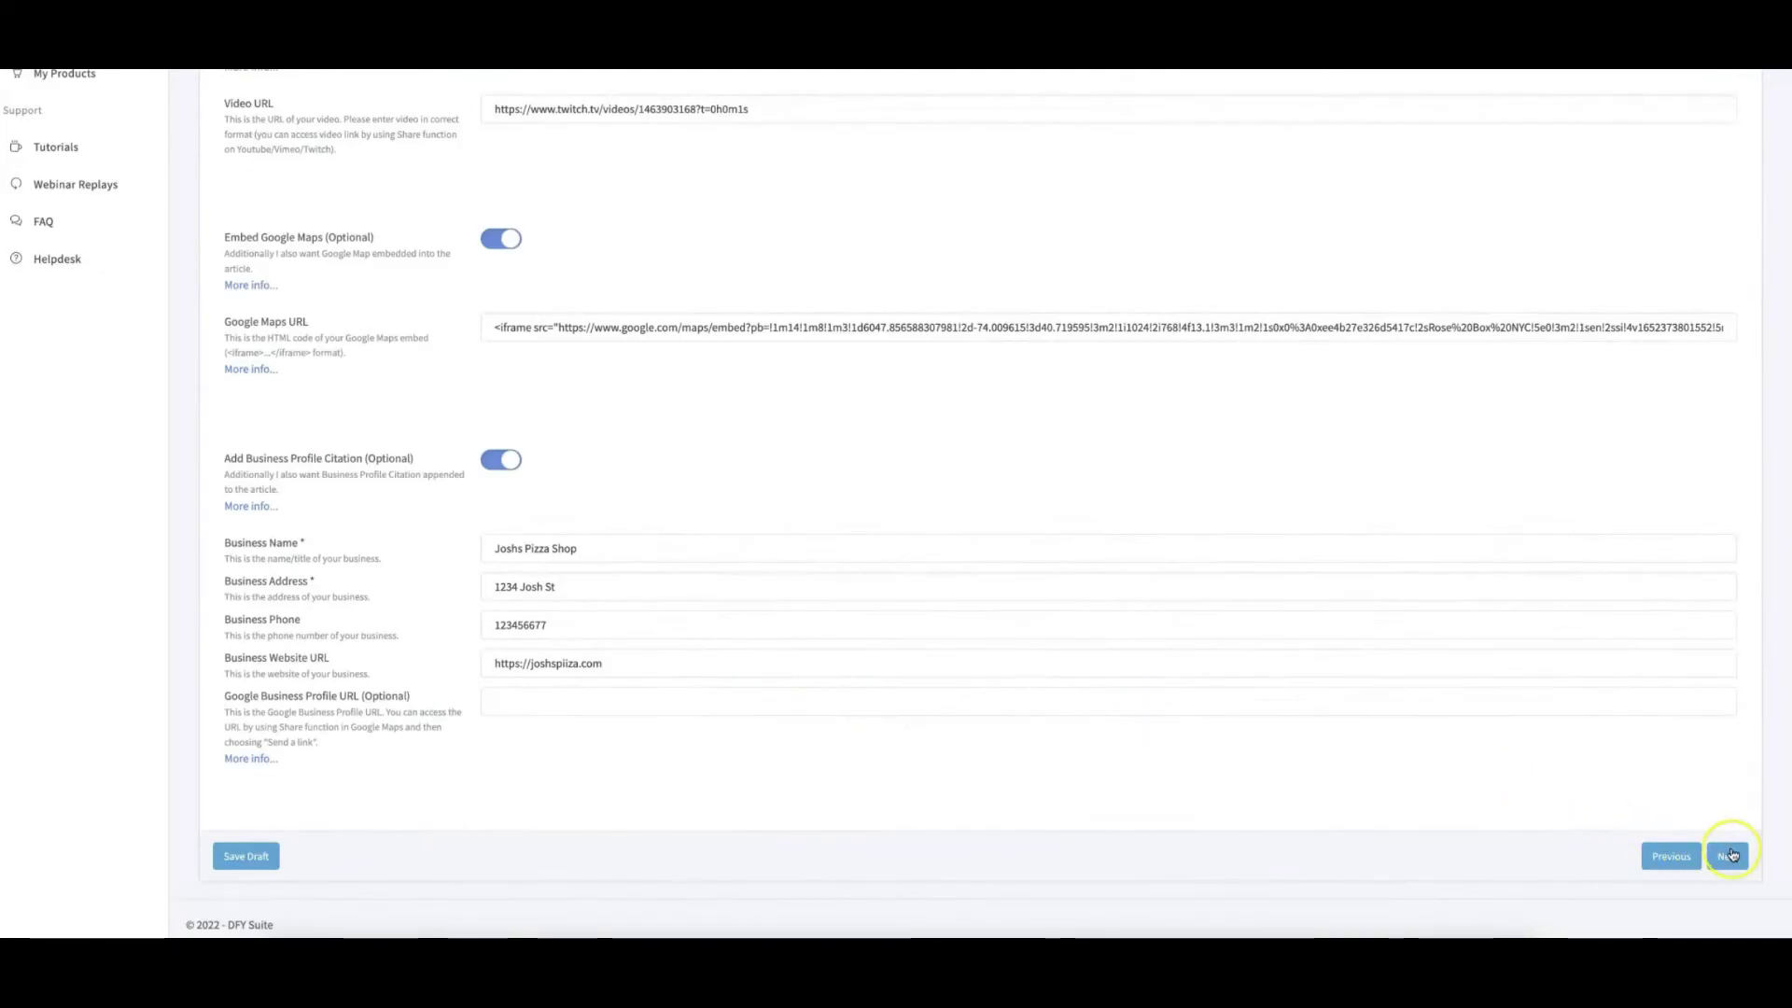
{"action": "left_click", "coordinate": [1728, 855]}
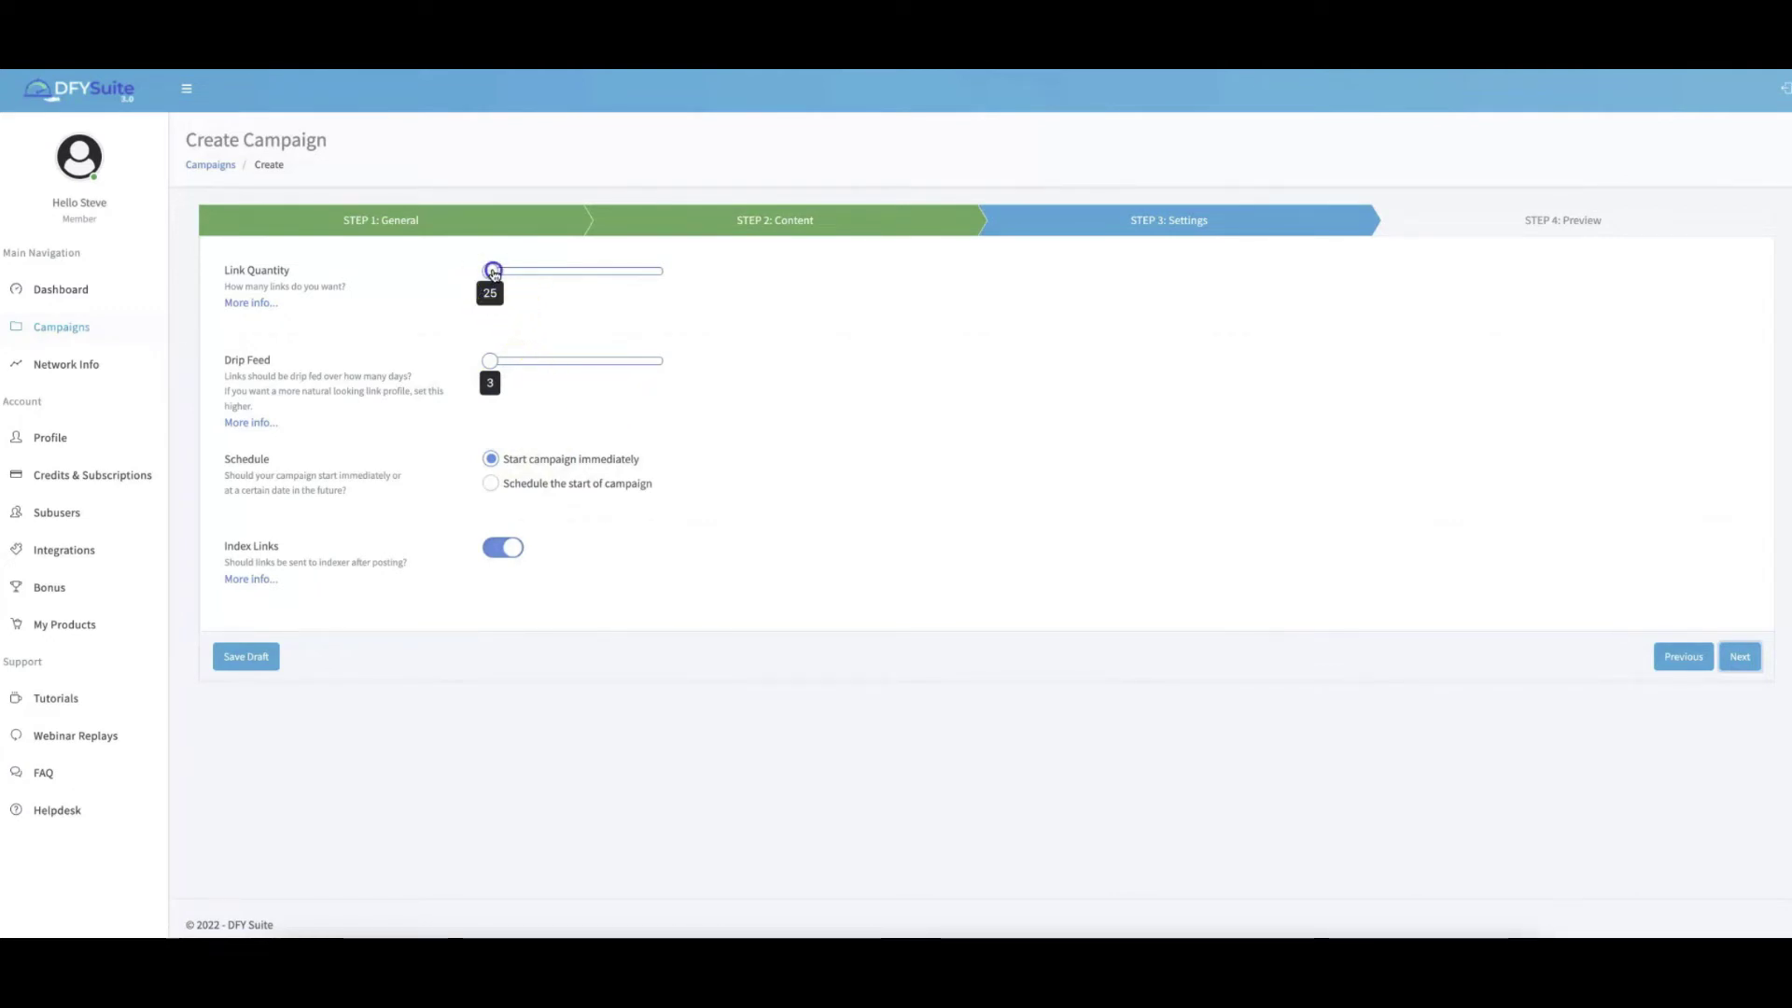
- Try link quantities of 400 and 500, and set the link quantity to 275
{"action": "left_click_drag", "start_coordinate": [493, 274], "coordinate": [627, 276]}
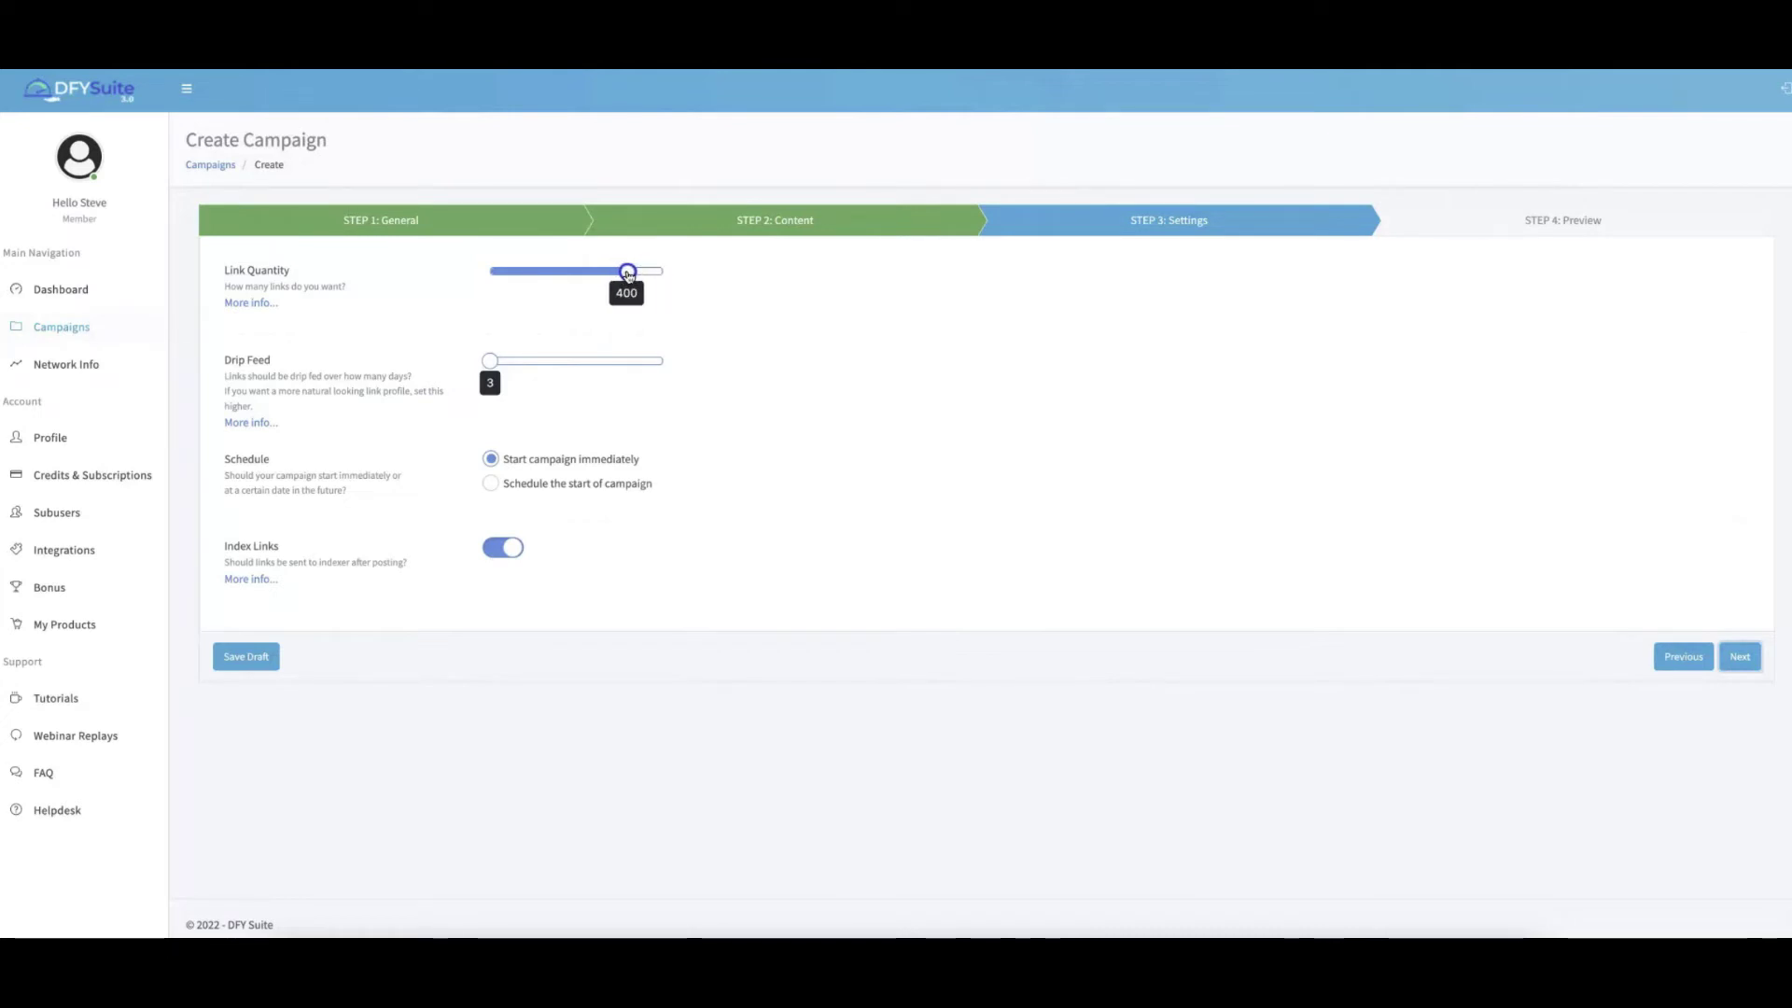
{"action": "left_click_drag", "start_coordinate": [625, 274], "coordinate": [579, 280]}
{"action": "left_click", "coordinate": [583, 271]}
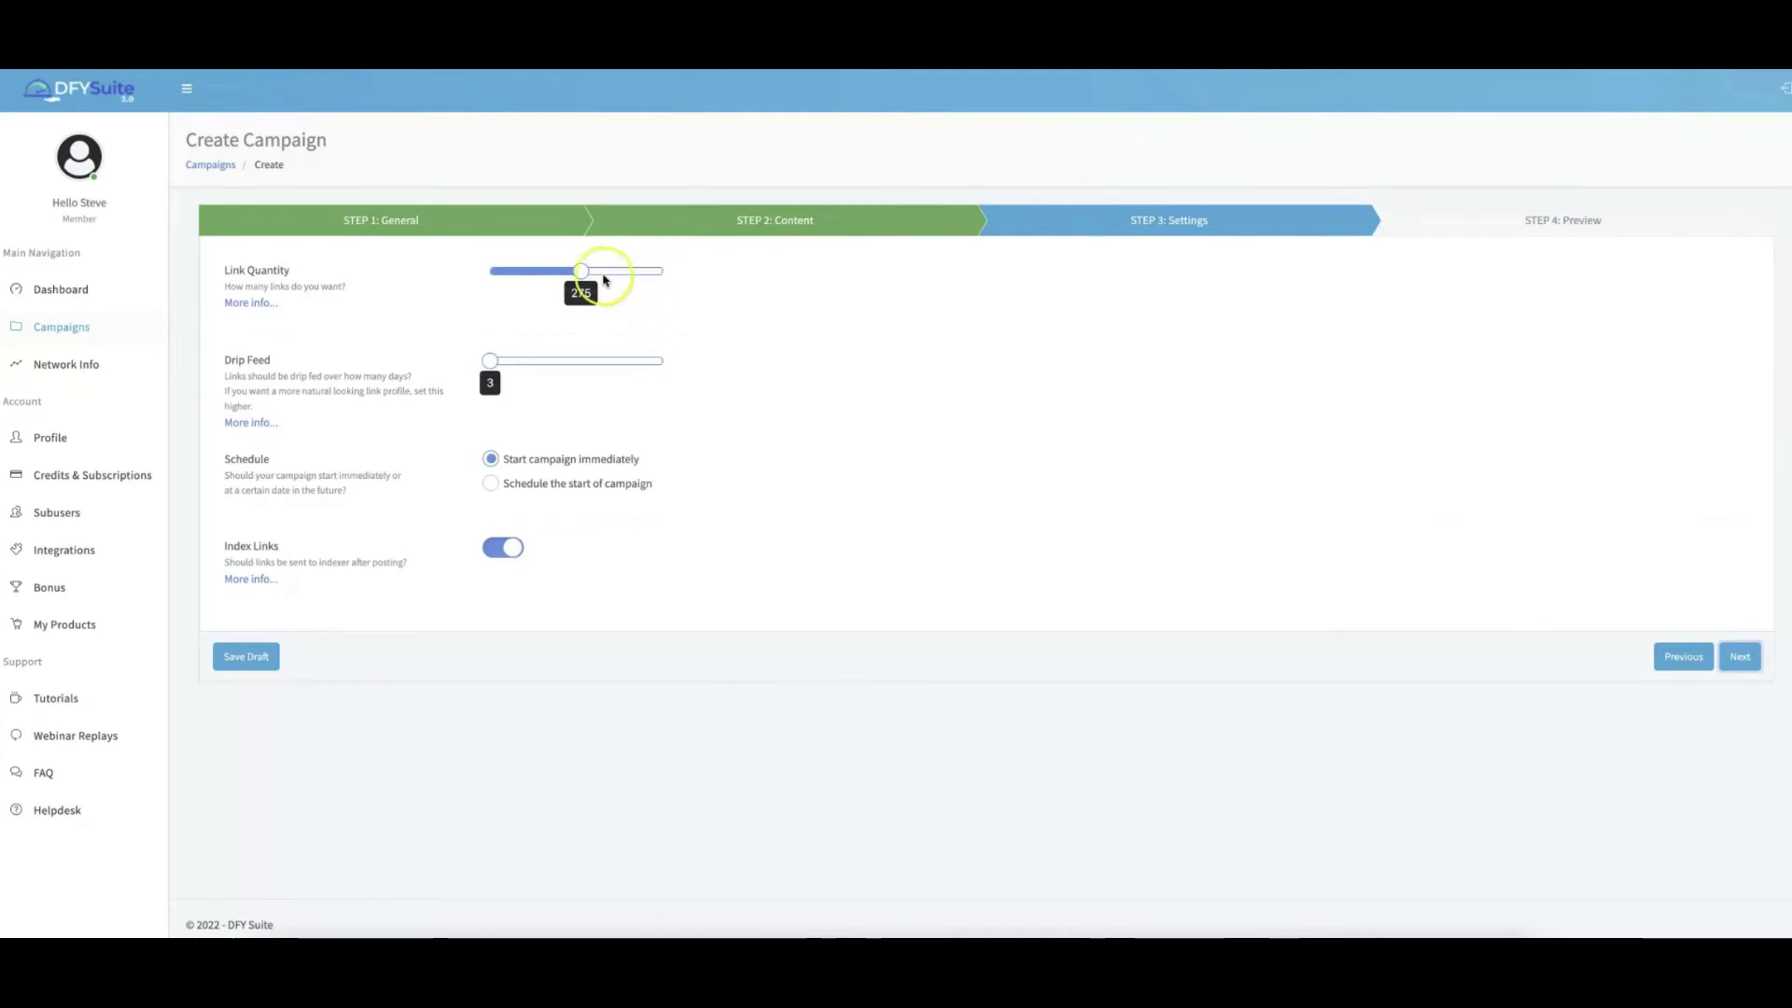
{"action": "left_click_drag", "start_coordinate": [581, 271], "coordinate": [667, 272]}
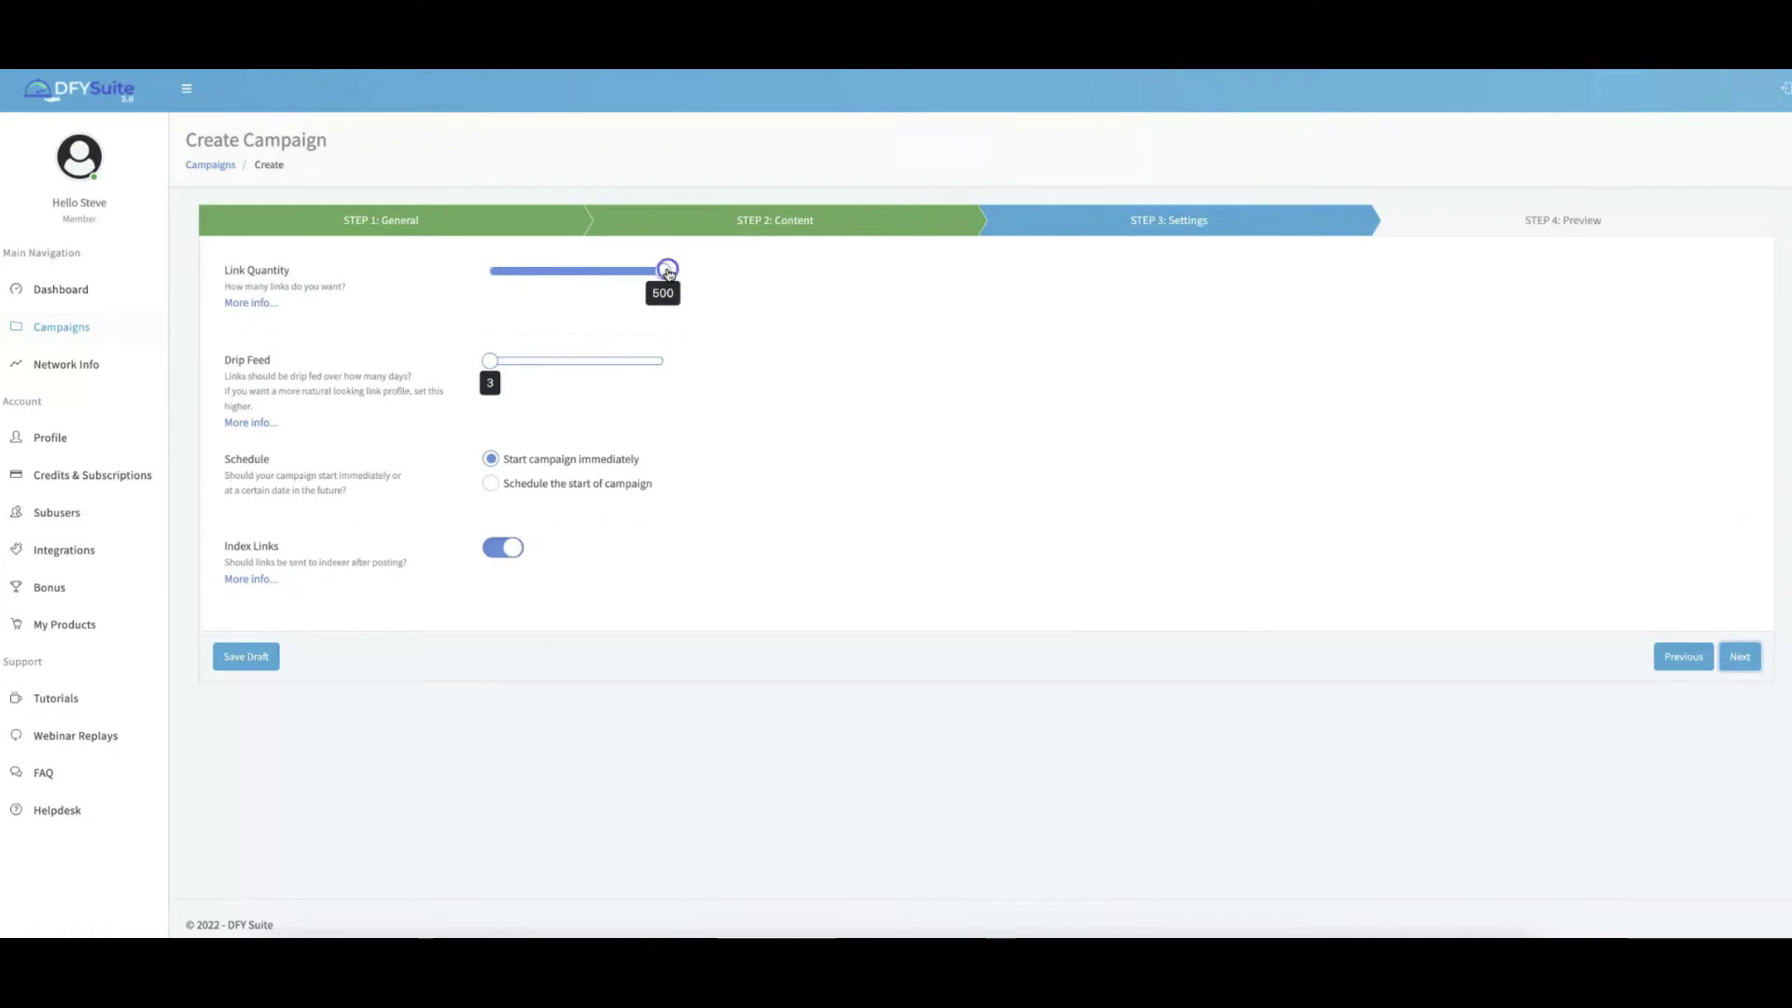
{"action": "left_click", "coordinate": [712, 267]}
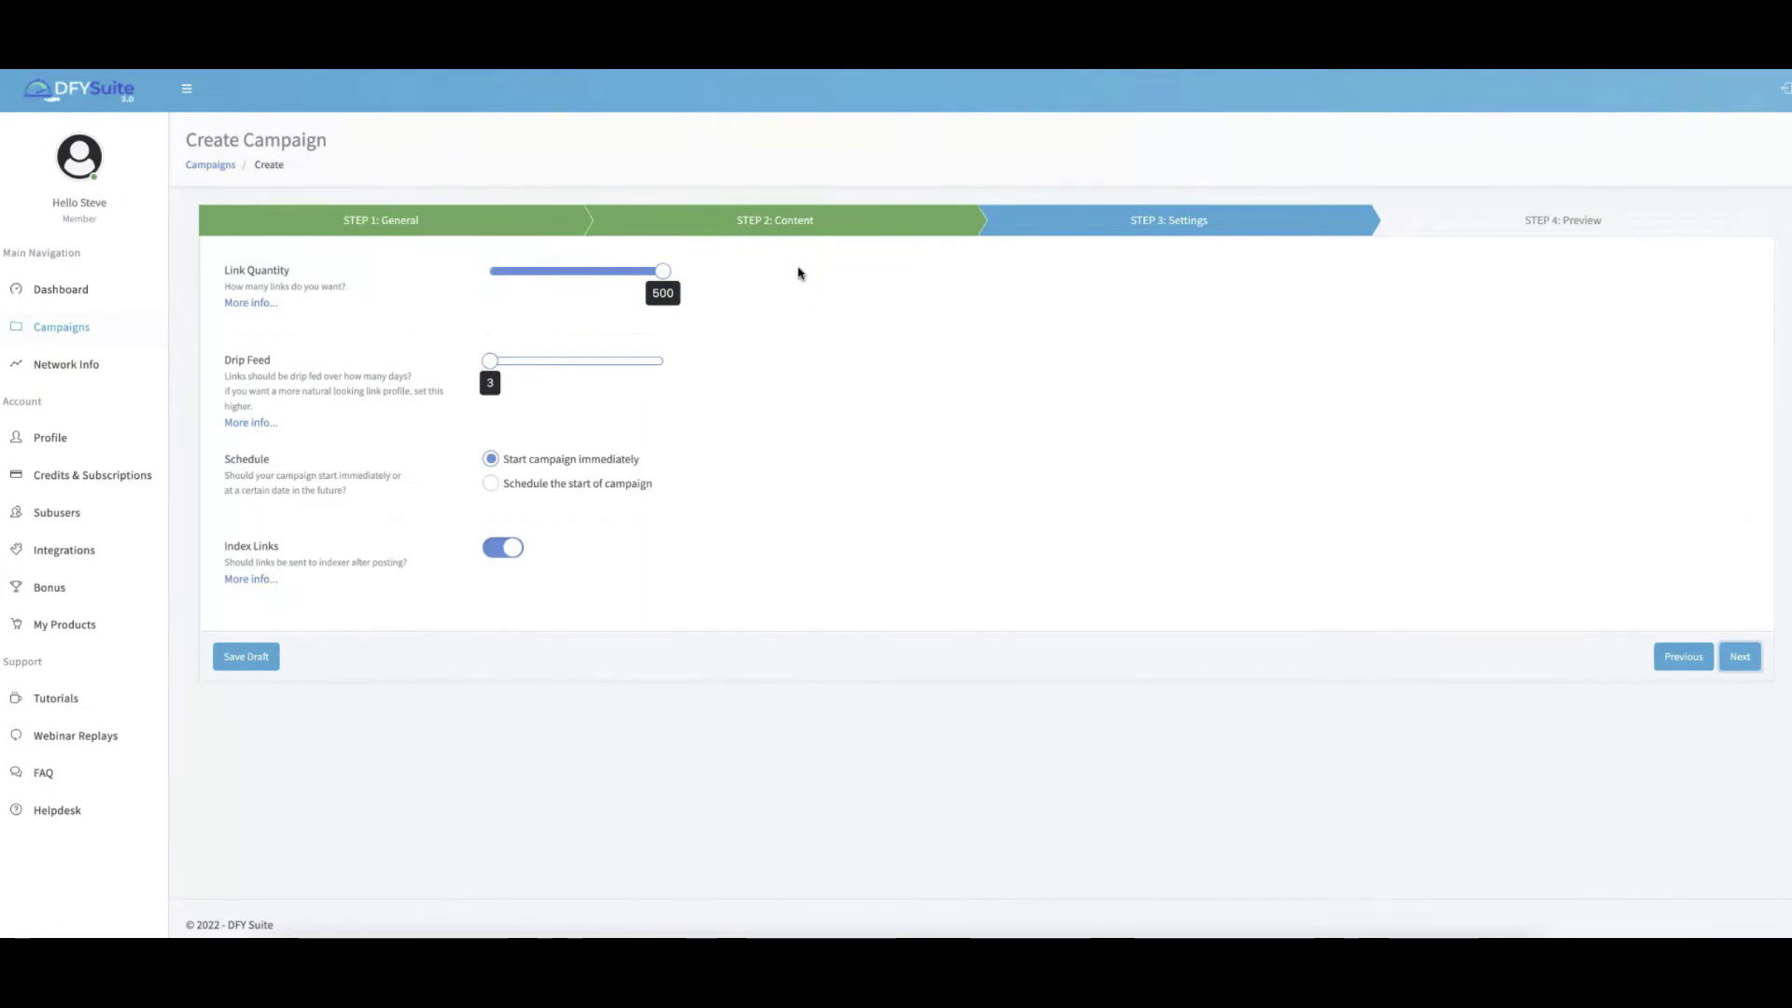
{"action": "left_click_drag", "start_coordinate": [659, 272], "coordinate": [582, 273]}
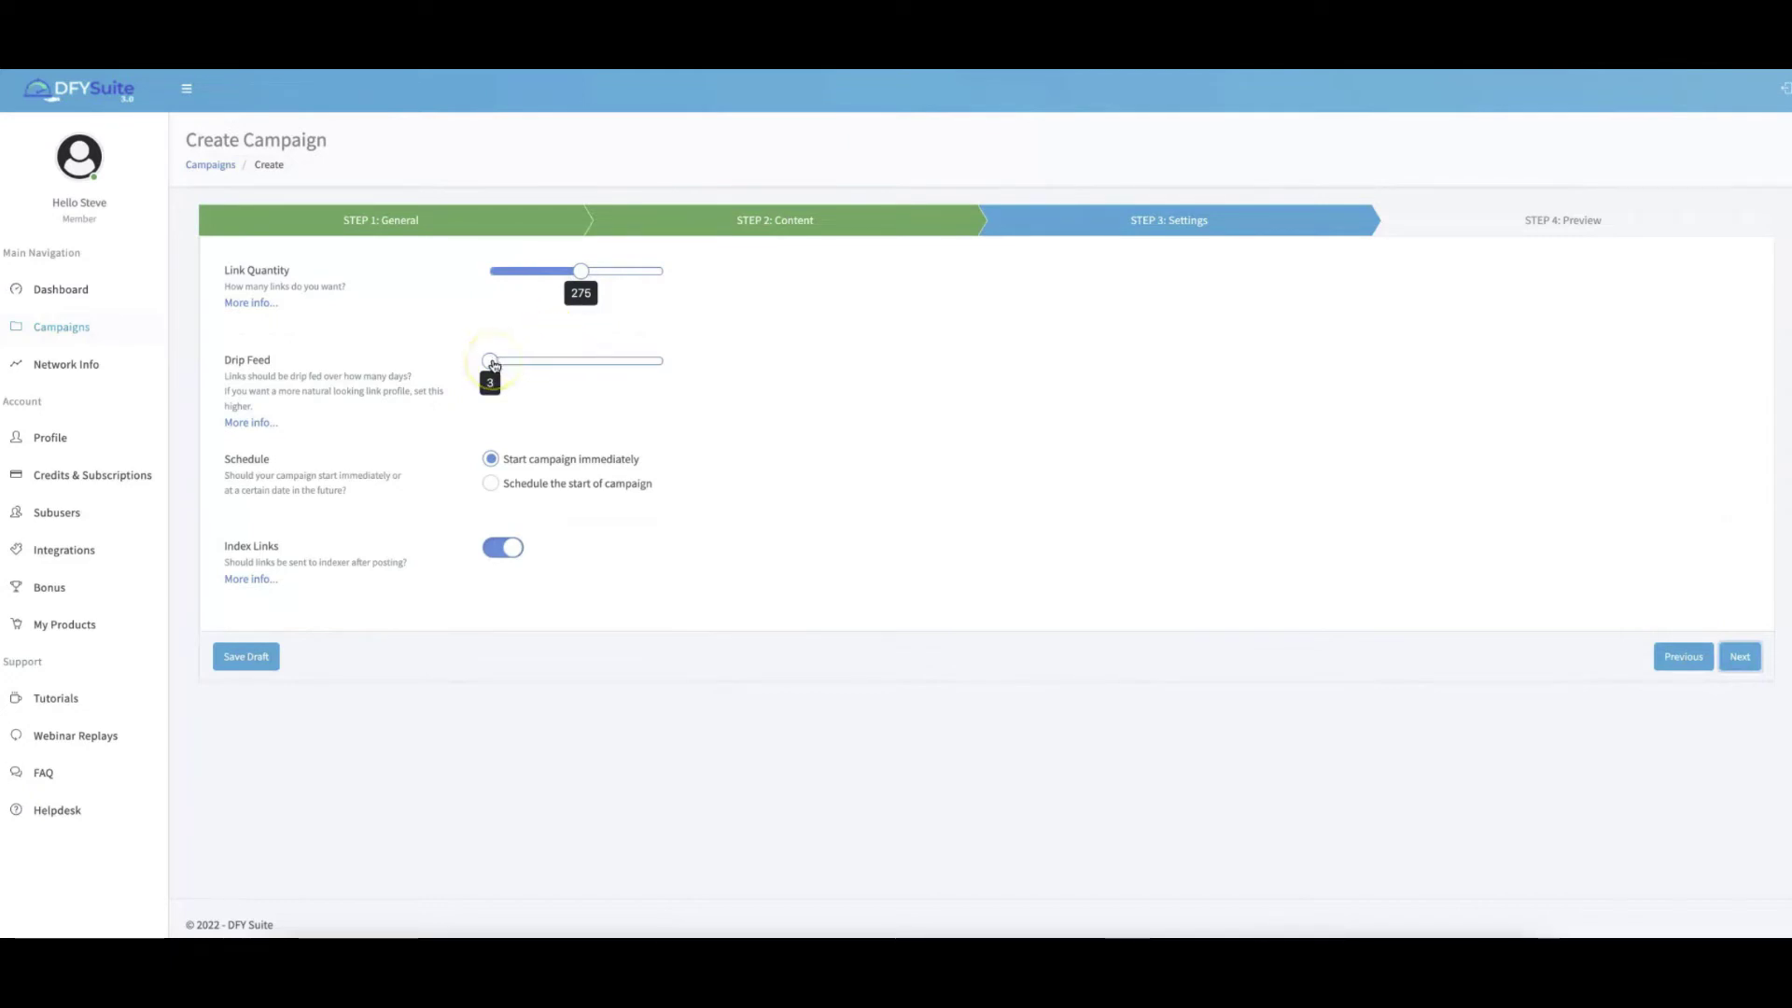
- Try drip feed durations of 90 and 32 days, and set the drip feed to 48 days
{"action": "left_click_drag", "start_coordinate": [493, 362], "coordinate": [657, 362]}
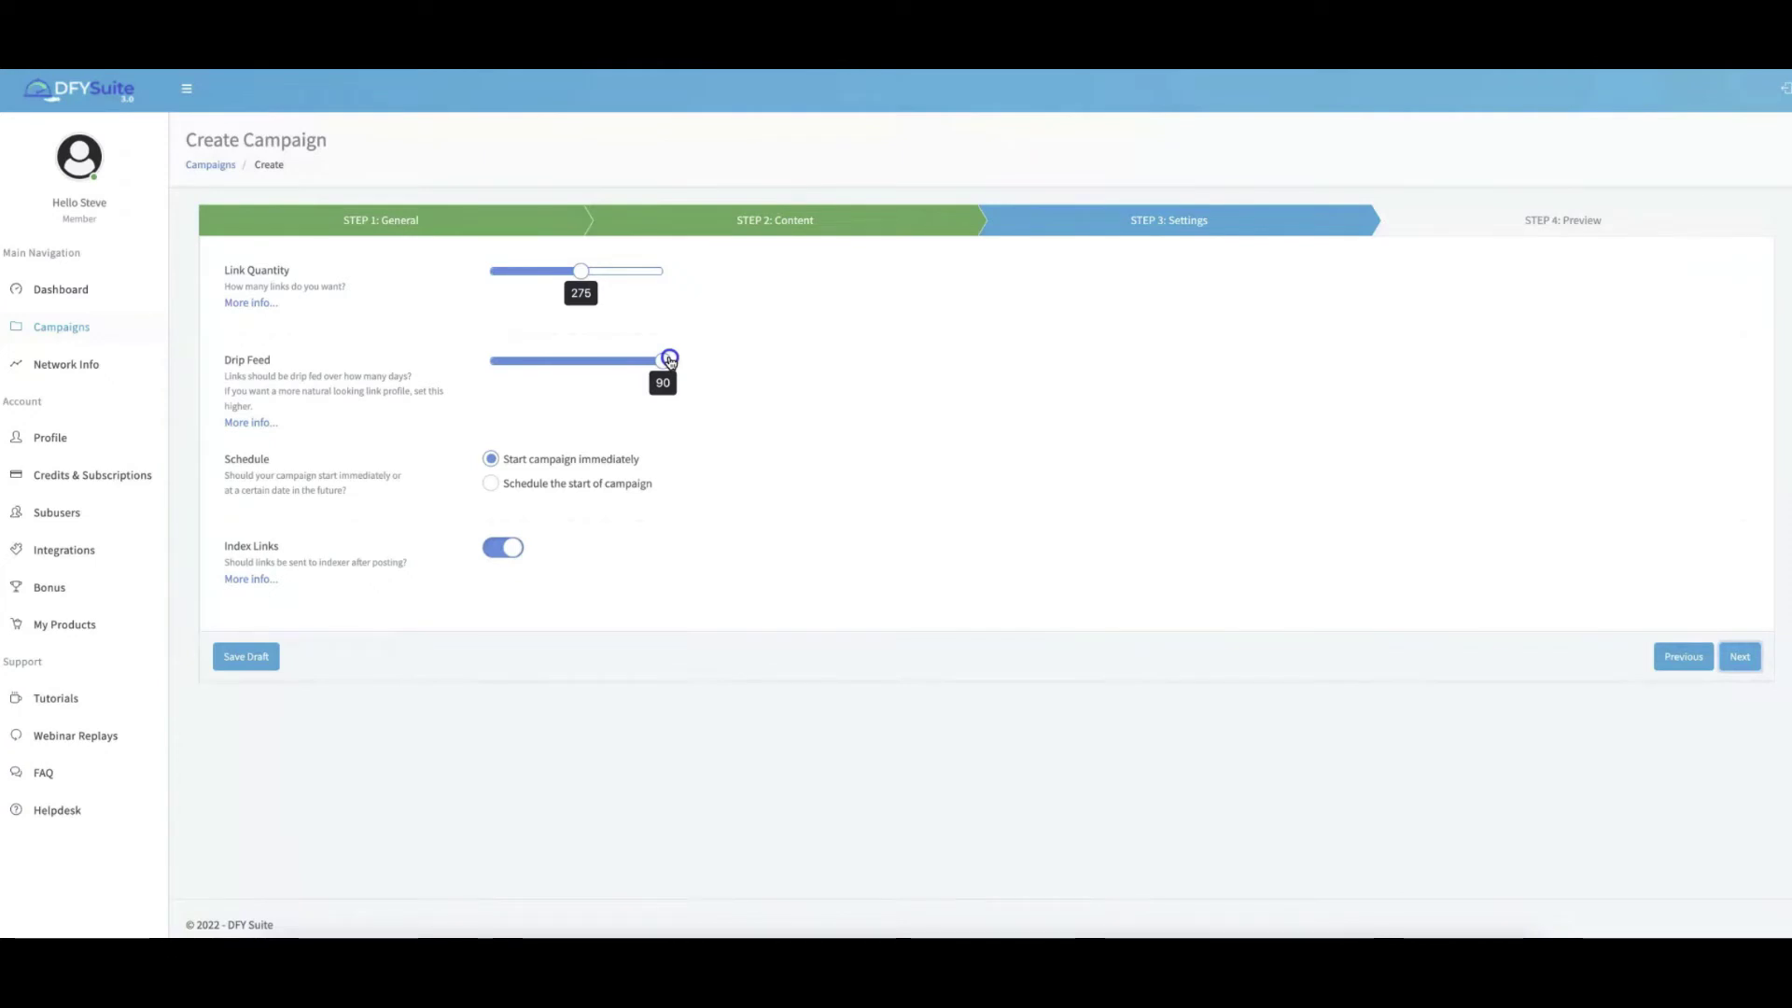
{"action": "left_click_drag", "start_coordinate": [669, 362], "coordinate": [564, 360]}
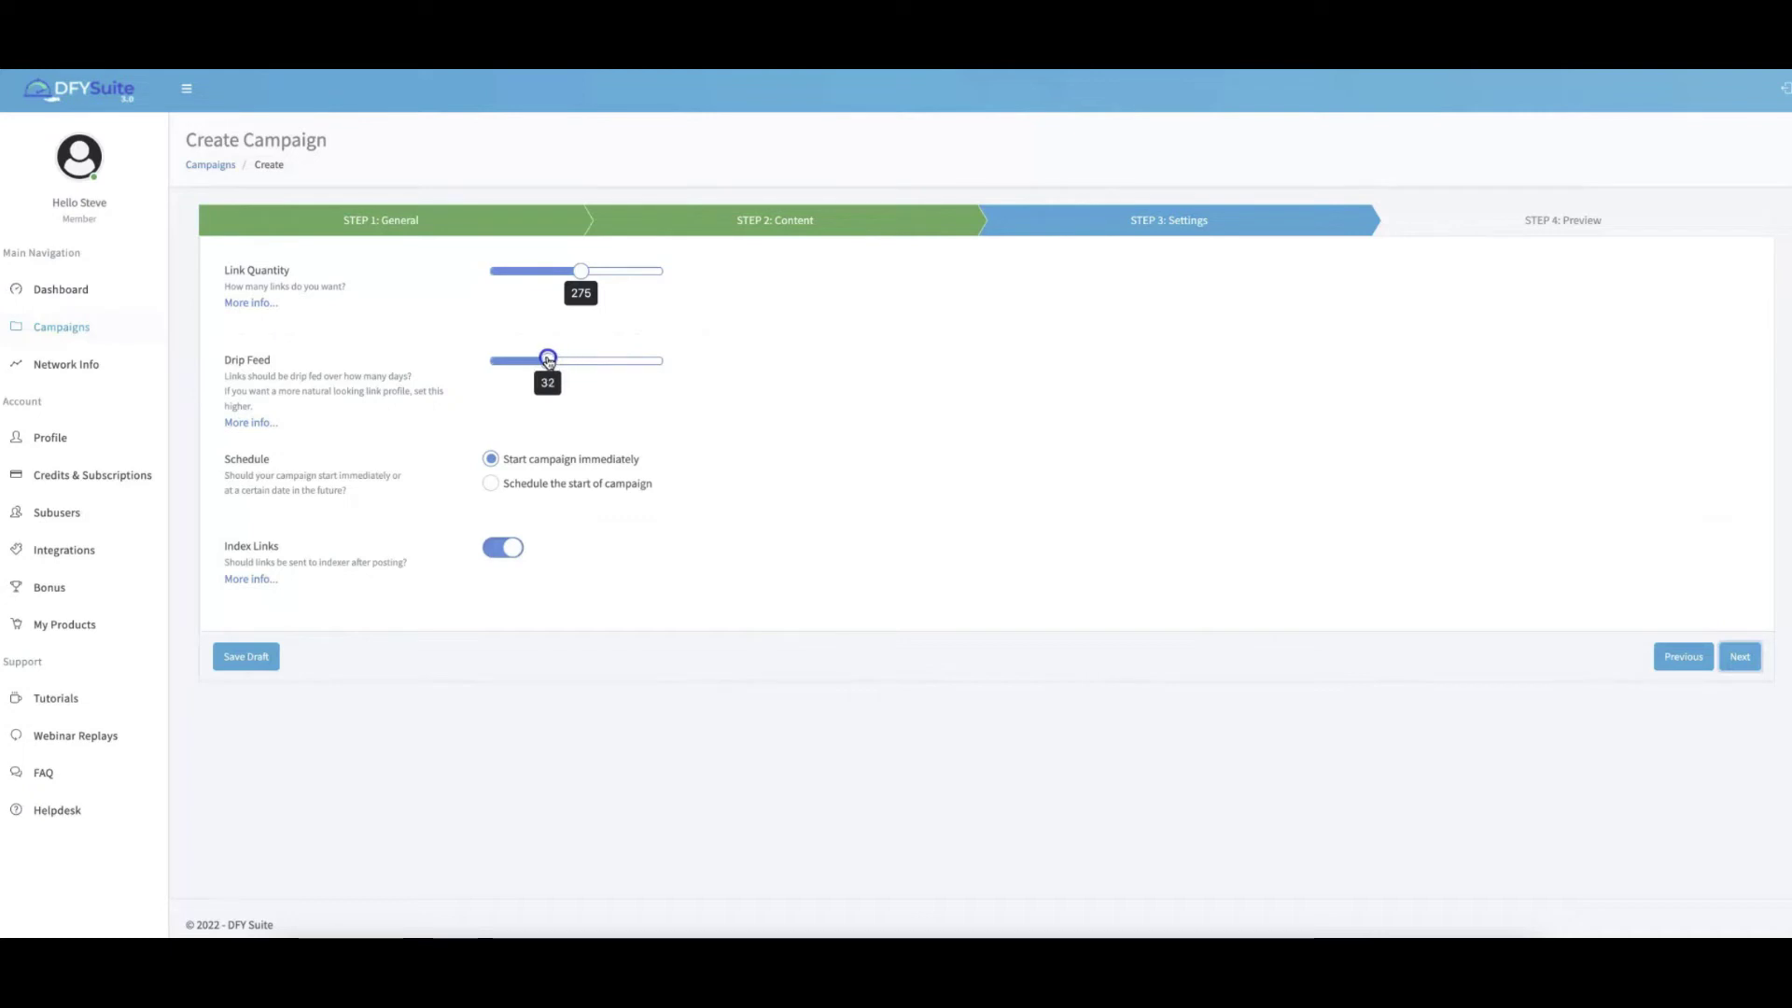
{"action": "left_click_drag", "start_coordinate": [548, 362], "coordinate": [658, 360]}
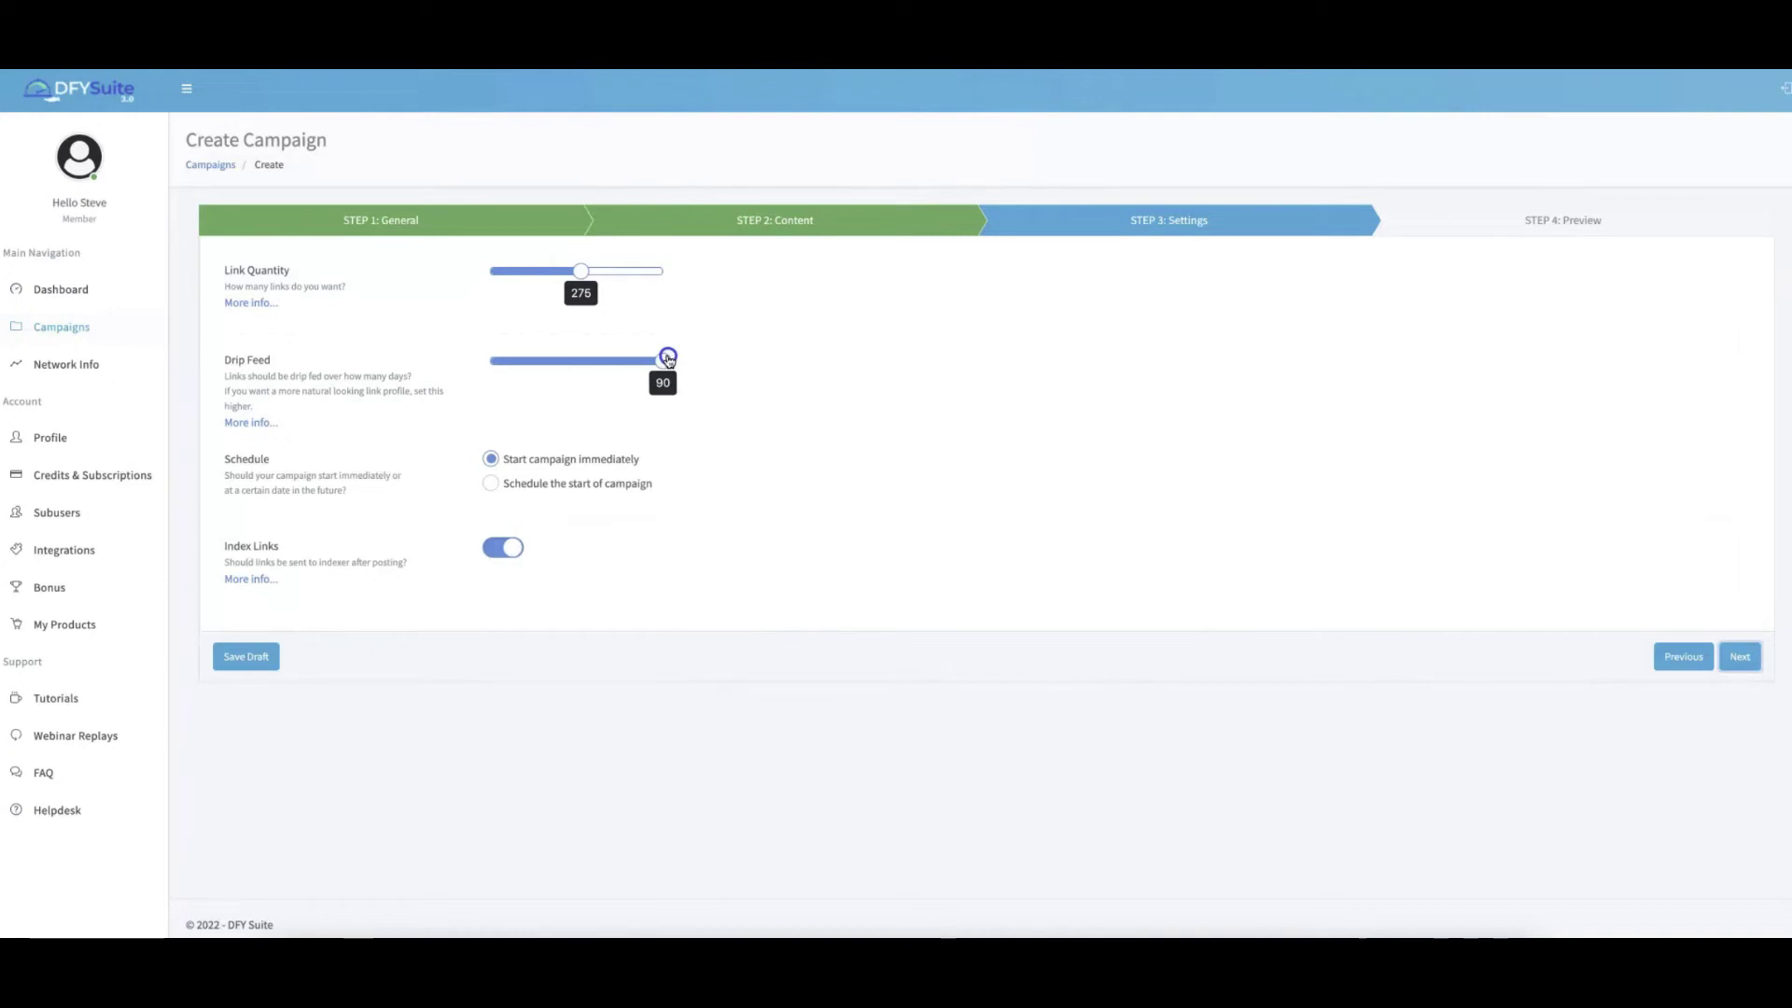
{"action": "left_click_drag", "start_coordinate": [668, 359], "coordinate": [580, 360]}
{"action": "left_click", "coordinate": [504, 423]}
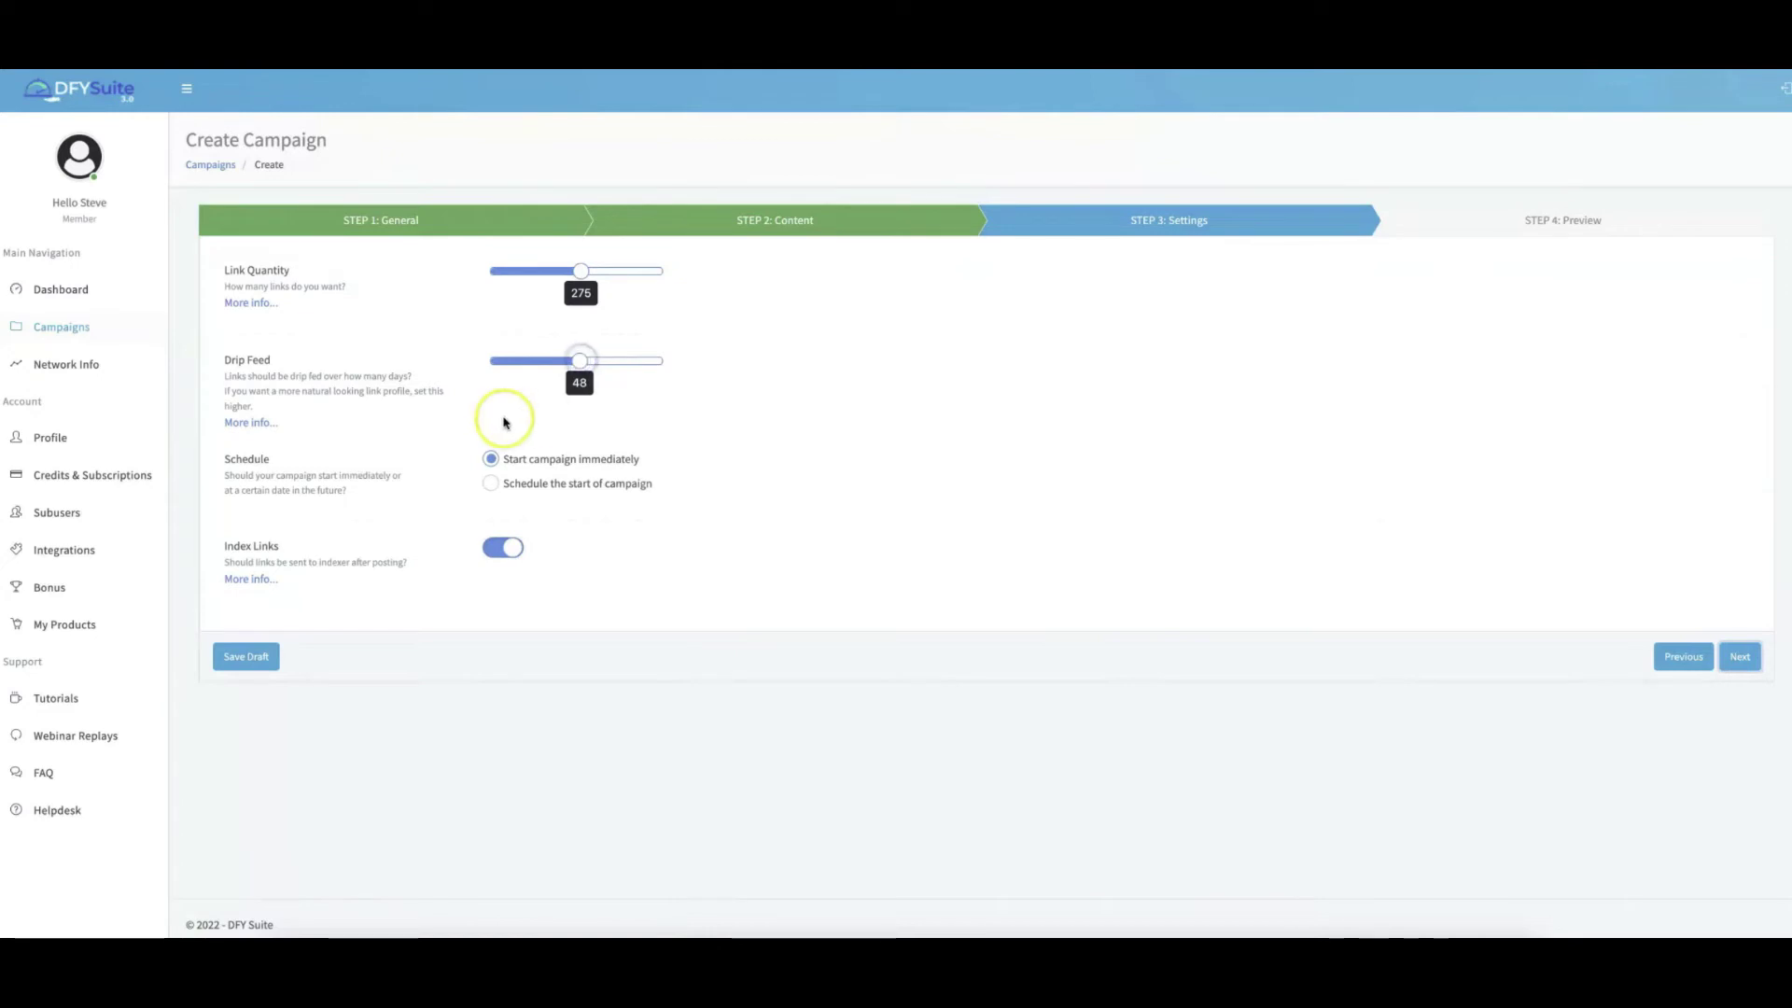
- Schedule the start of the campaign with May 13, 2022 as the start date, browsing the calendar ahead to June 2022
{"action": "left_click", "coordinate": [504, 487]}
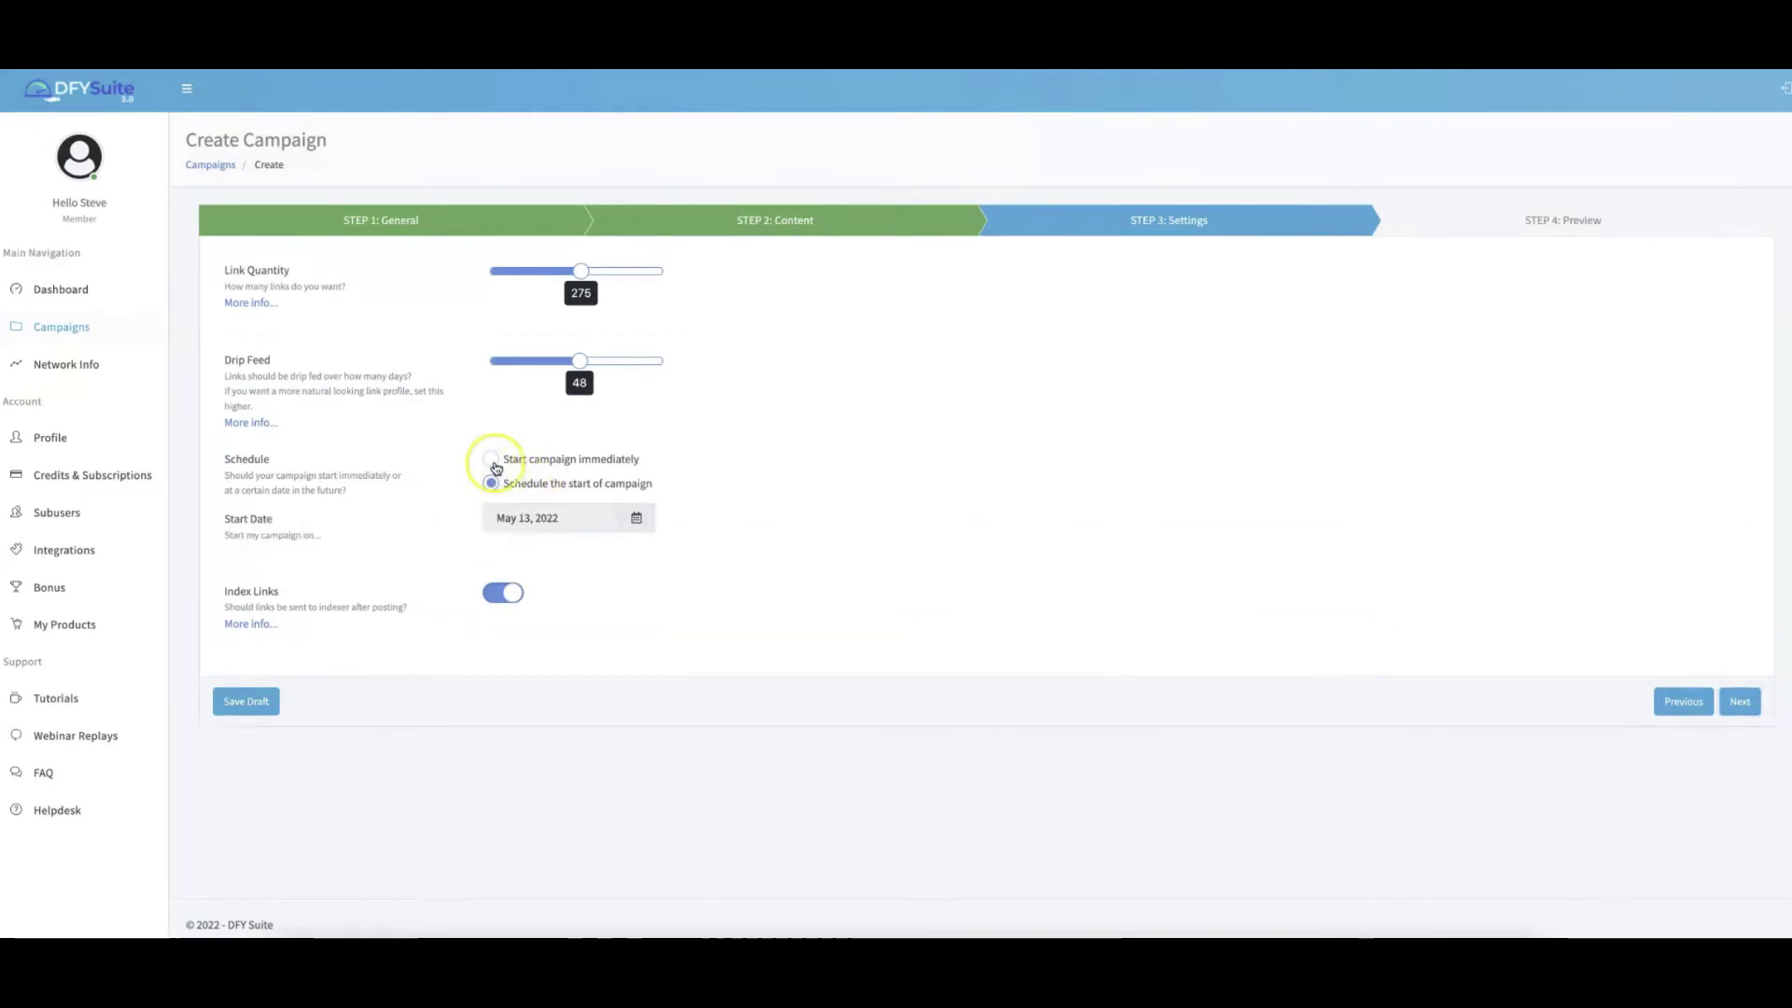
{"action": "left_click", "coordinate": [492, 459]}
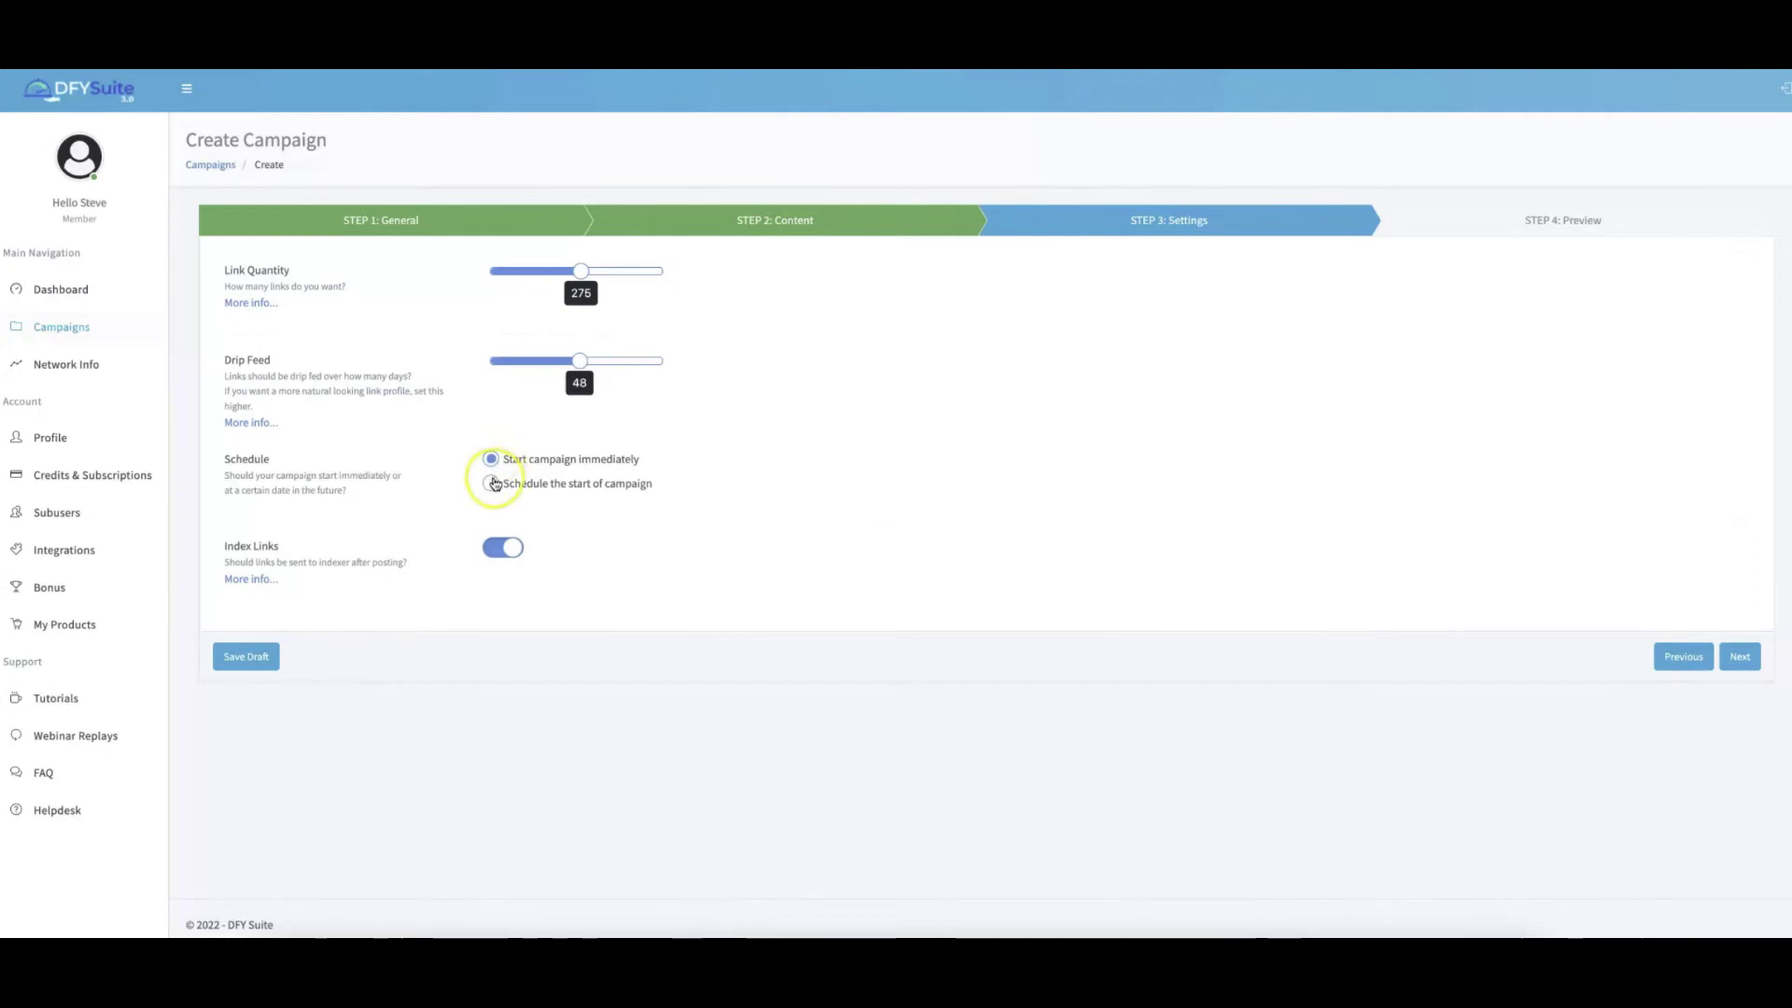
{"action": "left_click", "coordinate": [494, 481]}
{"action": "left_click", "coordinate": [594, 516]}
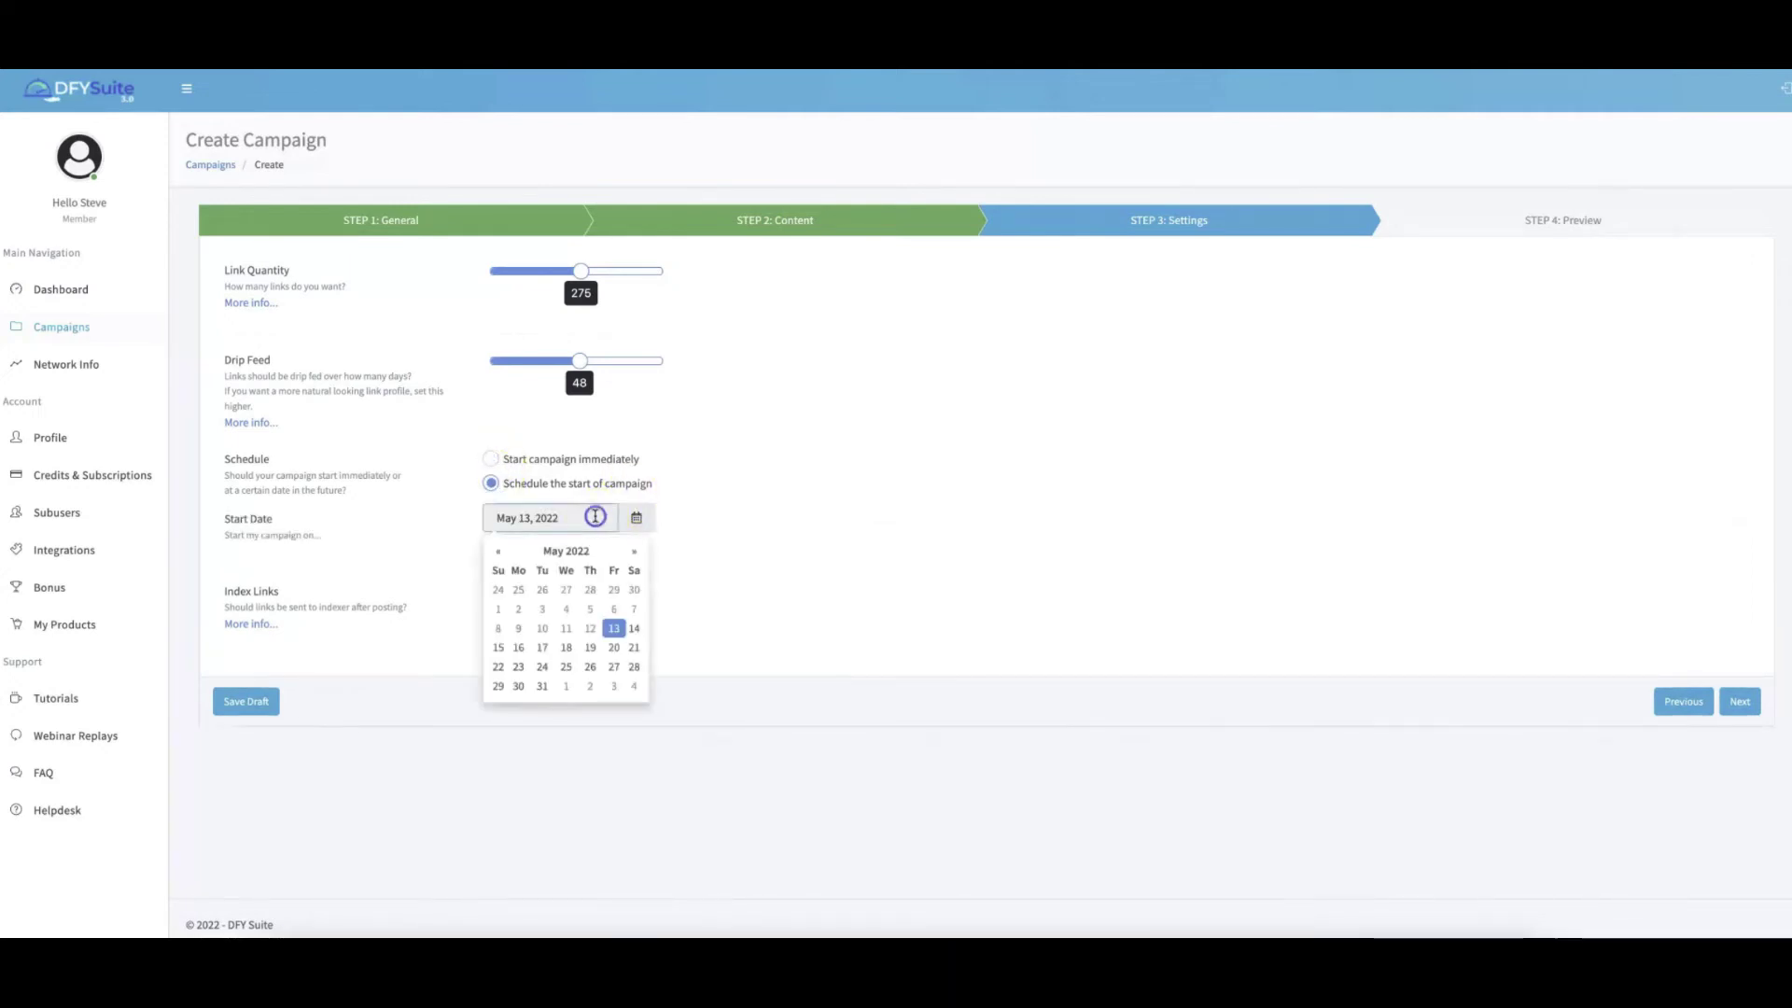
{"action": "left_click", "coordinate": [634, 551]}
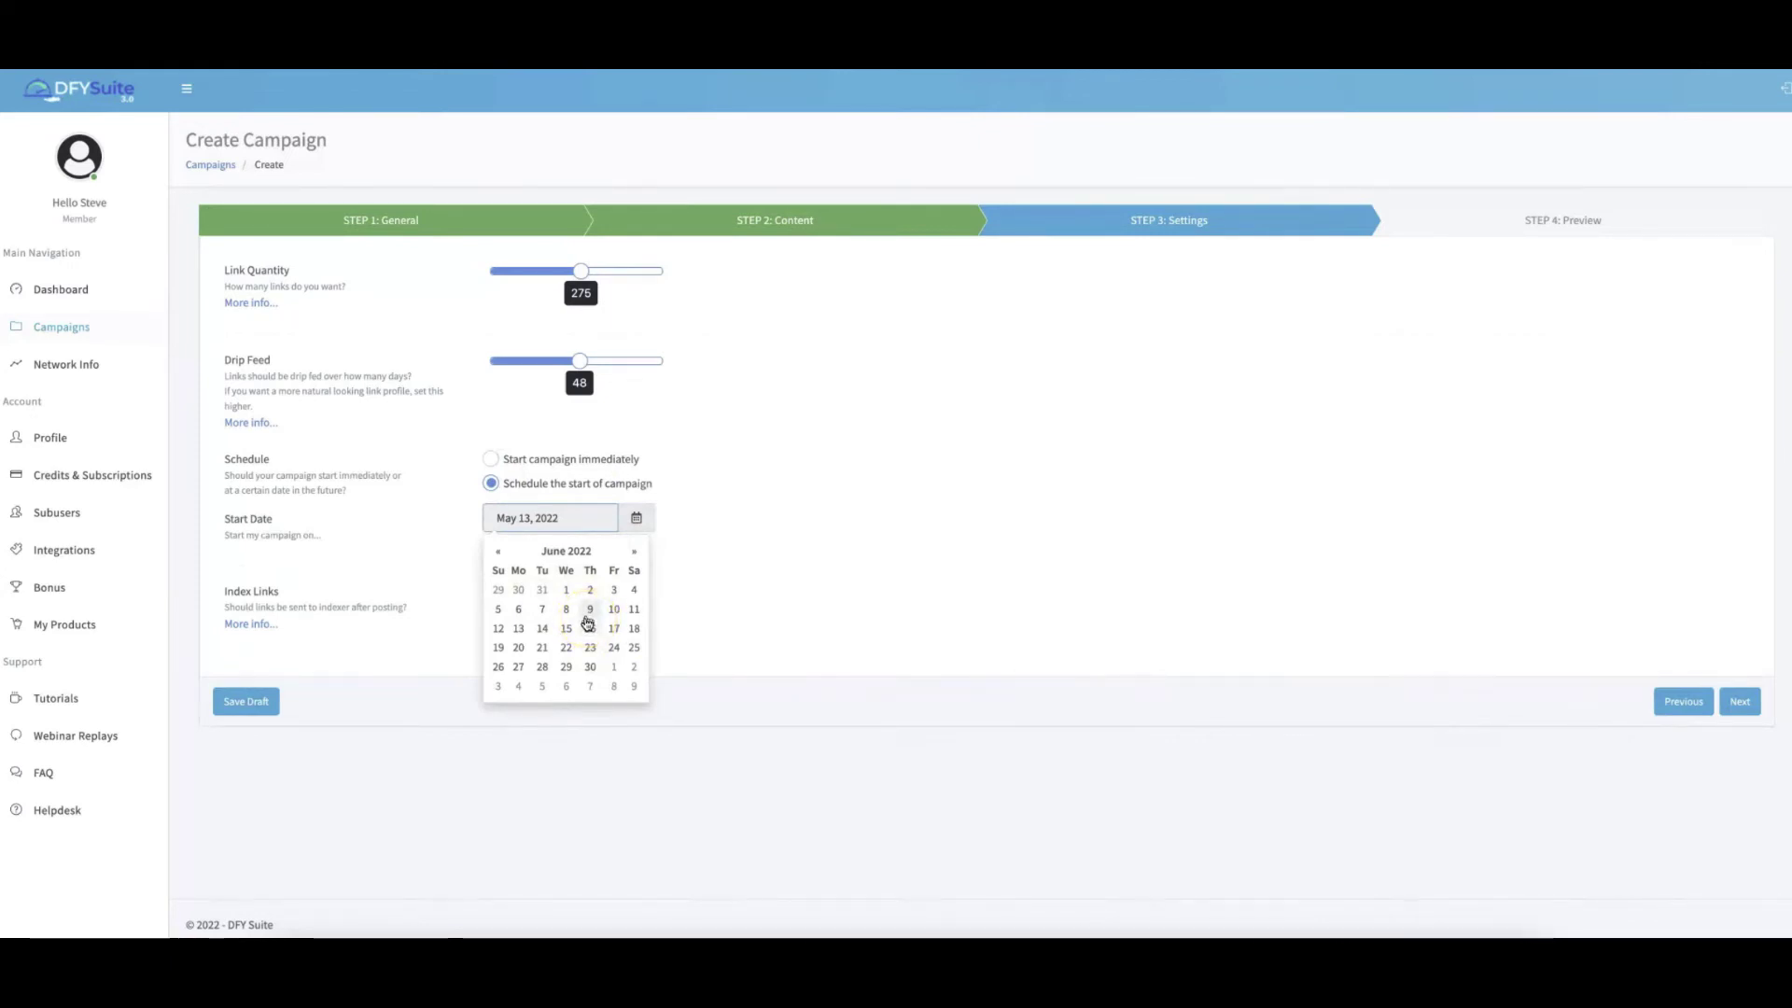
{"action": "left_click", "coordinate": [760, 512]}
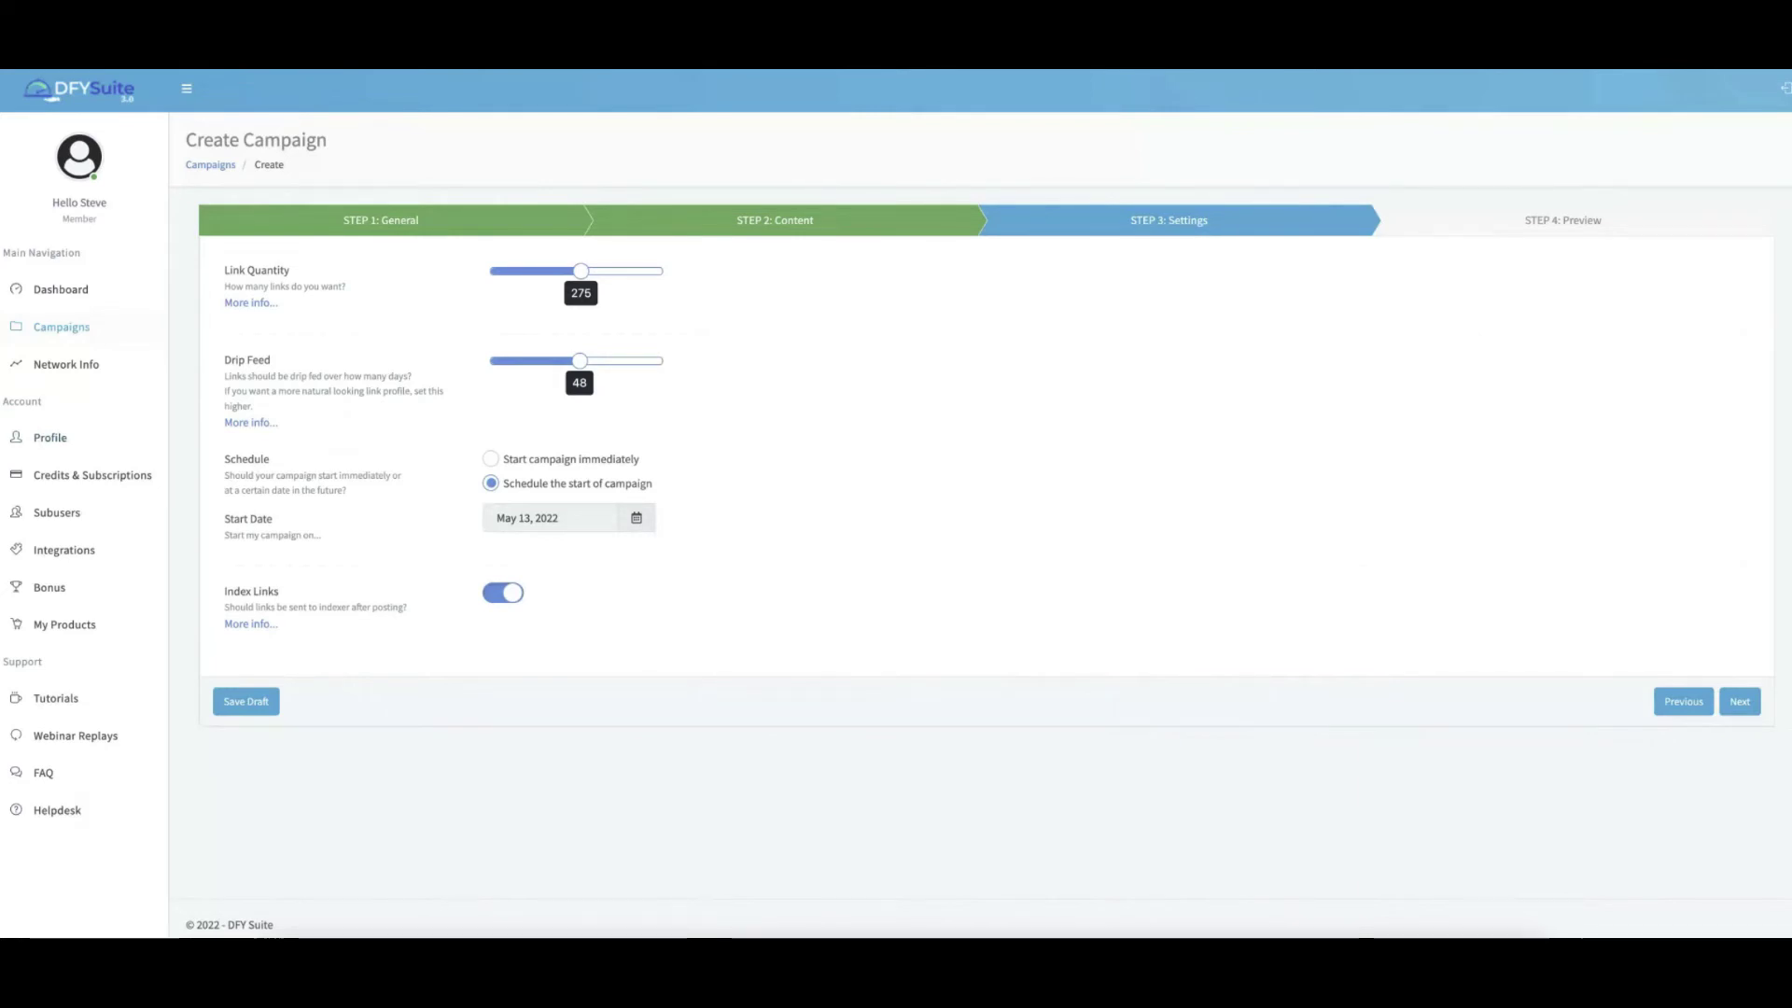
- Proceed to the campaign's Preview step and review the summary of content, business details and link settings
{"action": "left_click", "coordinate": [1739, 701]}
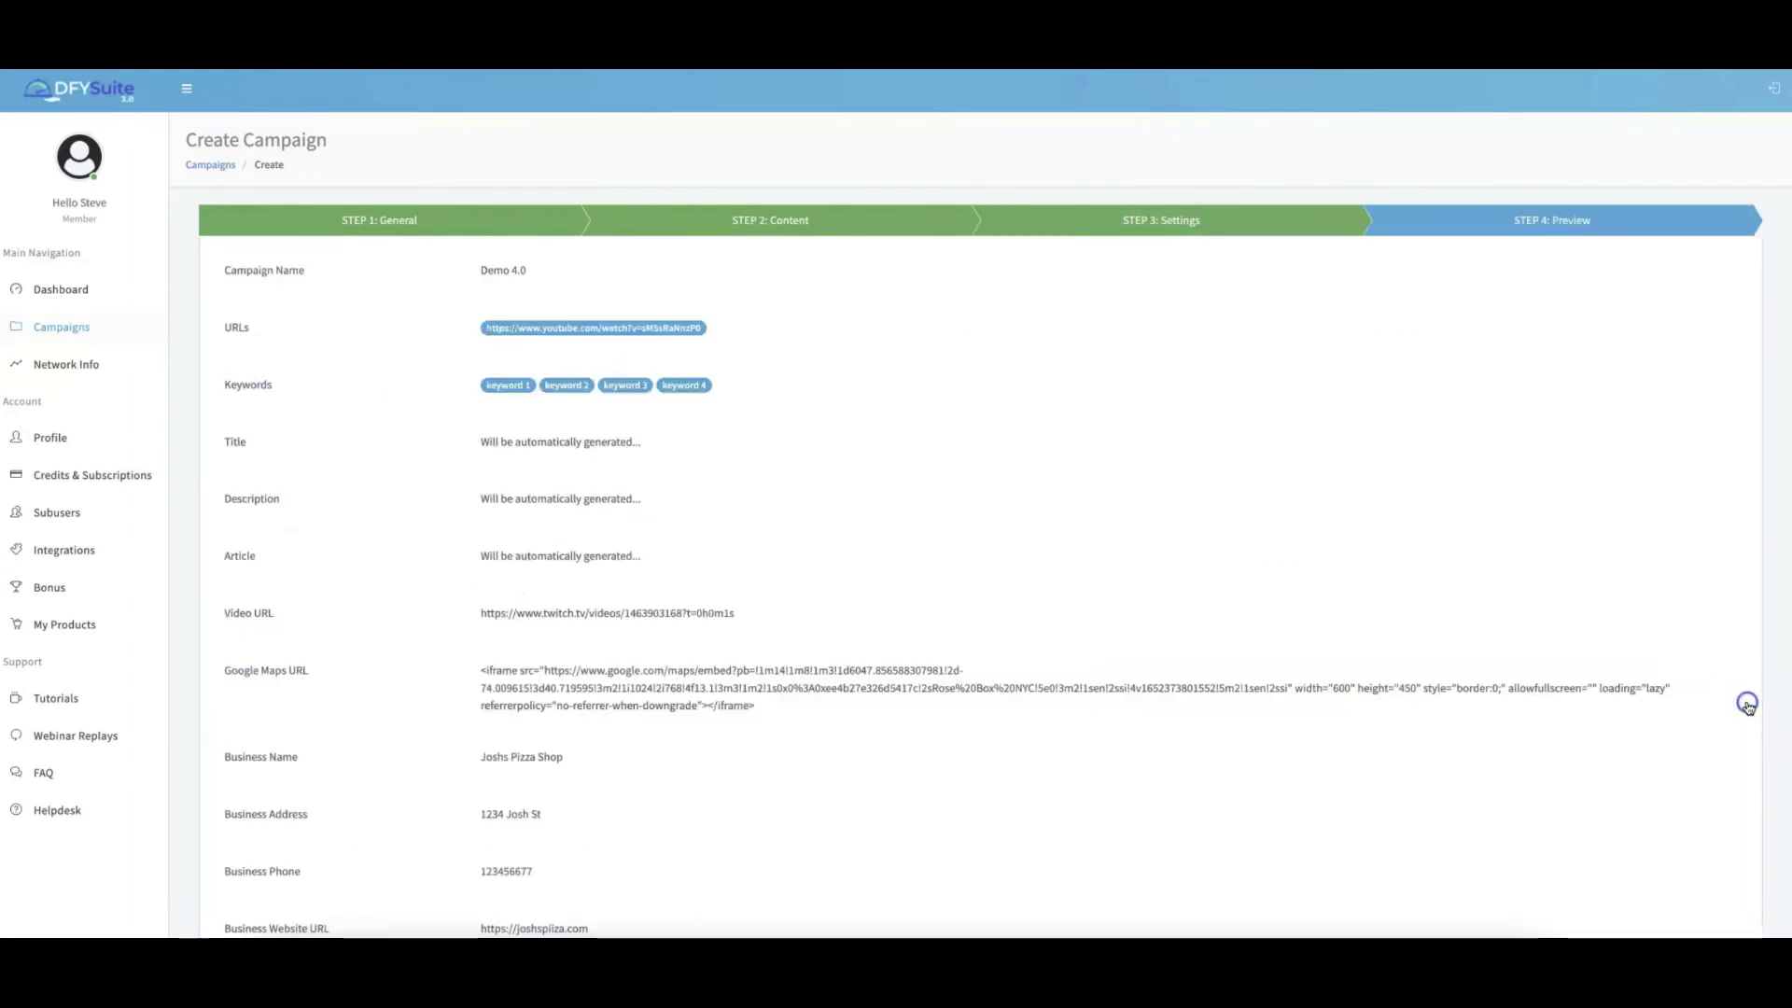
{"action": "scroll", "coordinate": [647, 420], "scroll_direction": "down", "scroll_amount": 1}
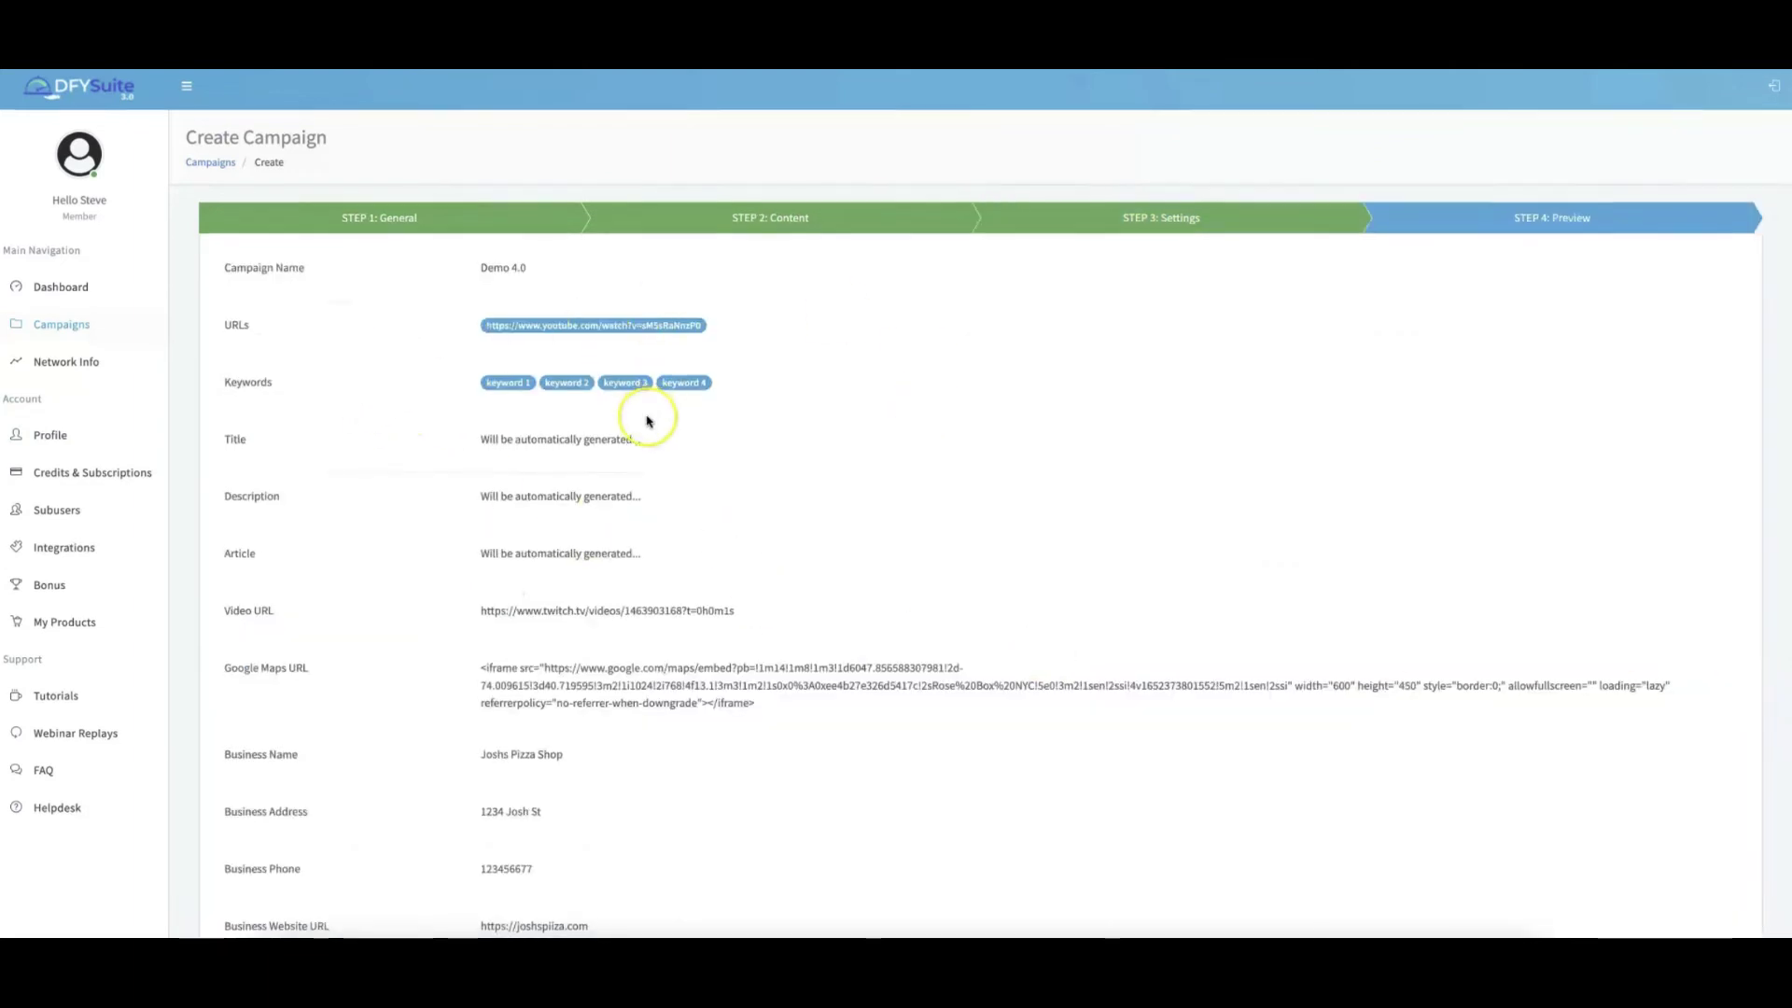
{"action": "scroll", "coordinate": [648, 420], "scroll_direction": "down", "scroll_amount": 3}
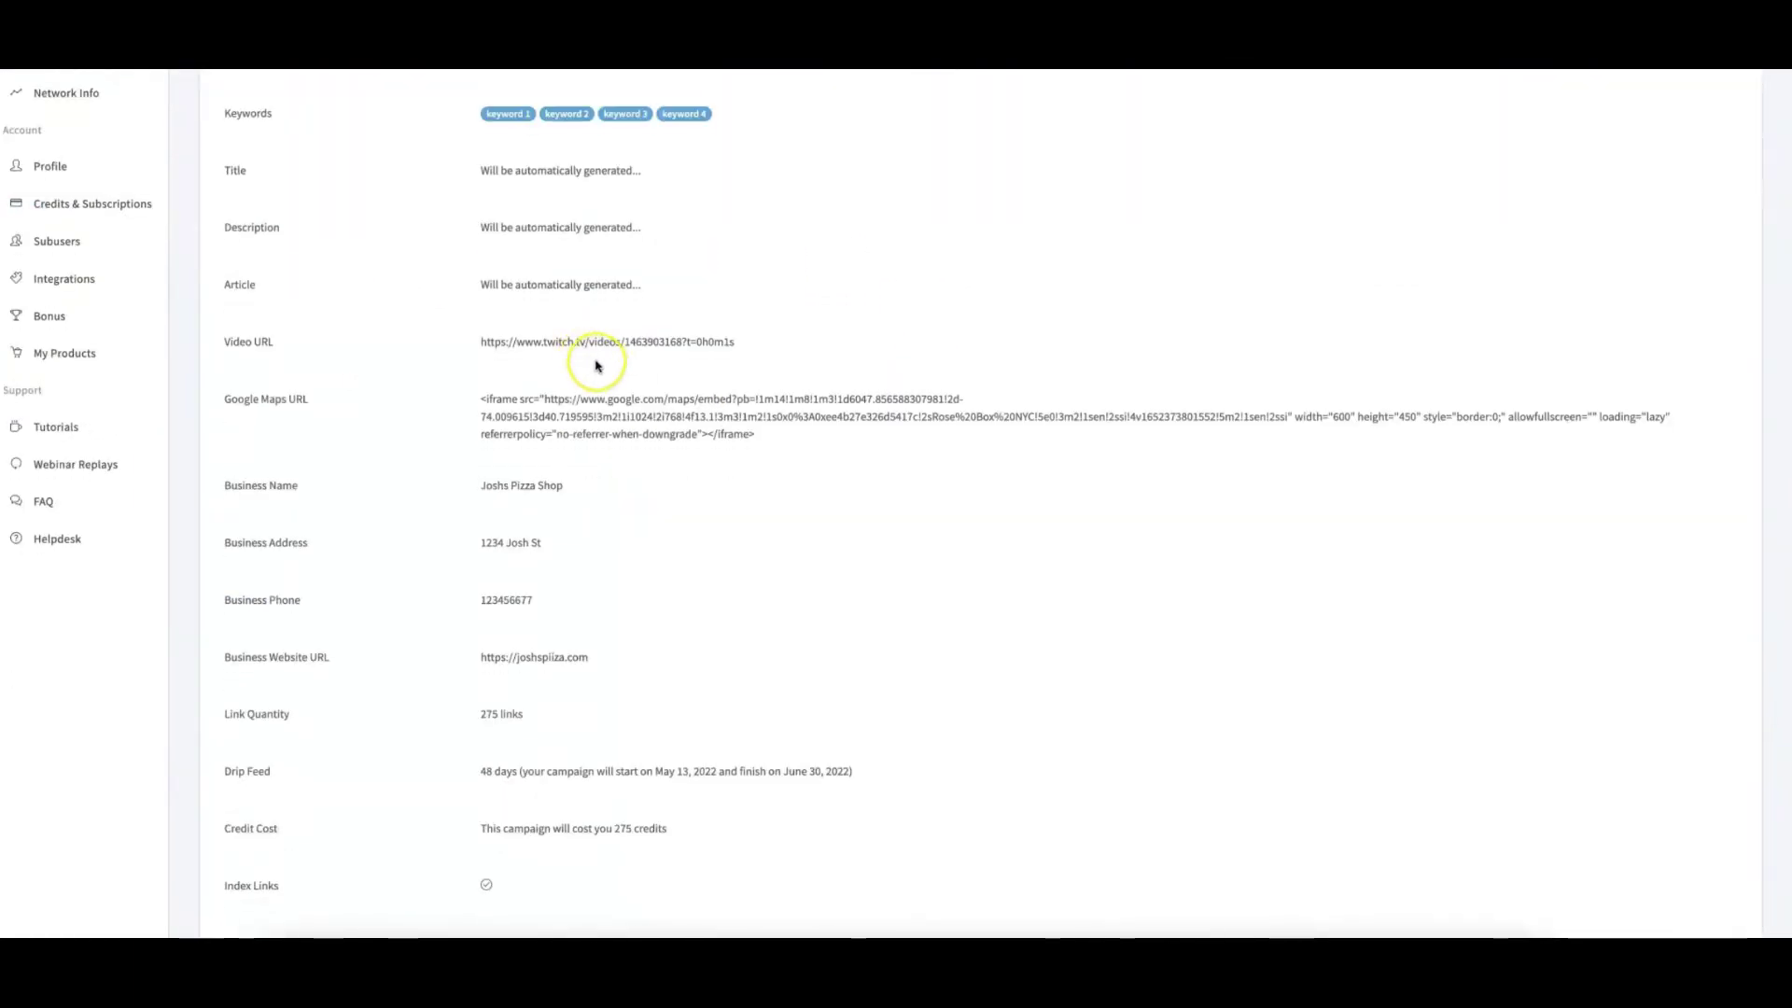
{"action": "scroll", "coordinate": [599, 364], "scroll_direction": "down", "scroll_amount": 2}
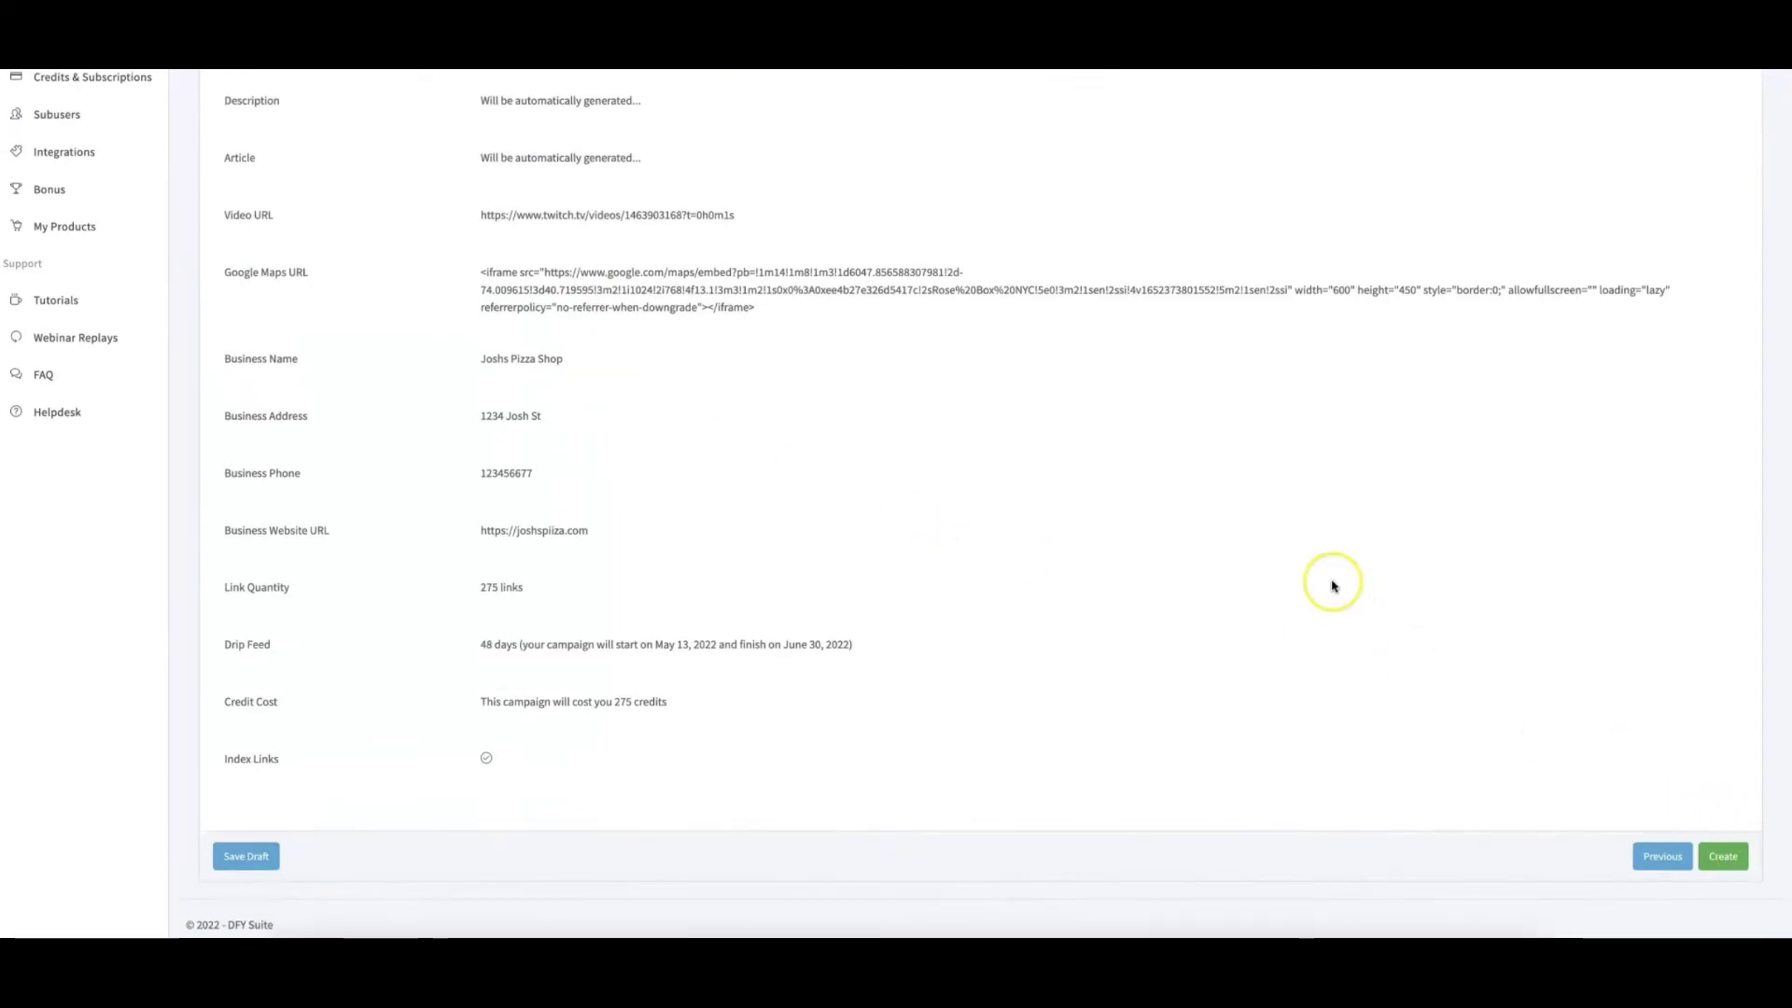
{"action": "scroll", "coordinate": [863, 503], "scroll_direction": "up", "scroll_amount": 2}
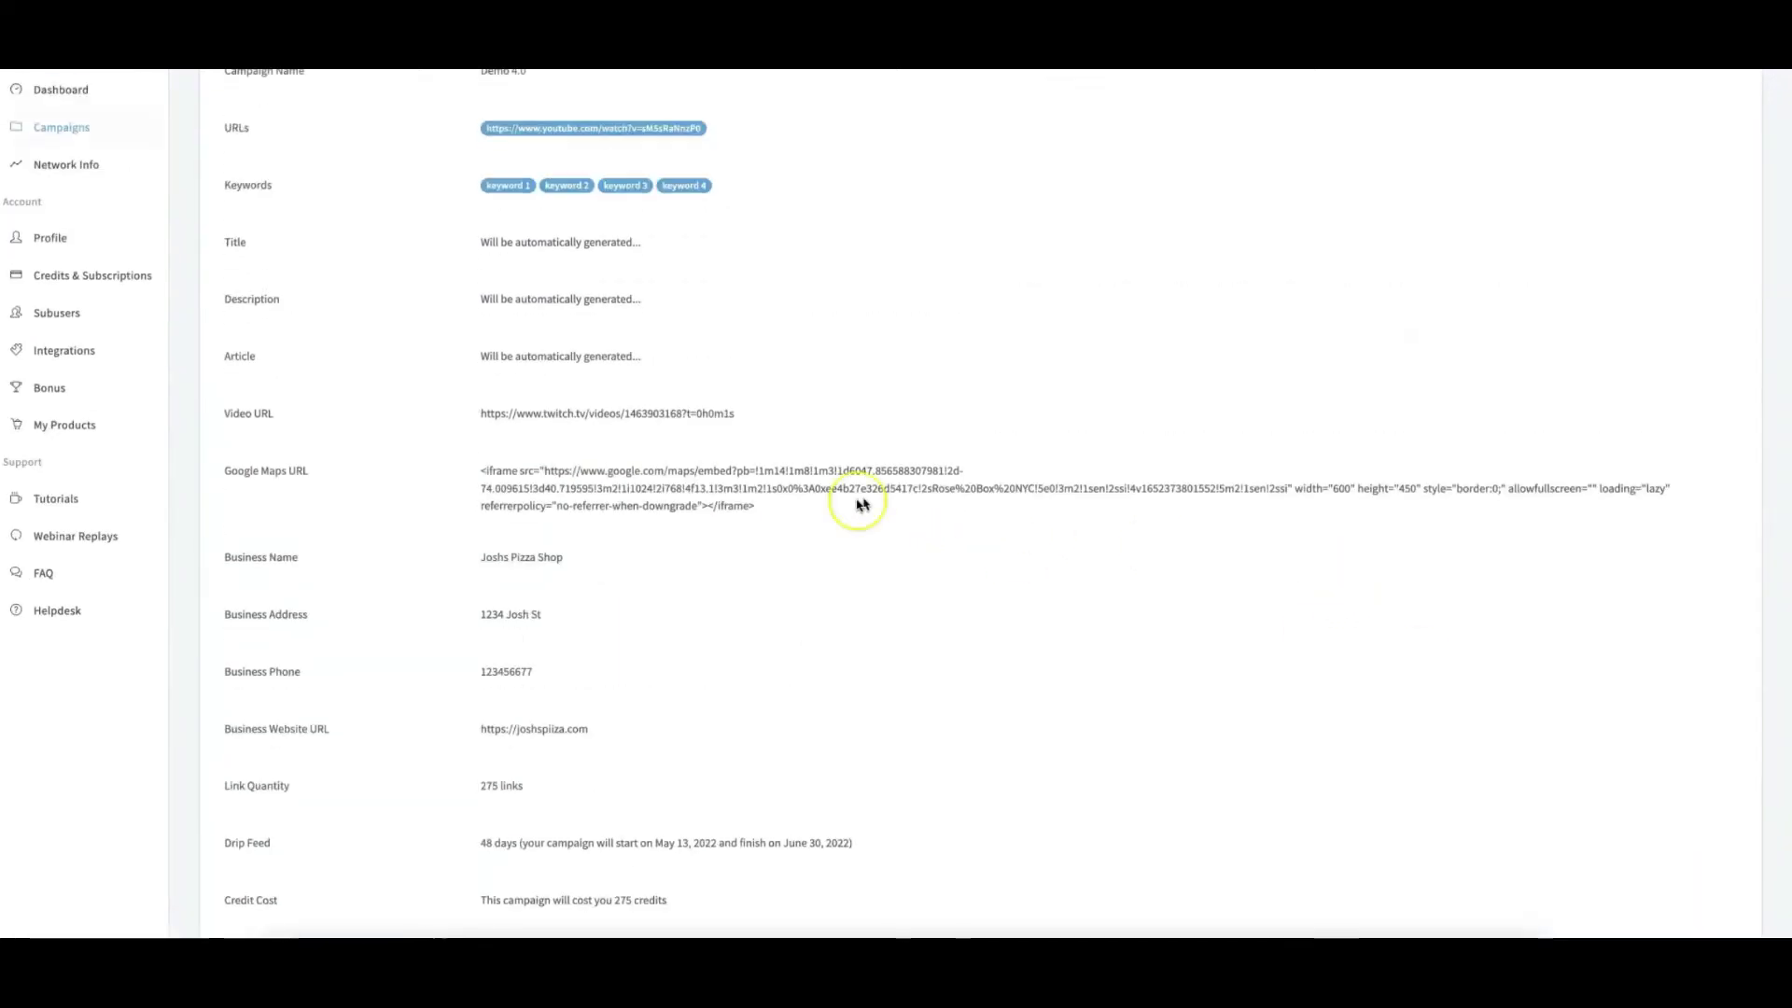
{"action": "scroll", "coordinate": [645, 419], "scroll_direction": "up", "scroll_amount": 2}
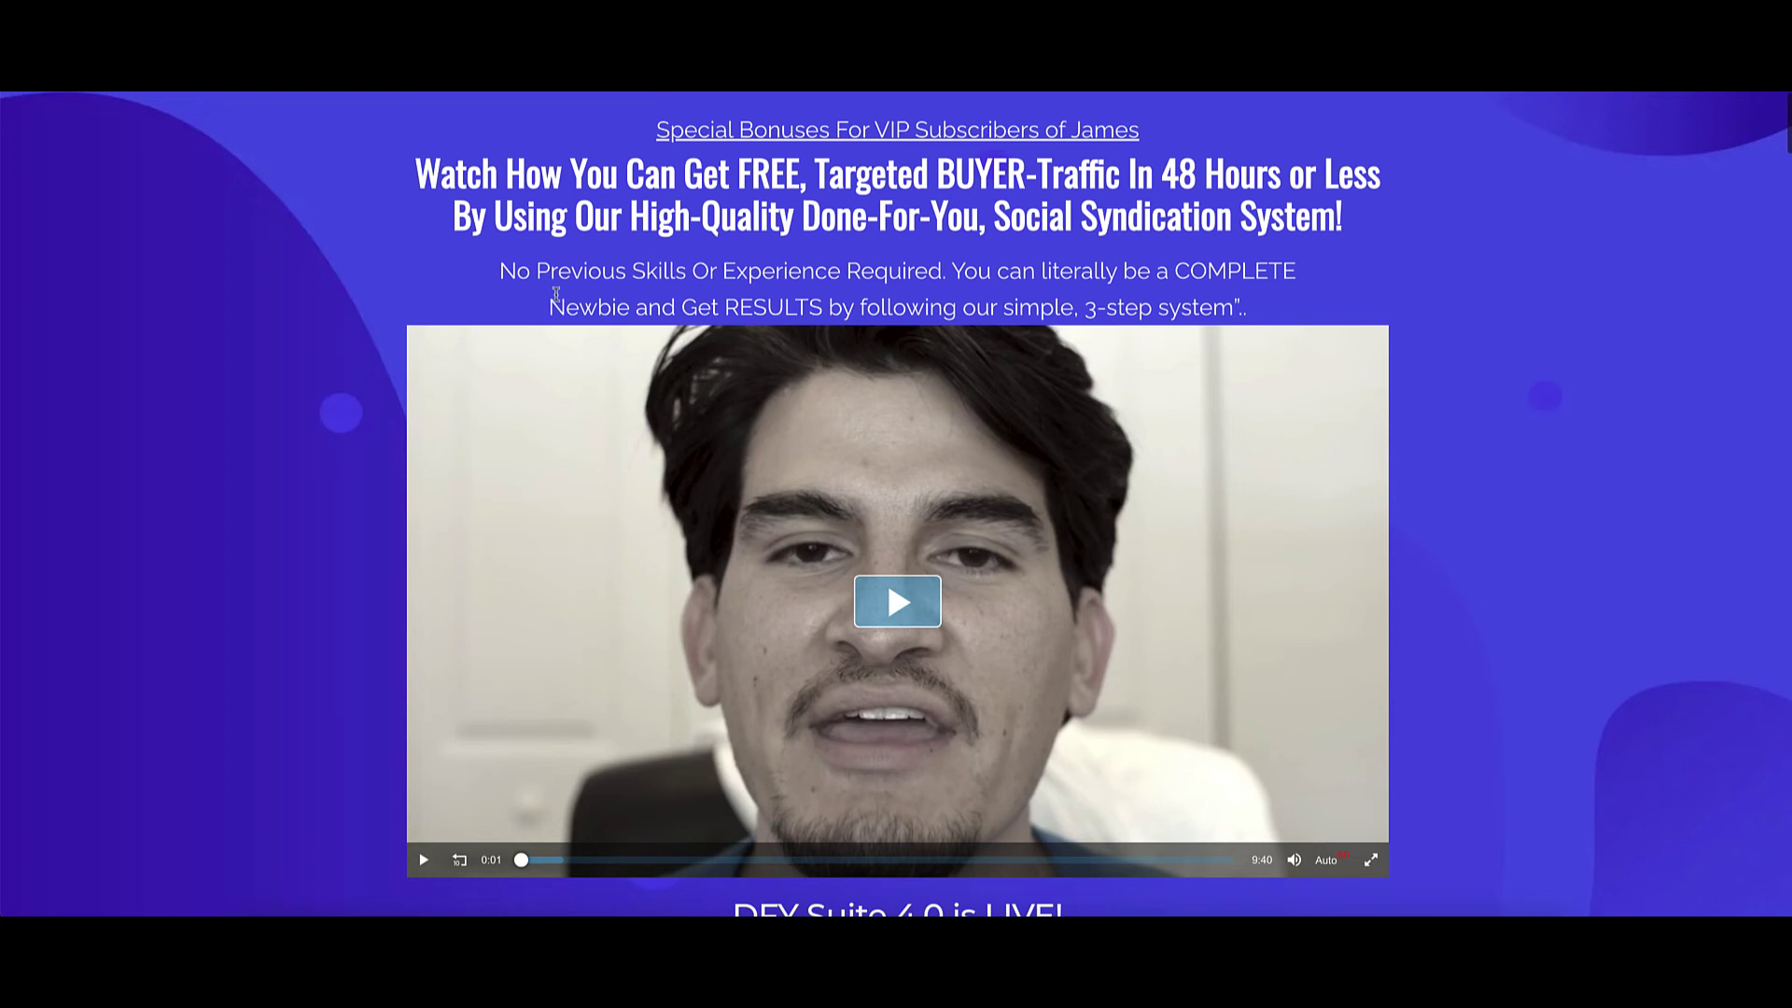
- On the DFY Suite 4.0 sales page, examine the seven launch bonuses and the money-back guarantee
{"action": "scroll", "coordinate": [653, 308], "scroll_direction": "down", "scroll_amount": 20}
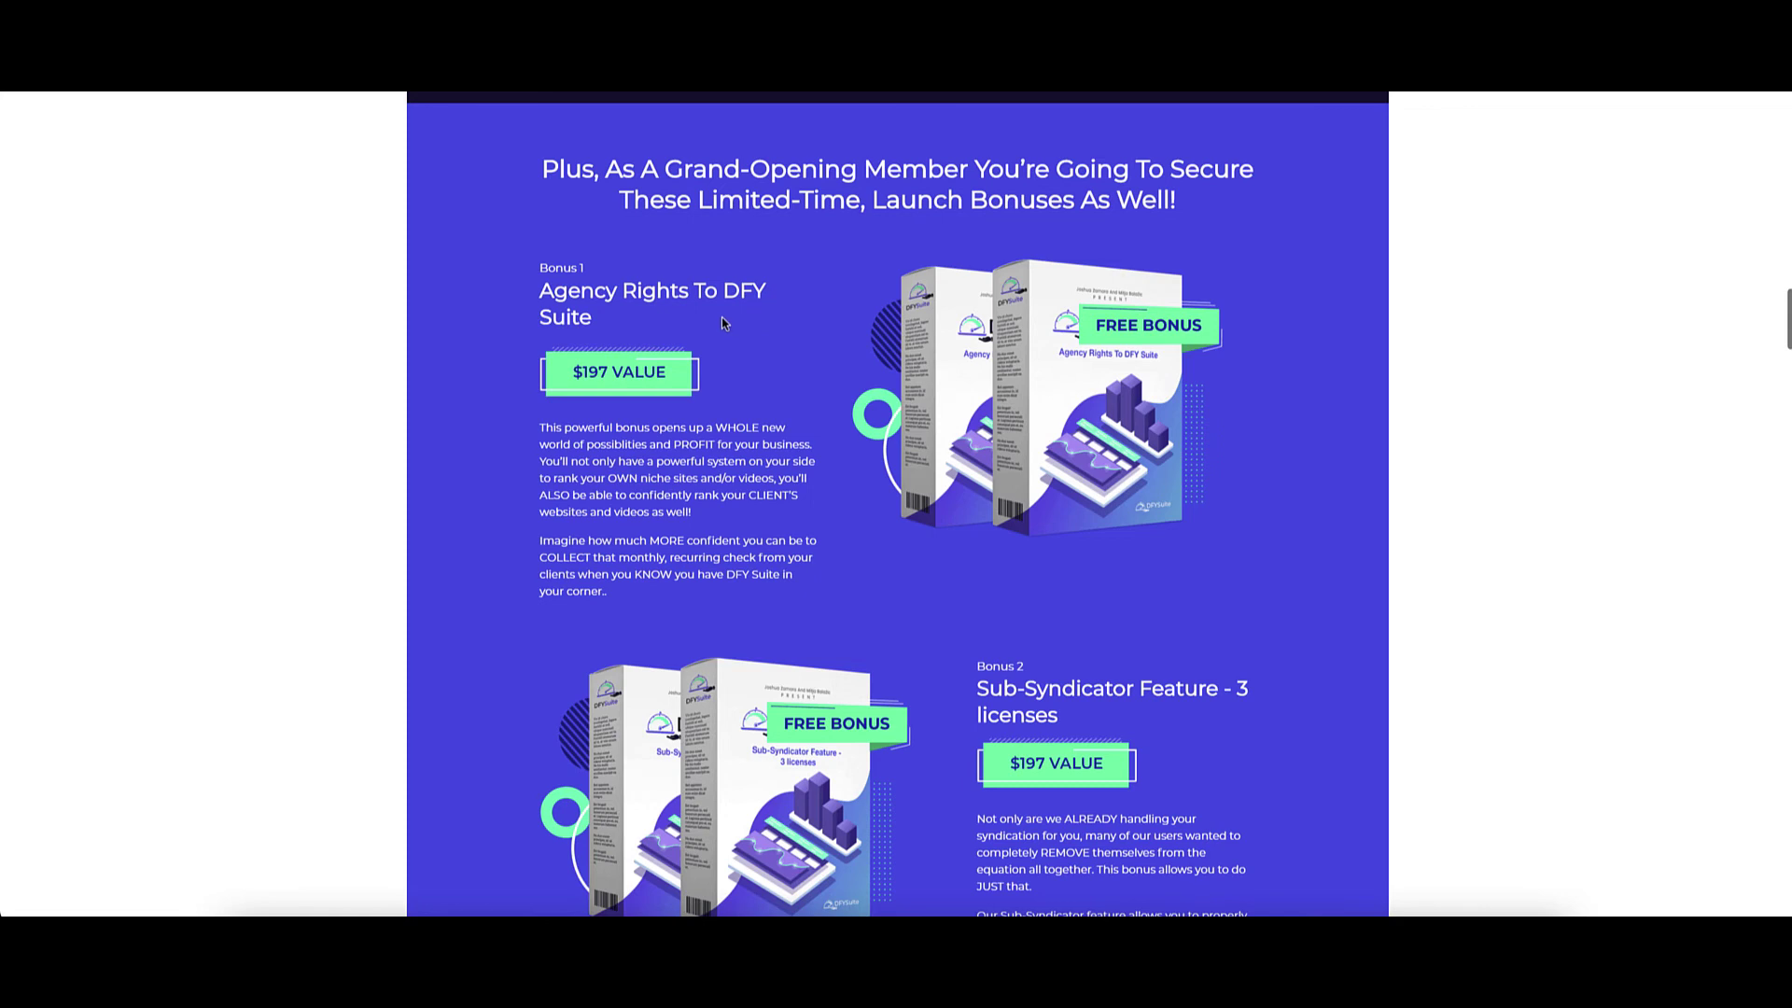
{"action": "scroll", "coordinate": [720, 317], "scroll_direction": "down", "scroll_amount": 4}
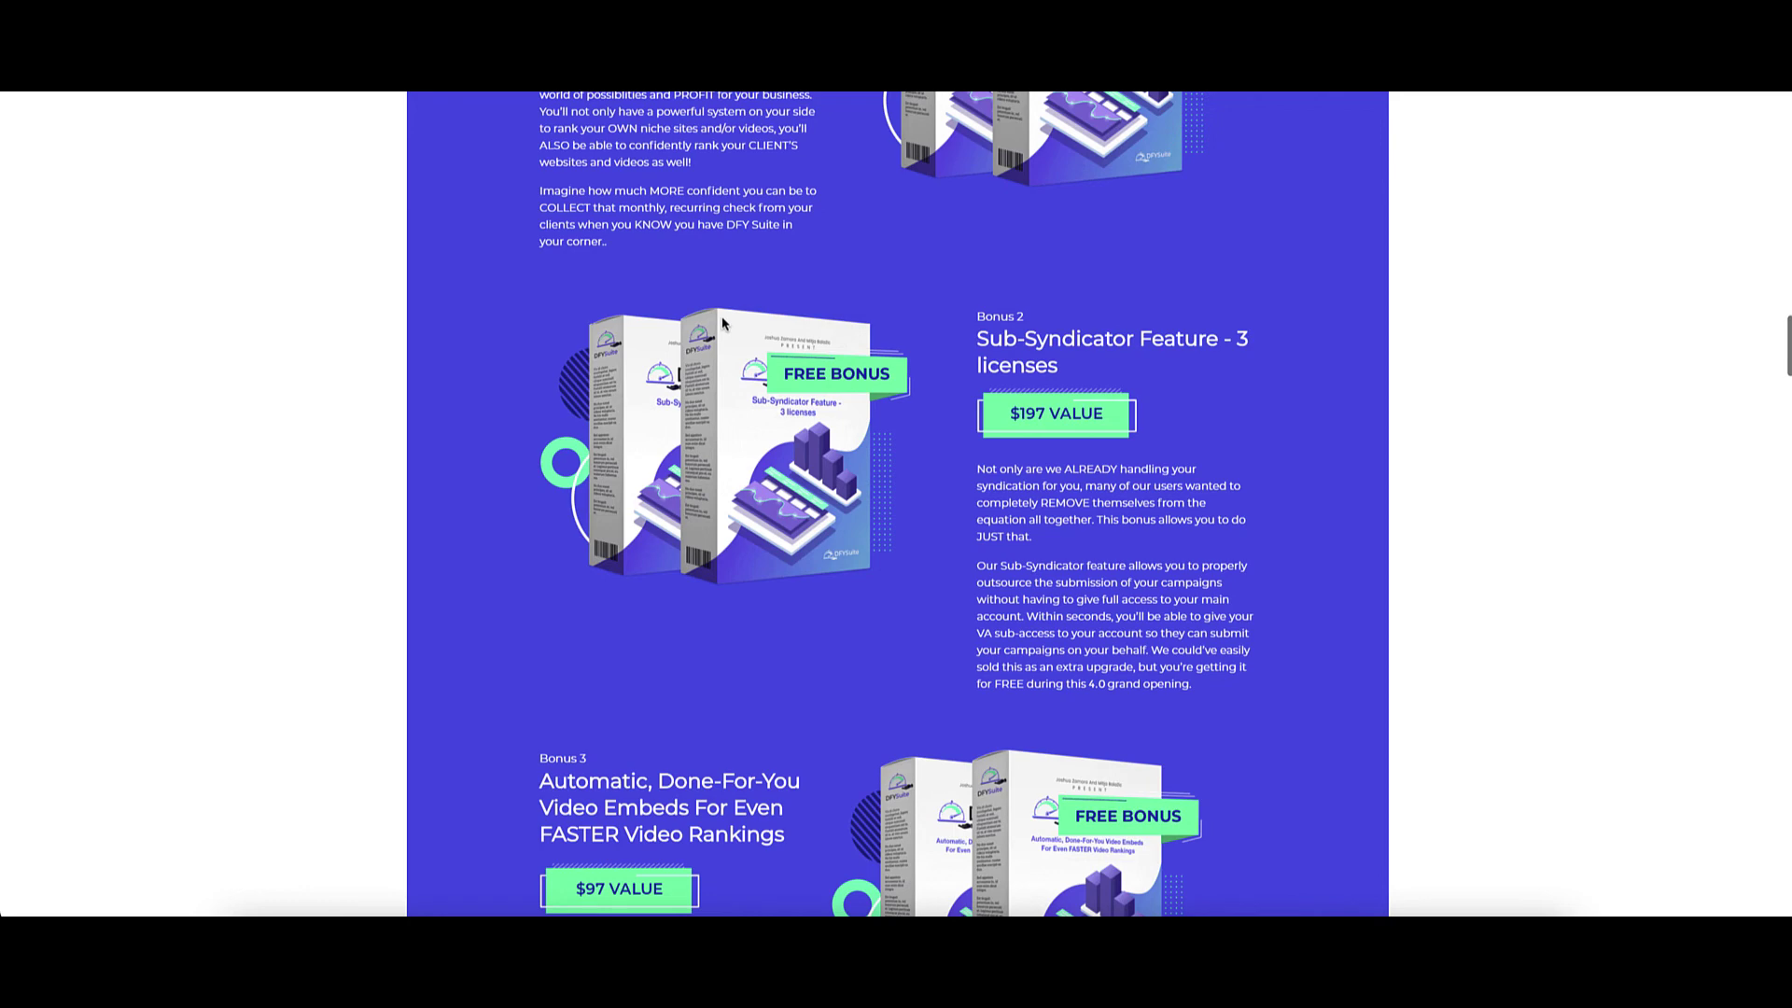
{"action": "scroll", "coordinate": [722, 322], "scroll_direction": "down", "scroll_amount": 4}
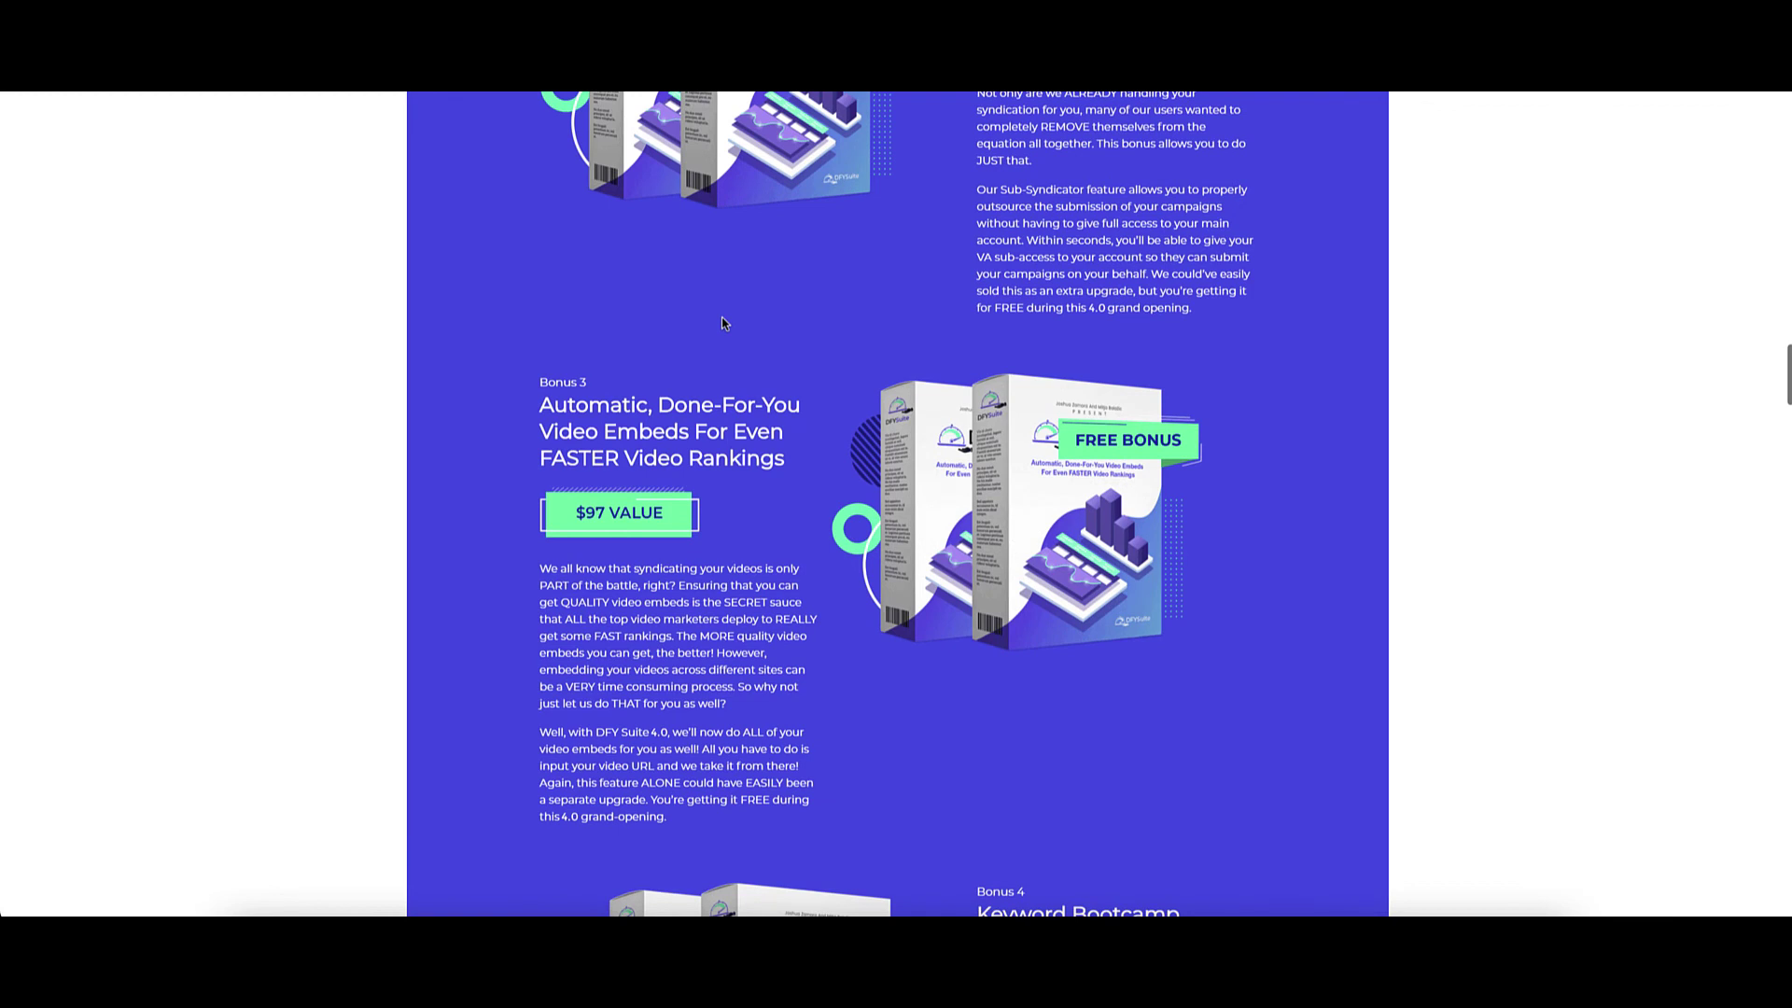
{"action": "scroll", "coordinate": [722, 323], "scroll_direction": "down", "scroll_amount": 5}
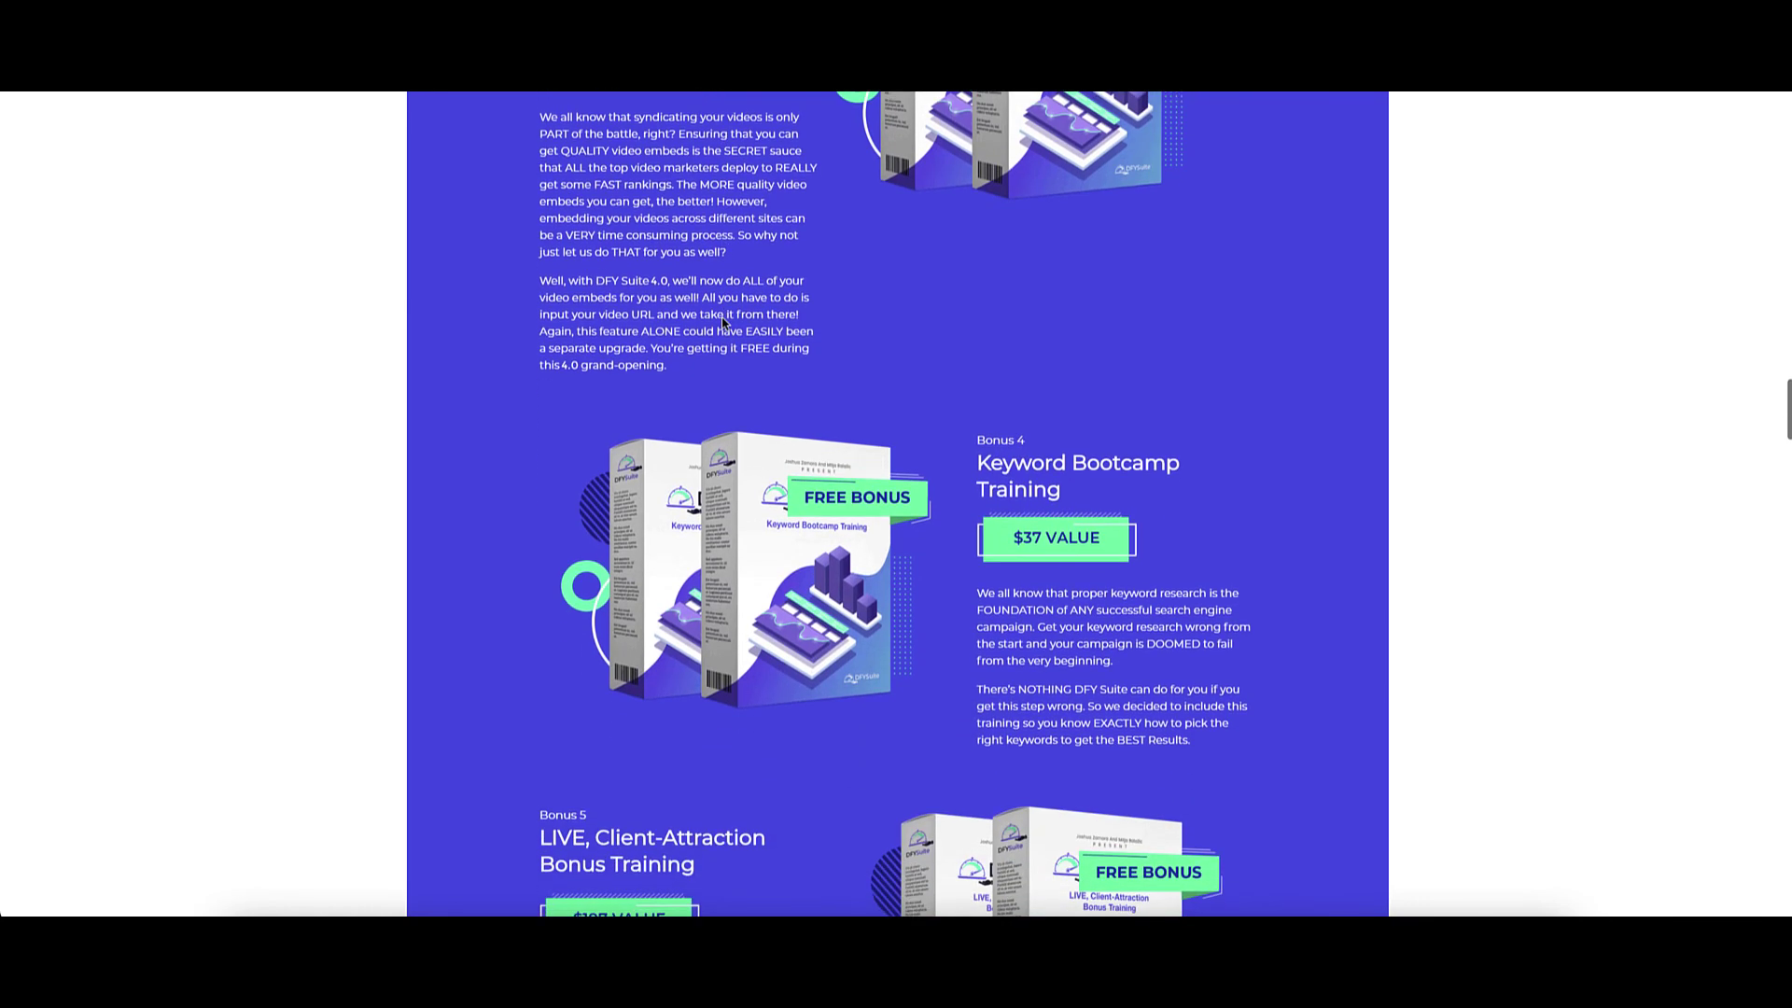
{"action": "scroll", "coordinate": [722, 323], "scroll_direction": "down", "scroll_amount": 2}
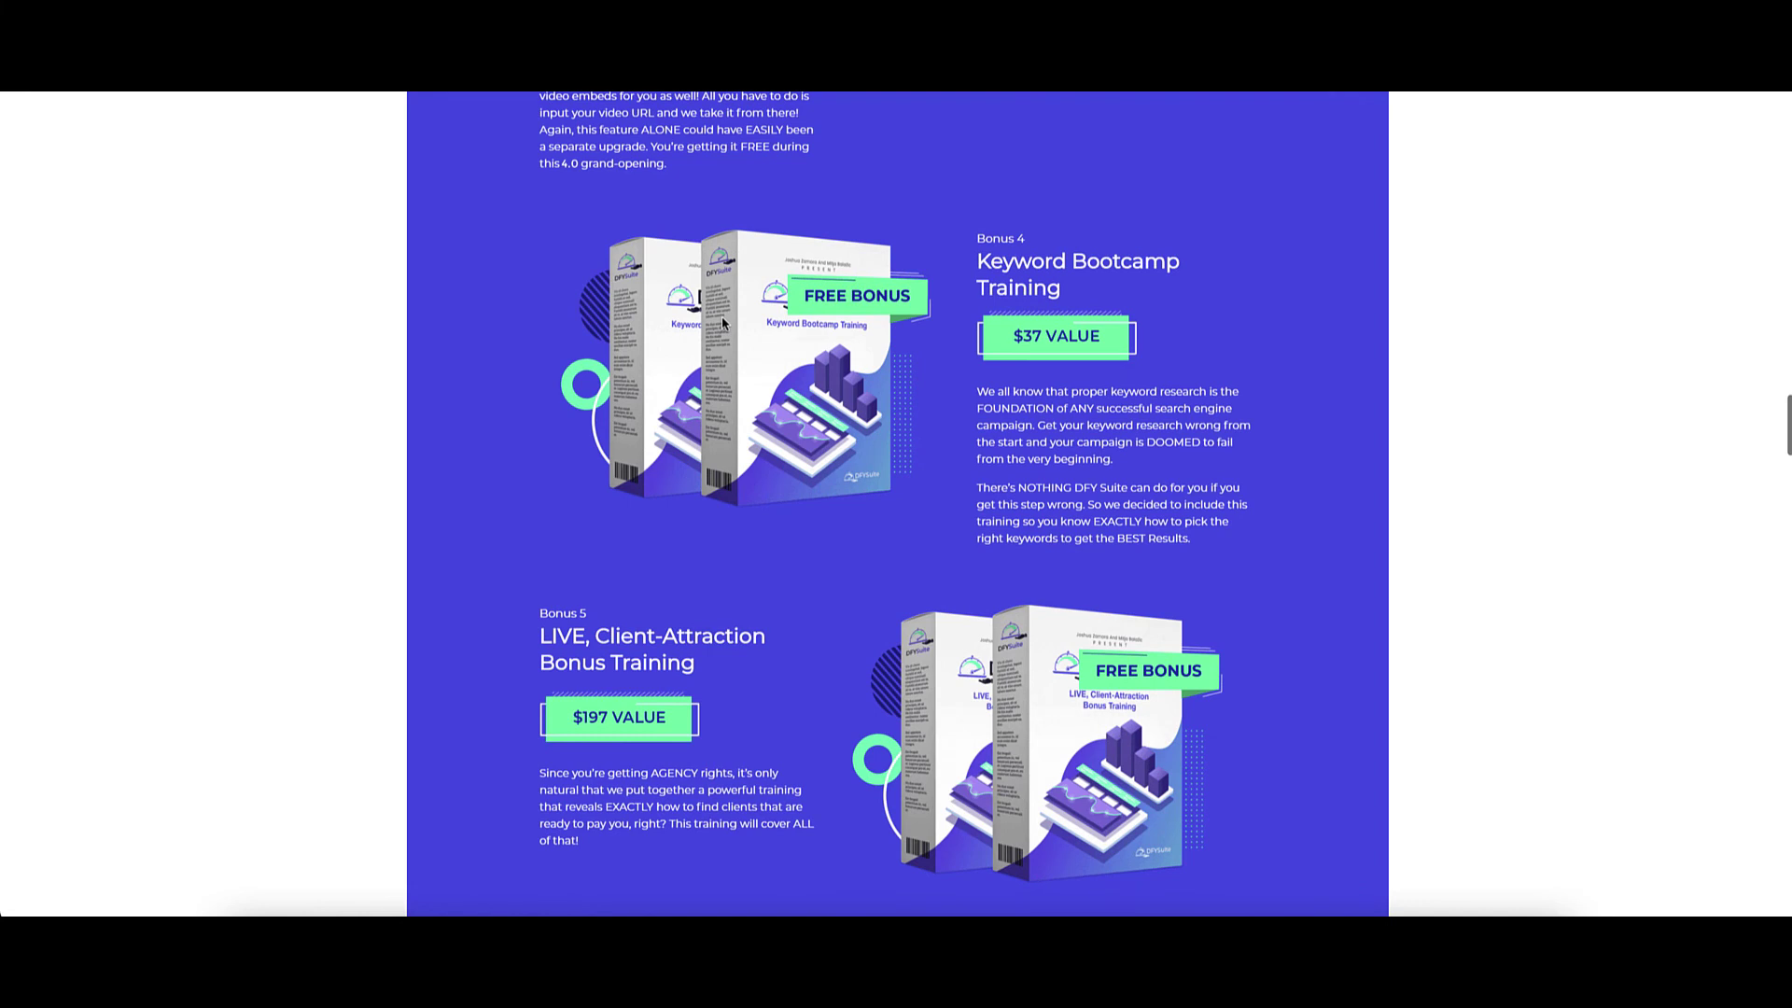
{"action": "scroll", "coordinate": [723, 322], "scroll_direction": "down", "scroll_amount": 4}
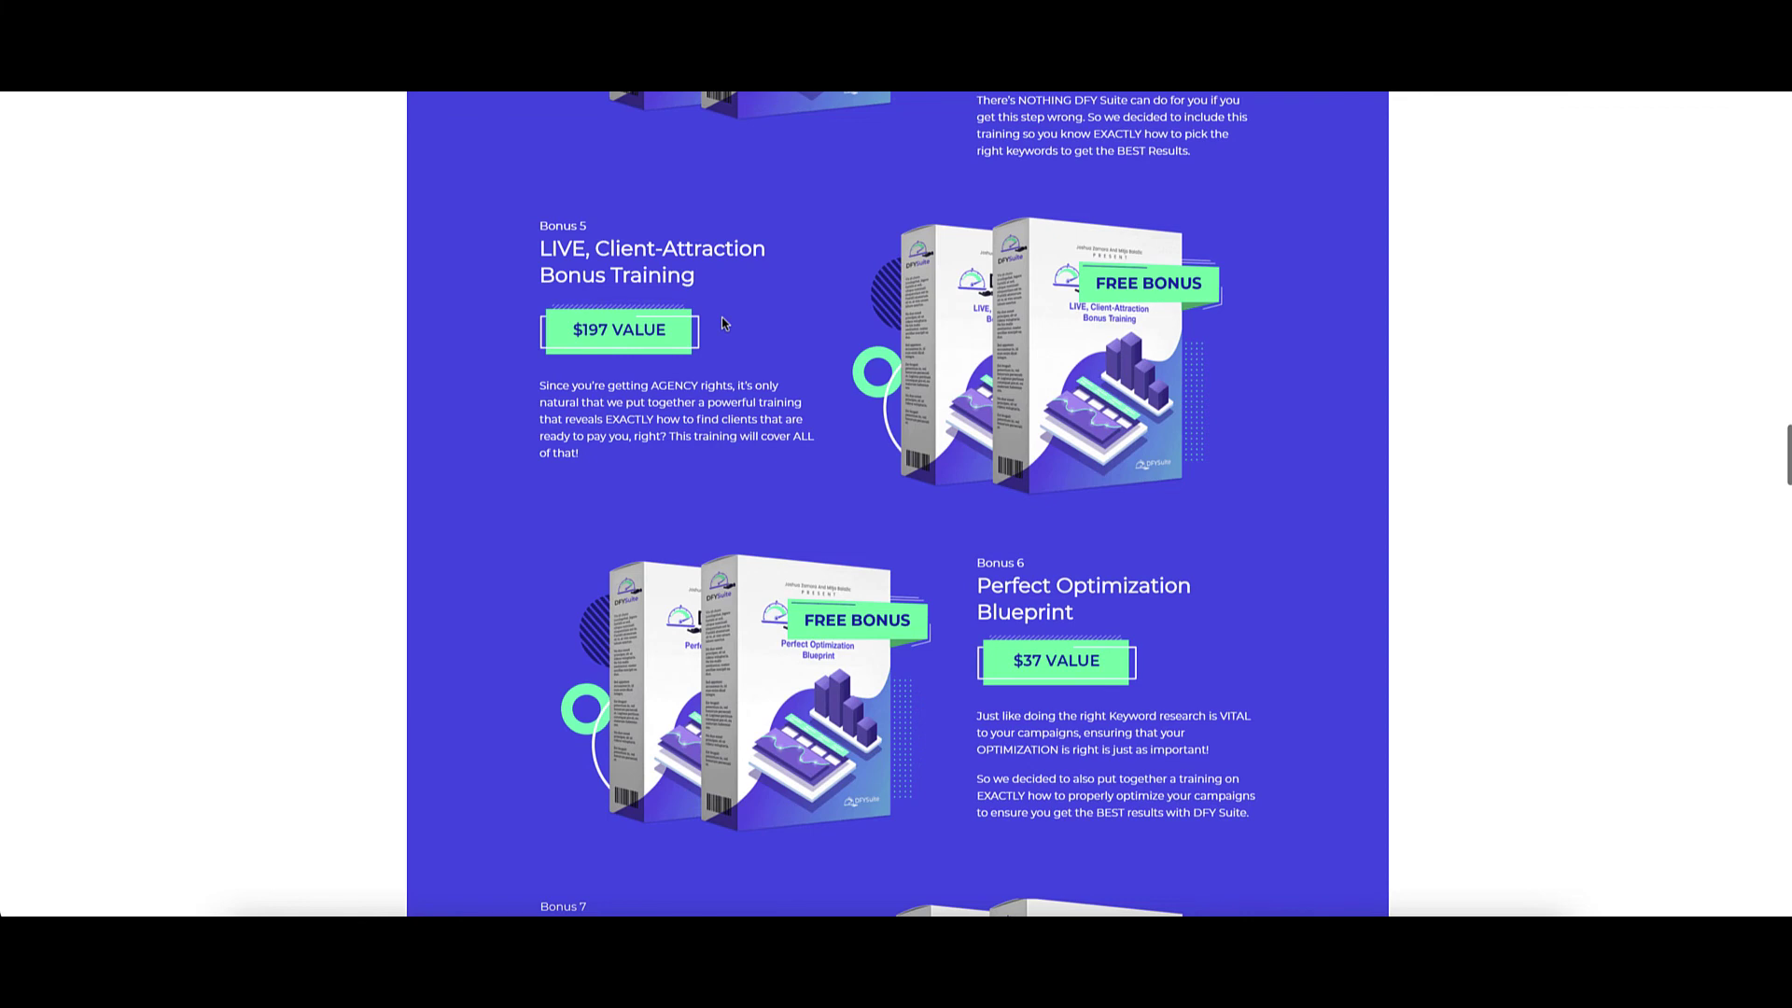
{"action": "scroll", "coordinate": [722, 323], "scroll_direction": "down", "scroll_amount": 4}
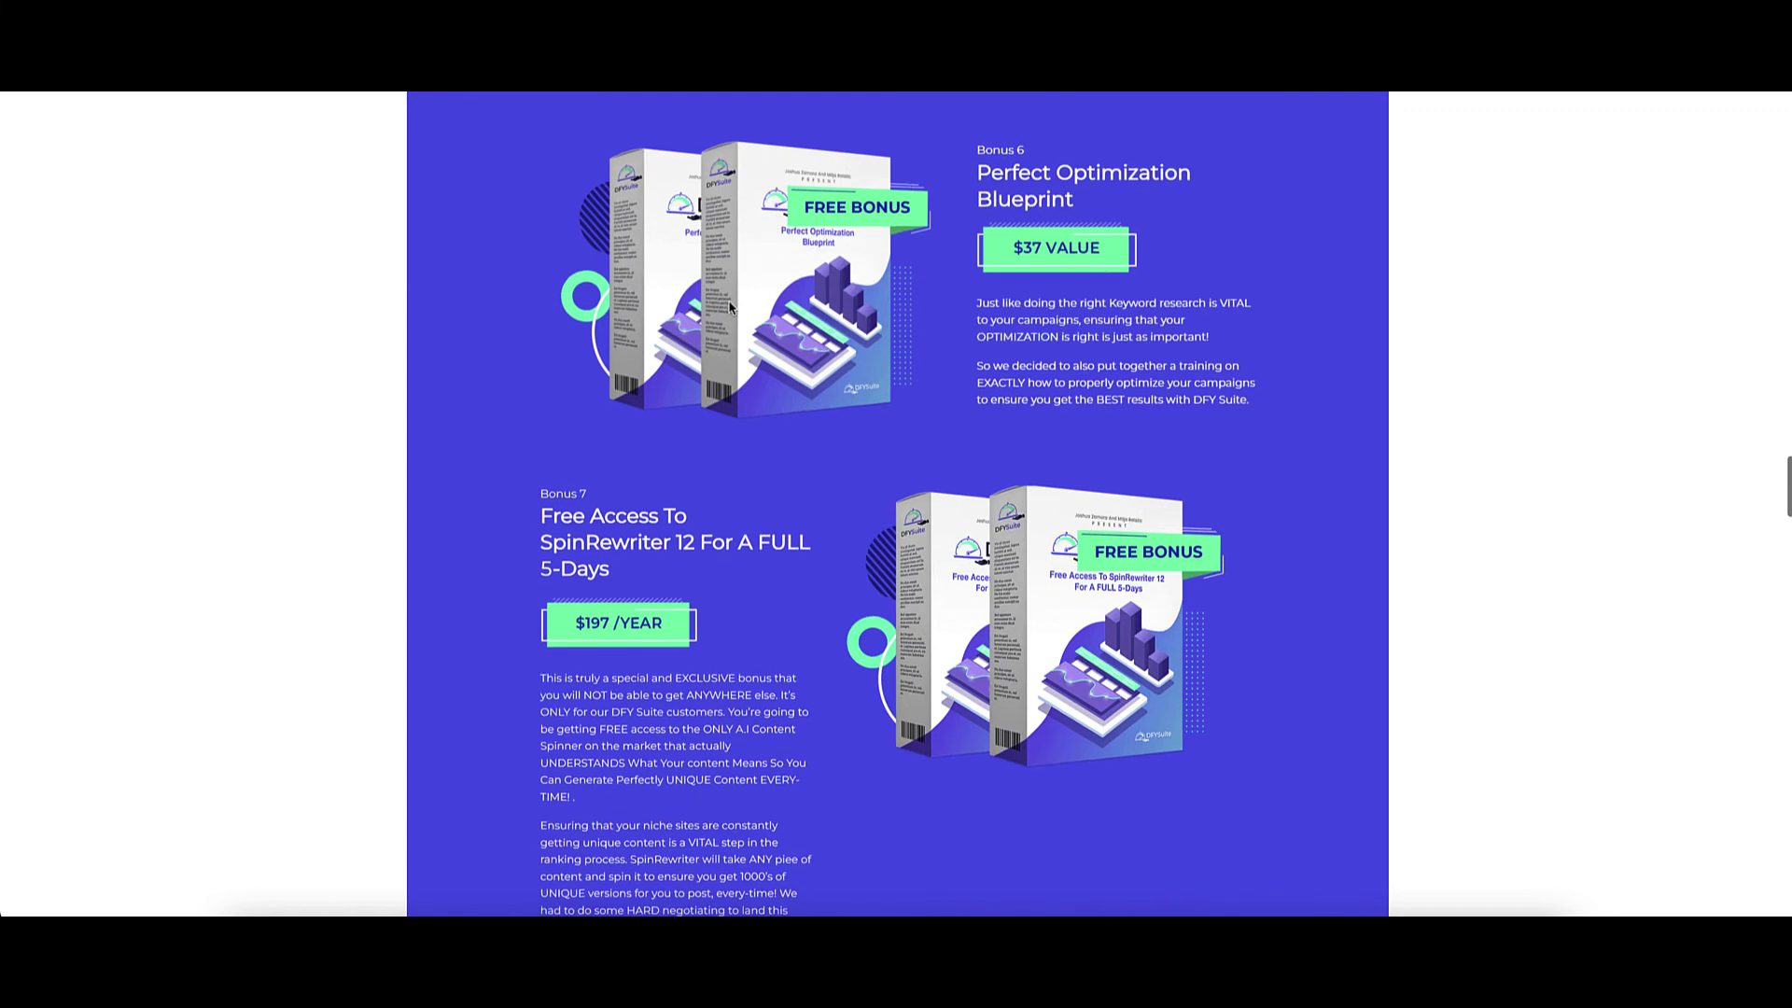
{"action": "scroll", "coordinate": [731, 308], "scroll_direction": "down", "scroll_amount": 7}
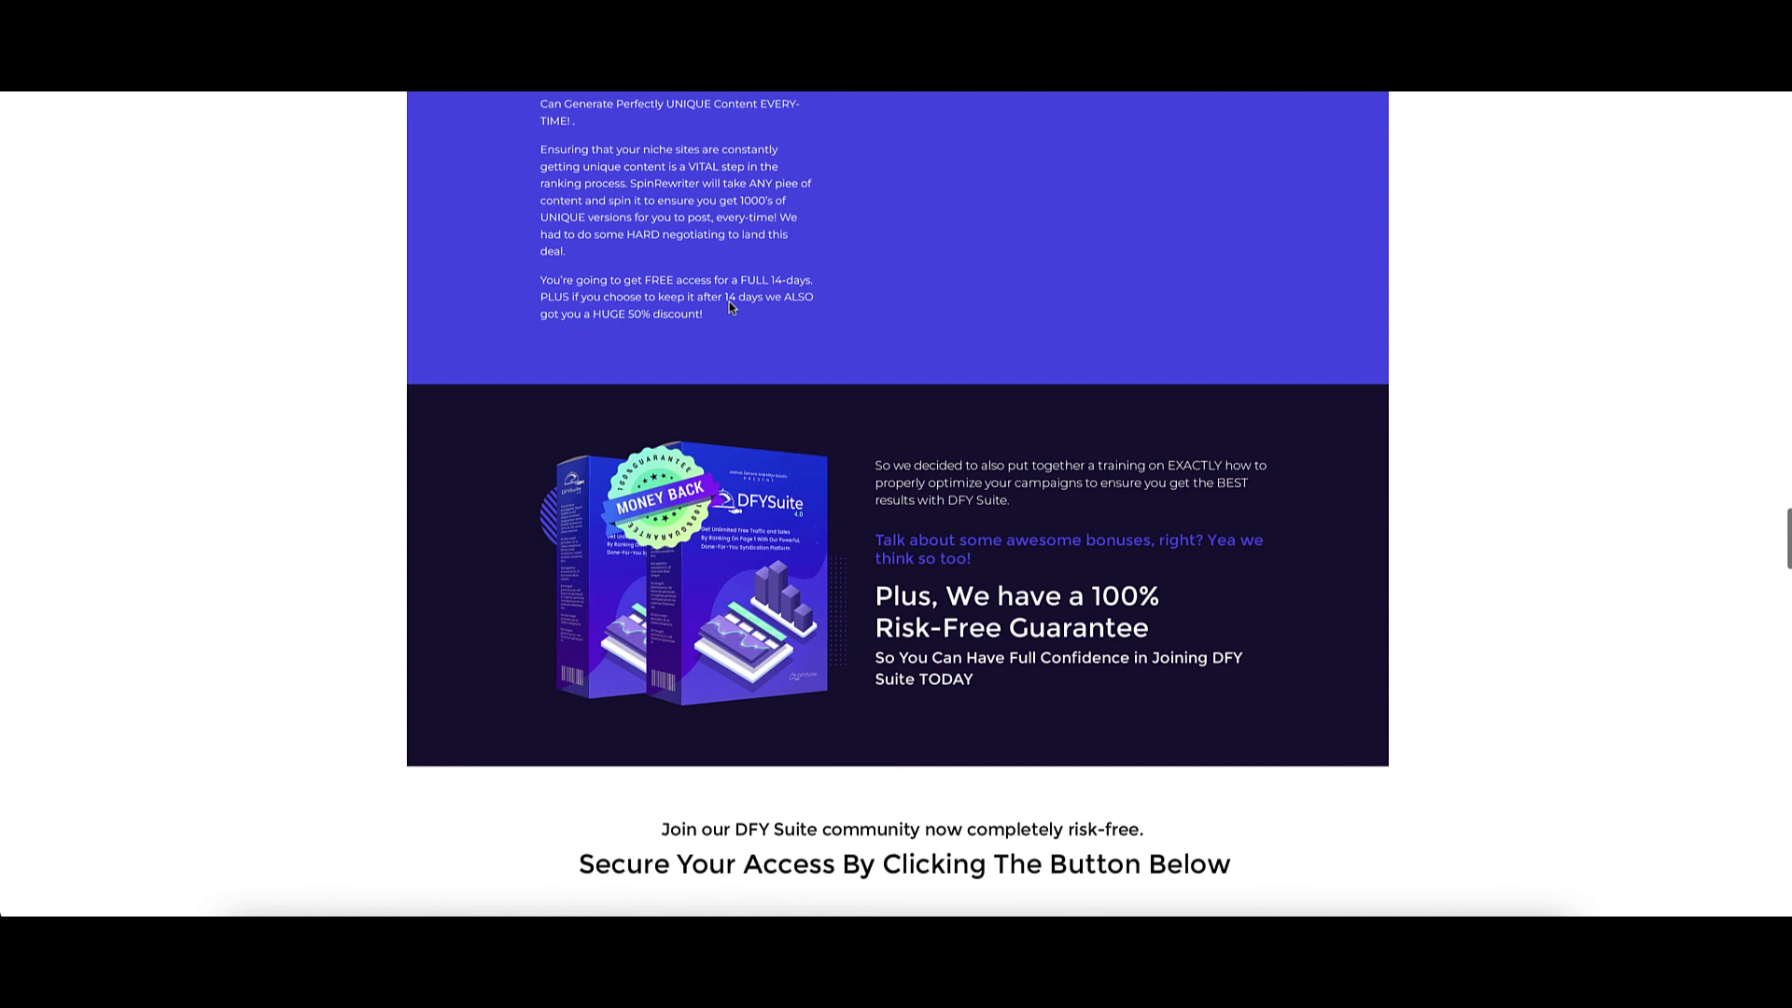
- Examine the new version 4.0 features on the sales page, including network size, Google Maps embeds, citations, AI content and Twitch embeds
{"action": "scroll", "coordinate": [731, 308], "scroll_direction": "down", "scroll_amount": 15}
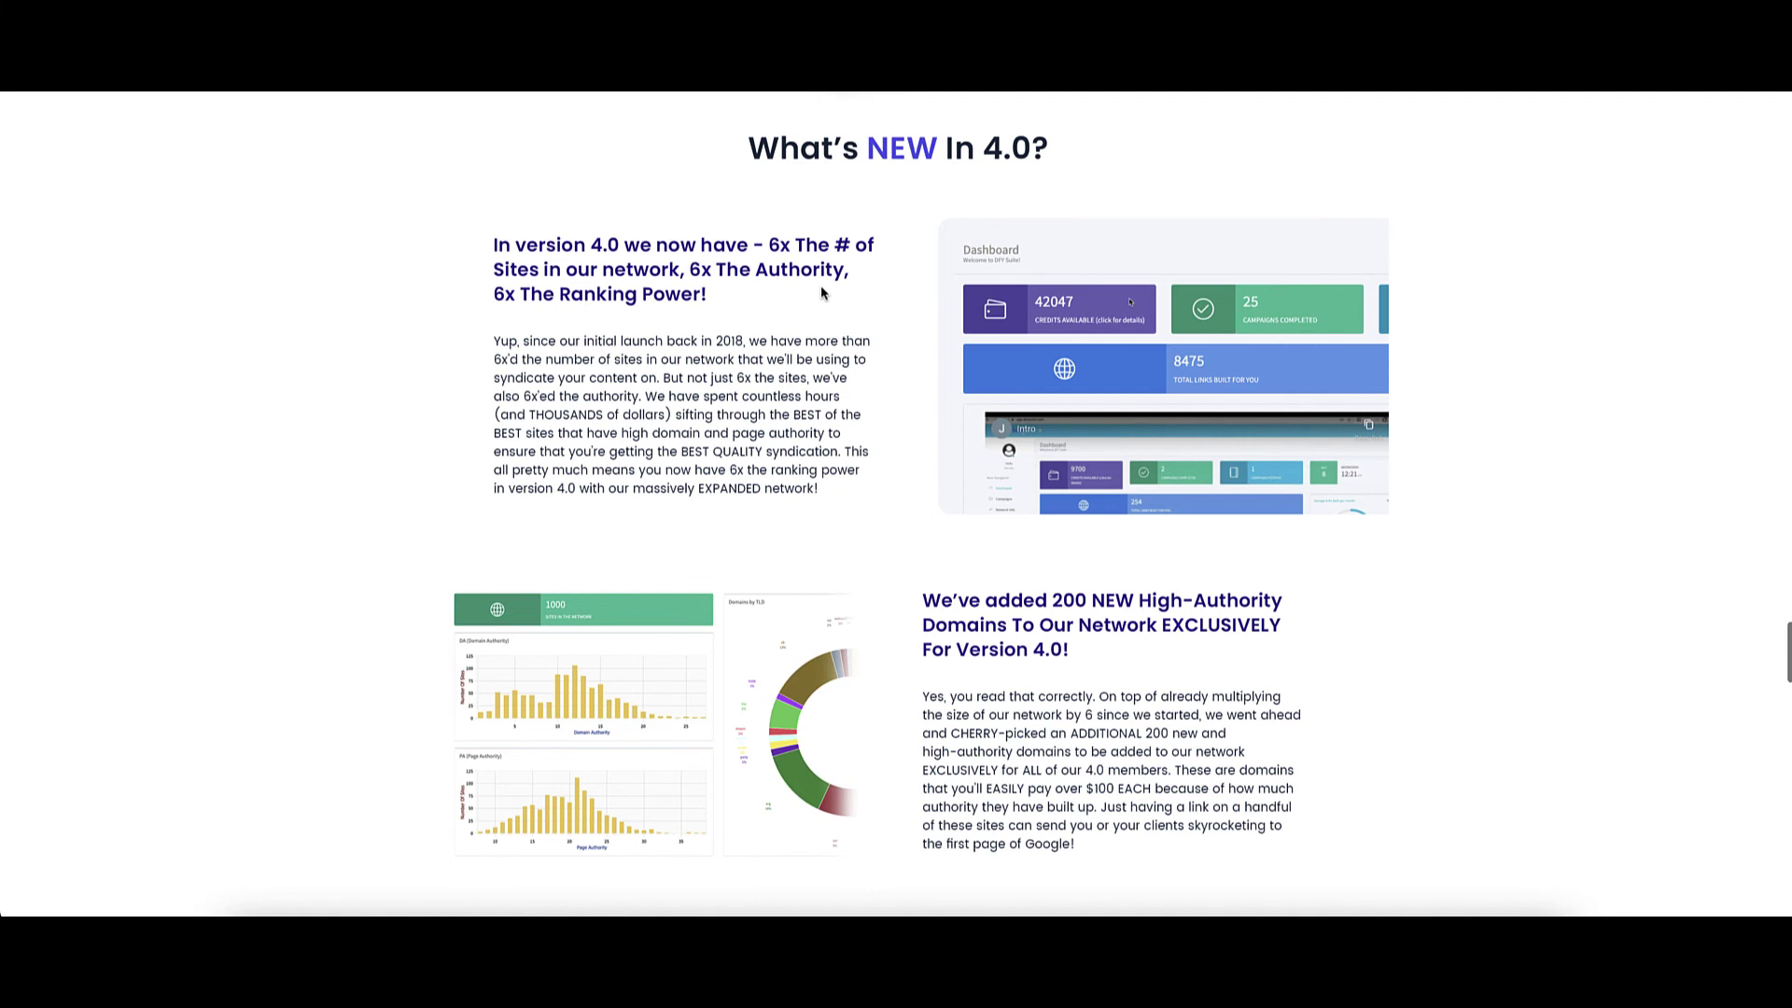
{"action": "scroll", "coordinate": [822, 293], "scroll_direction": "down", "scroll_amount": 2}
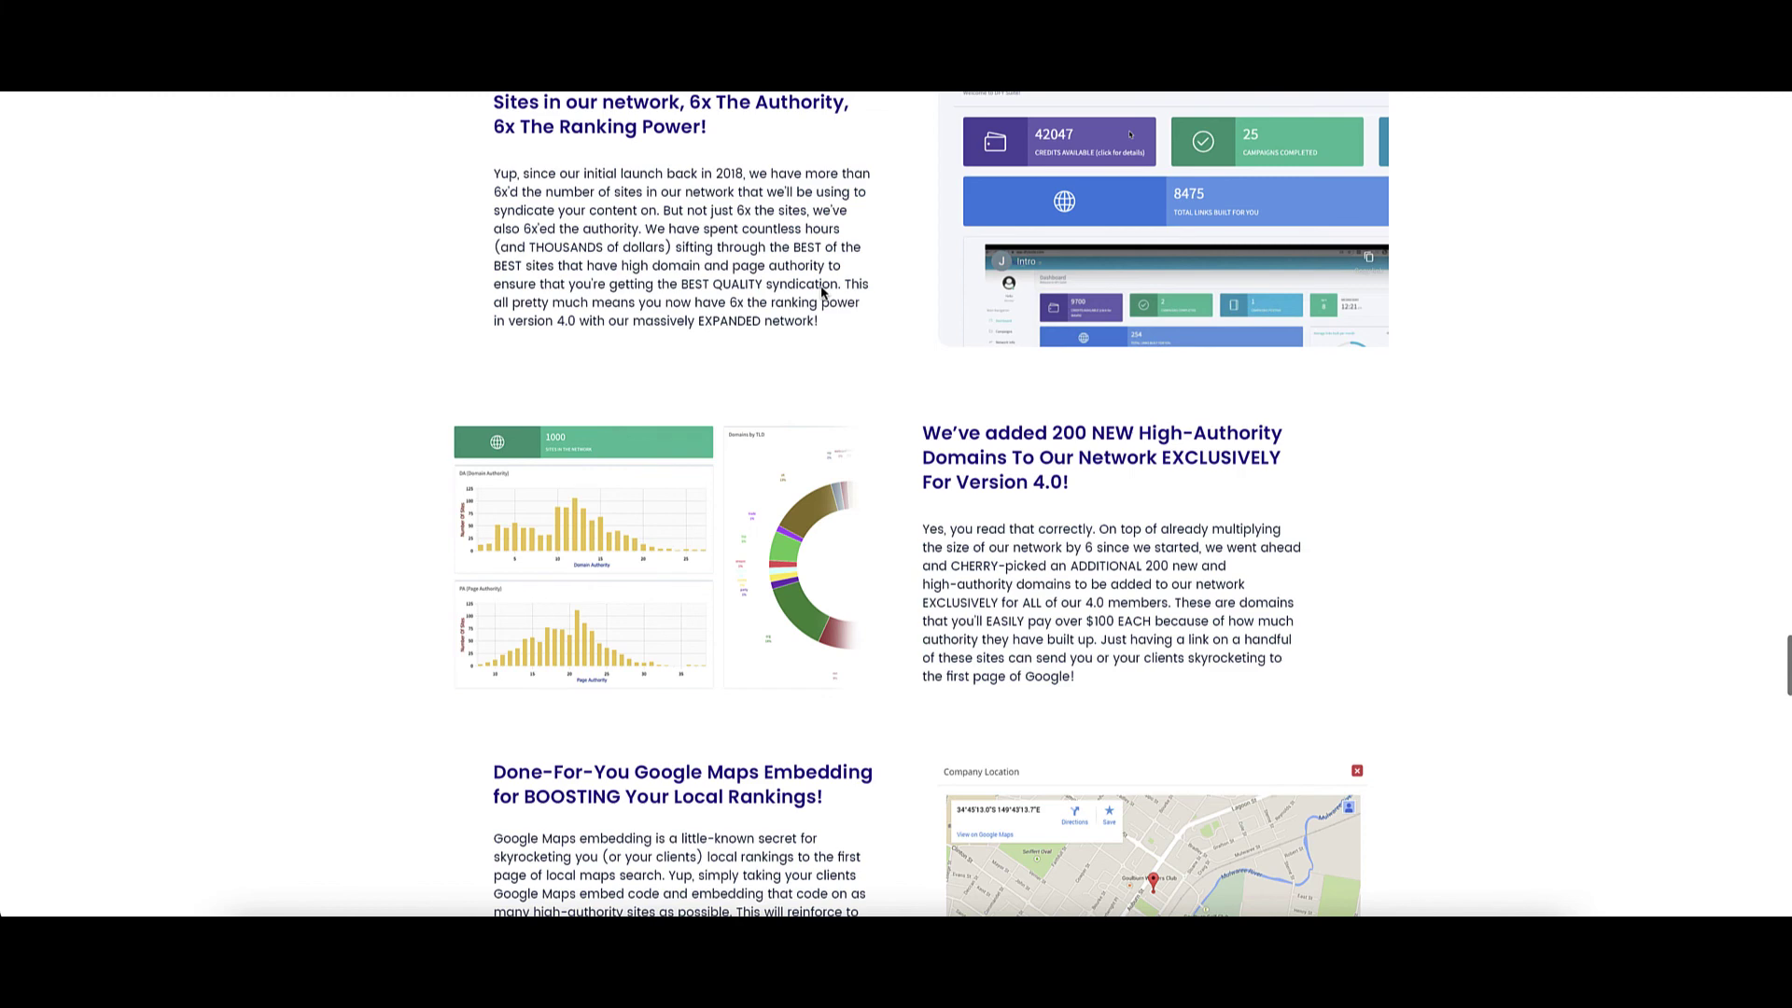
{"action": "scroll", "coordinate": [821, 293], "scroll_direction": "down", "scroll_amount": 3}
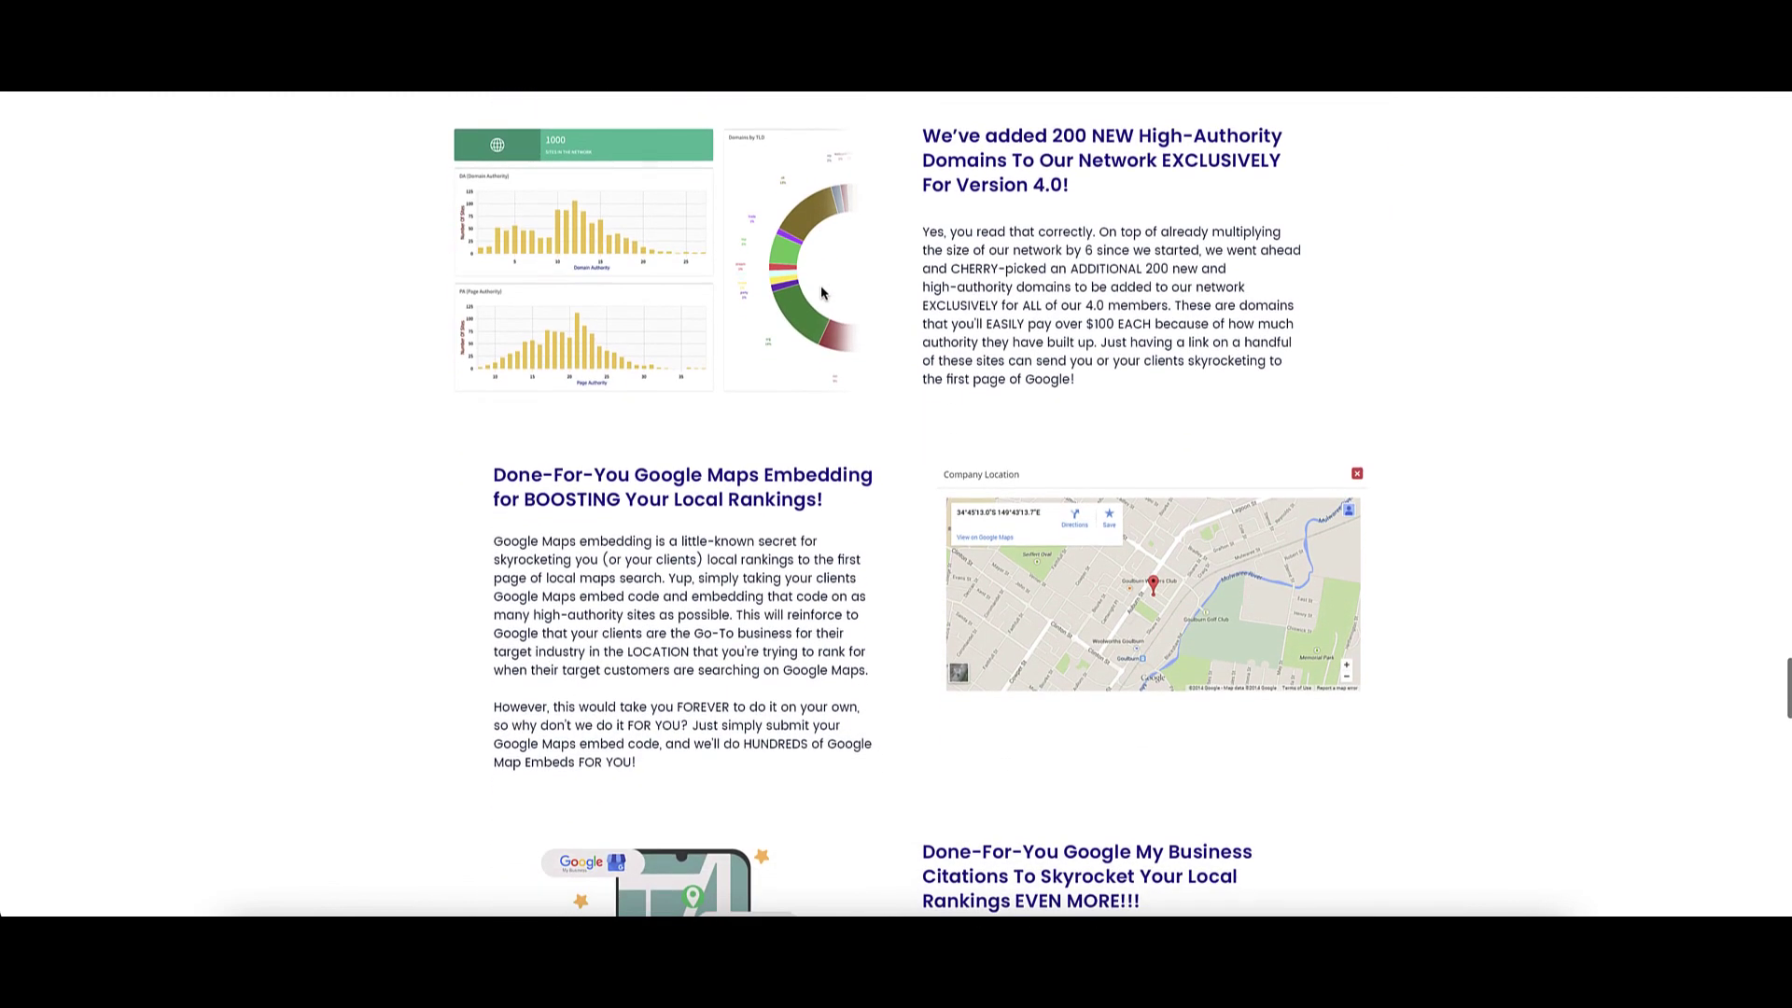
{"action": "scroll", "coordinate": [821, 293], "scroll_direction": "down", "scroll_amount": 4}
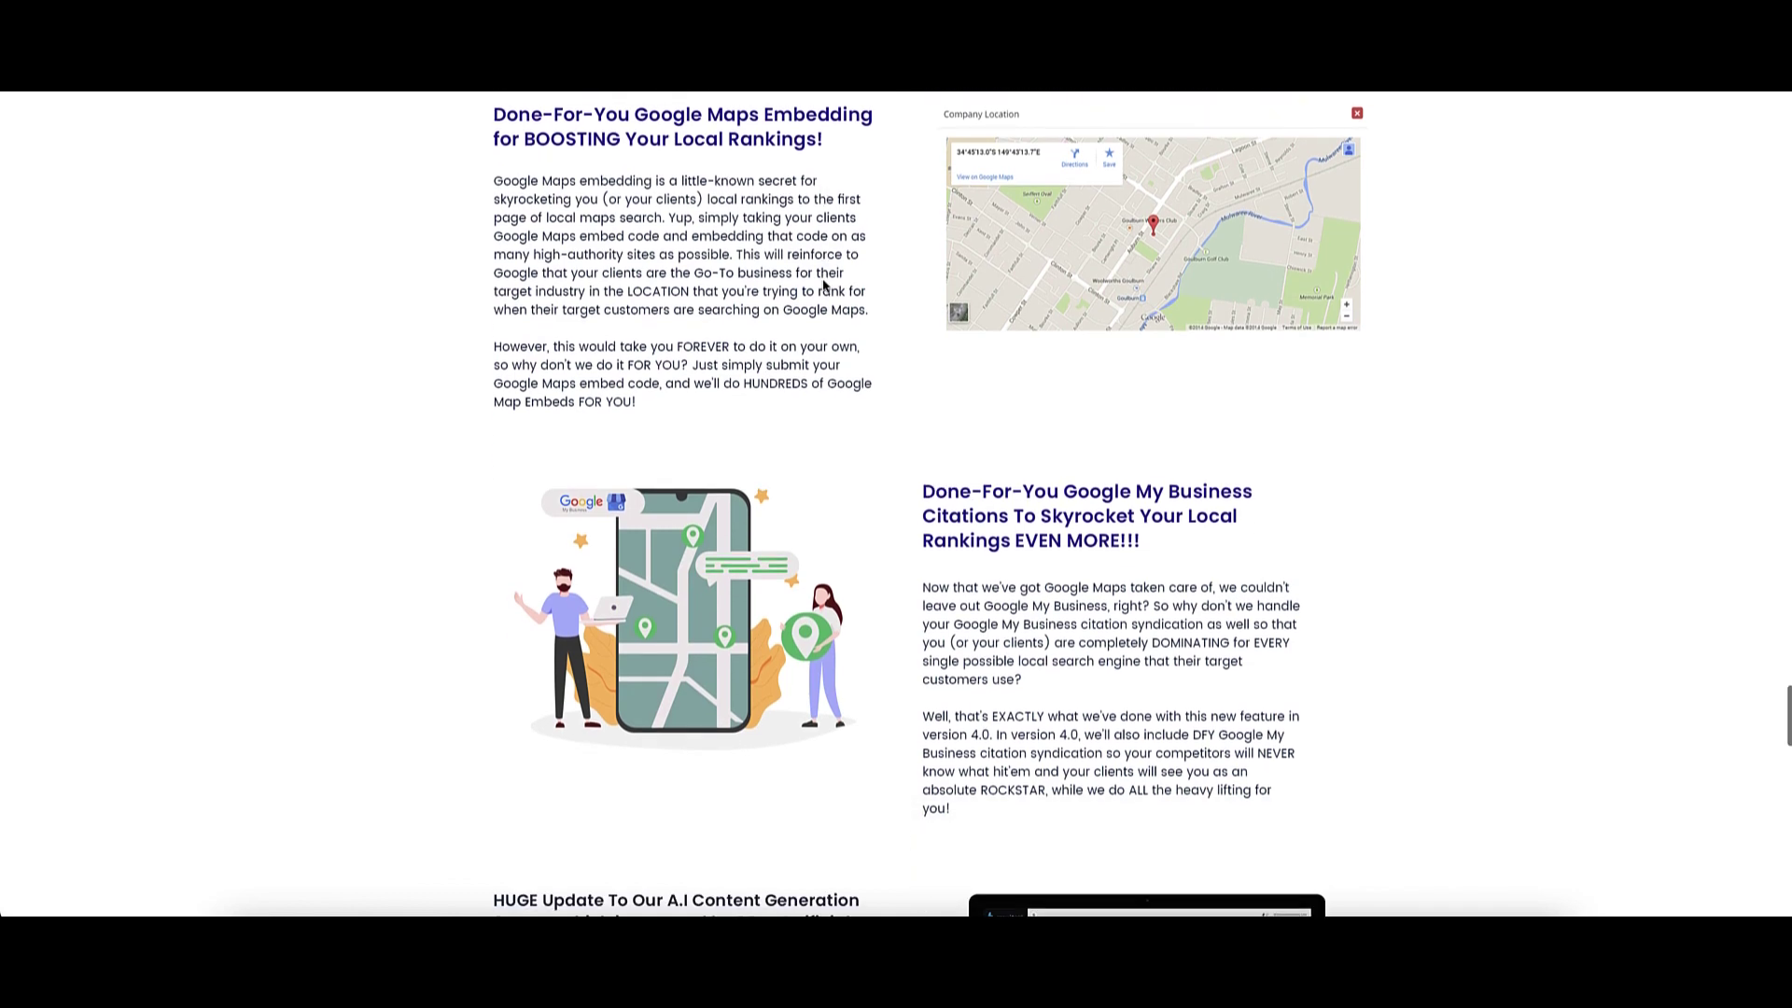
{"action": "scroll", "coordinate": [823, 285], "scroll_direction": "down", "scroll_amount": 5}
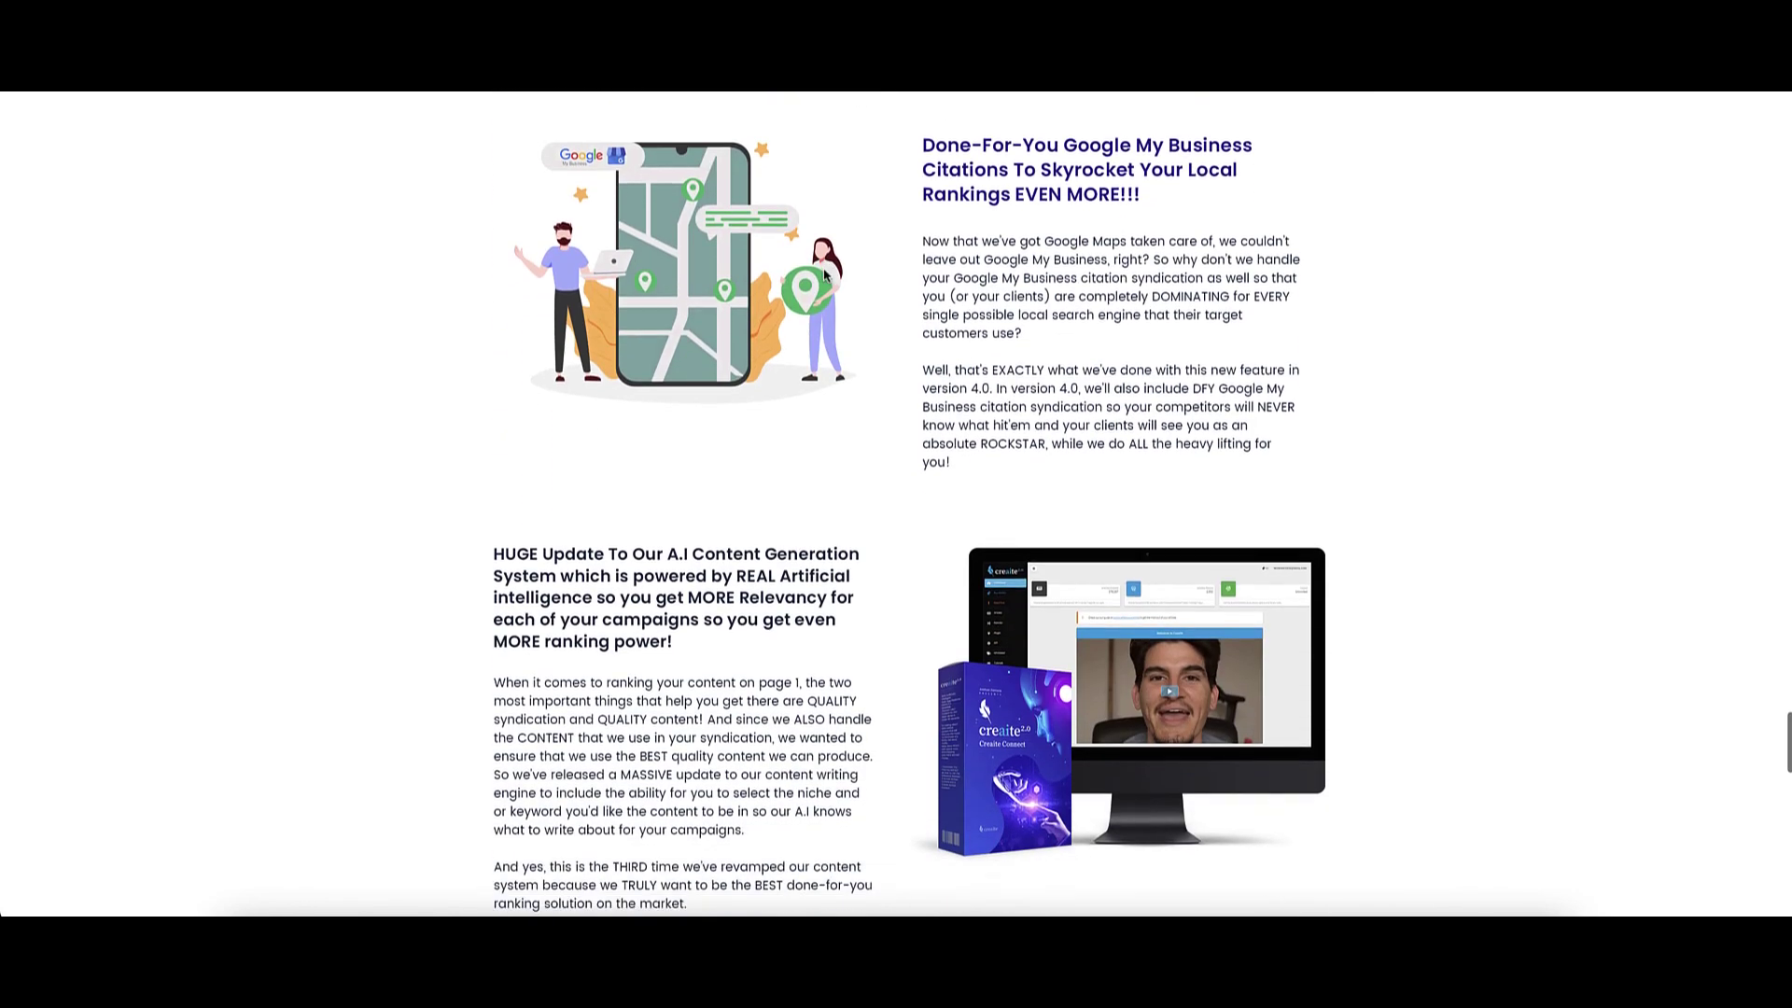
{"action": "scroll", "coordinate": [829, 262], "scroll_direction": "down", "scroll_amount": 1}
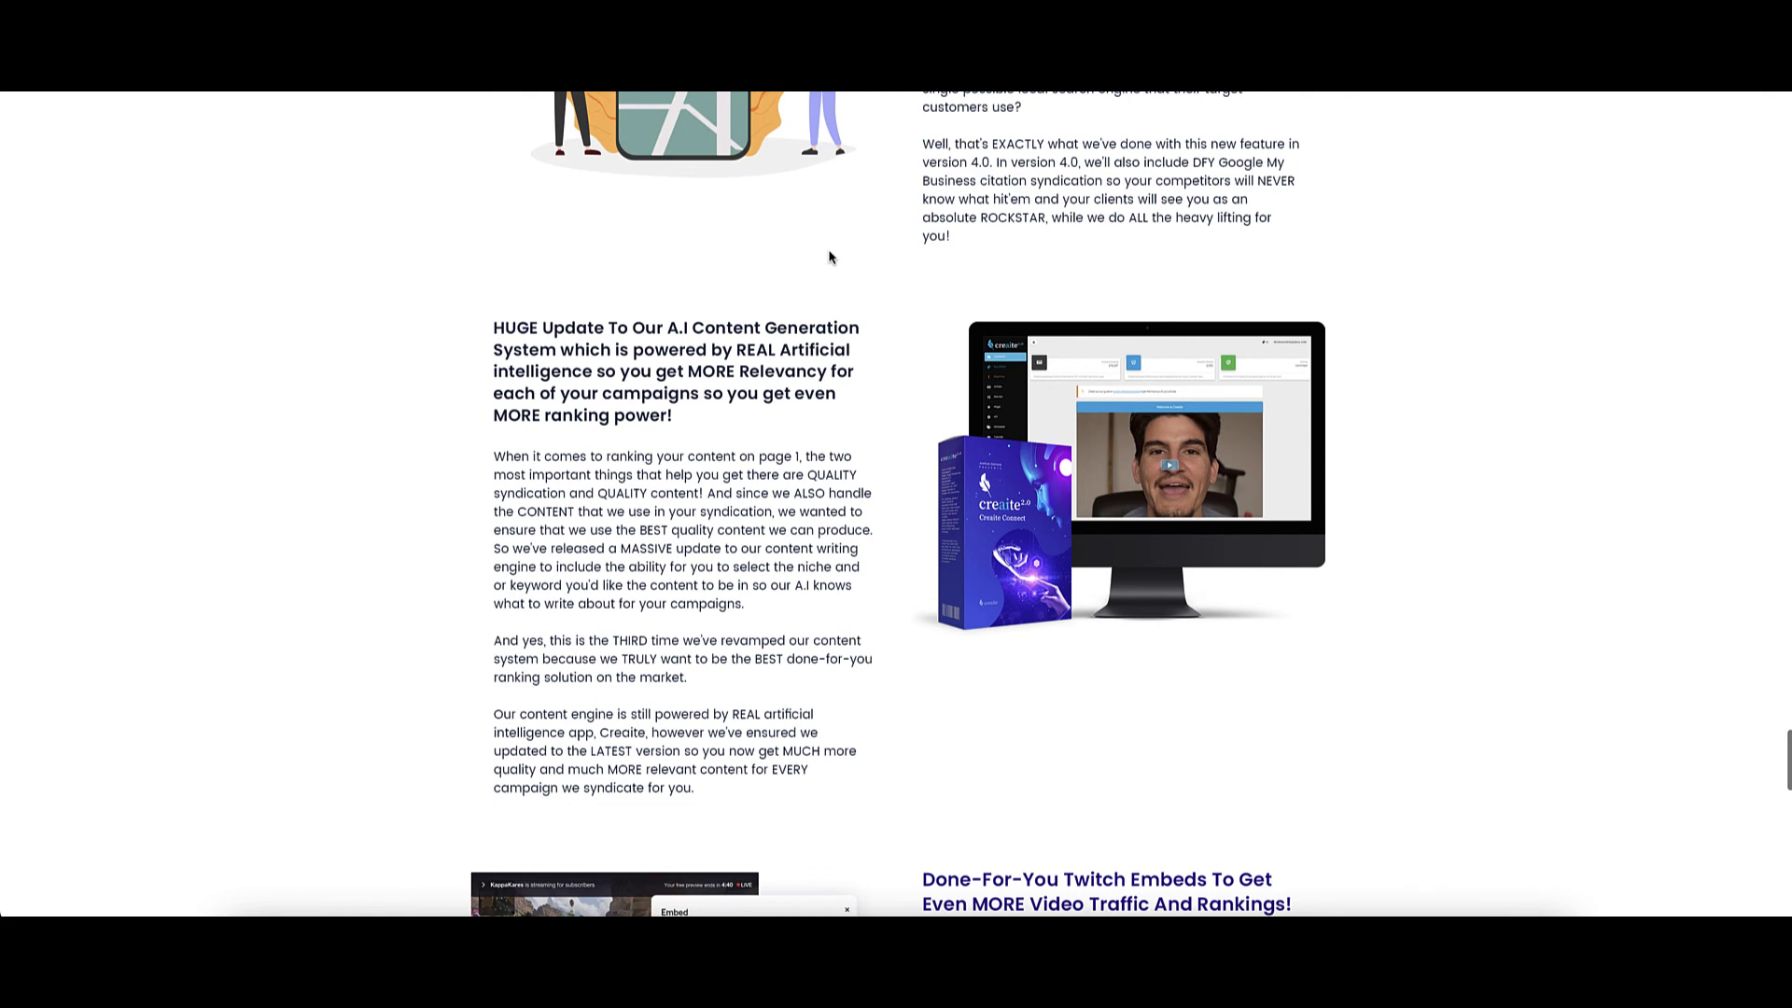
{"action": "scroll", "coordinate": [830, 258], "scroll_direction": "down", "scroll_amount": 4}
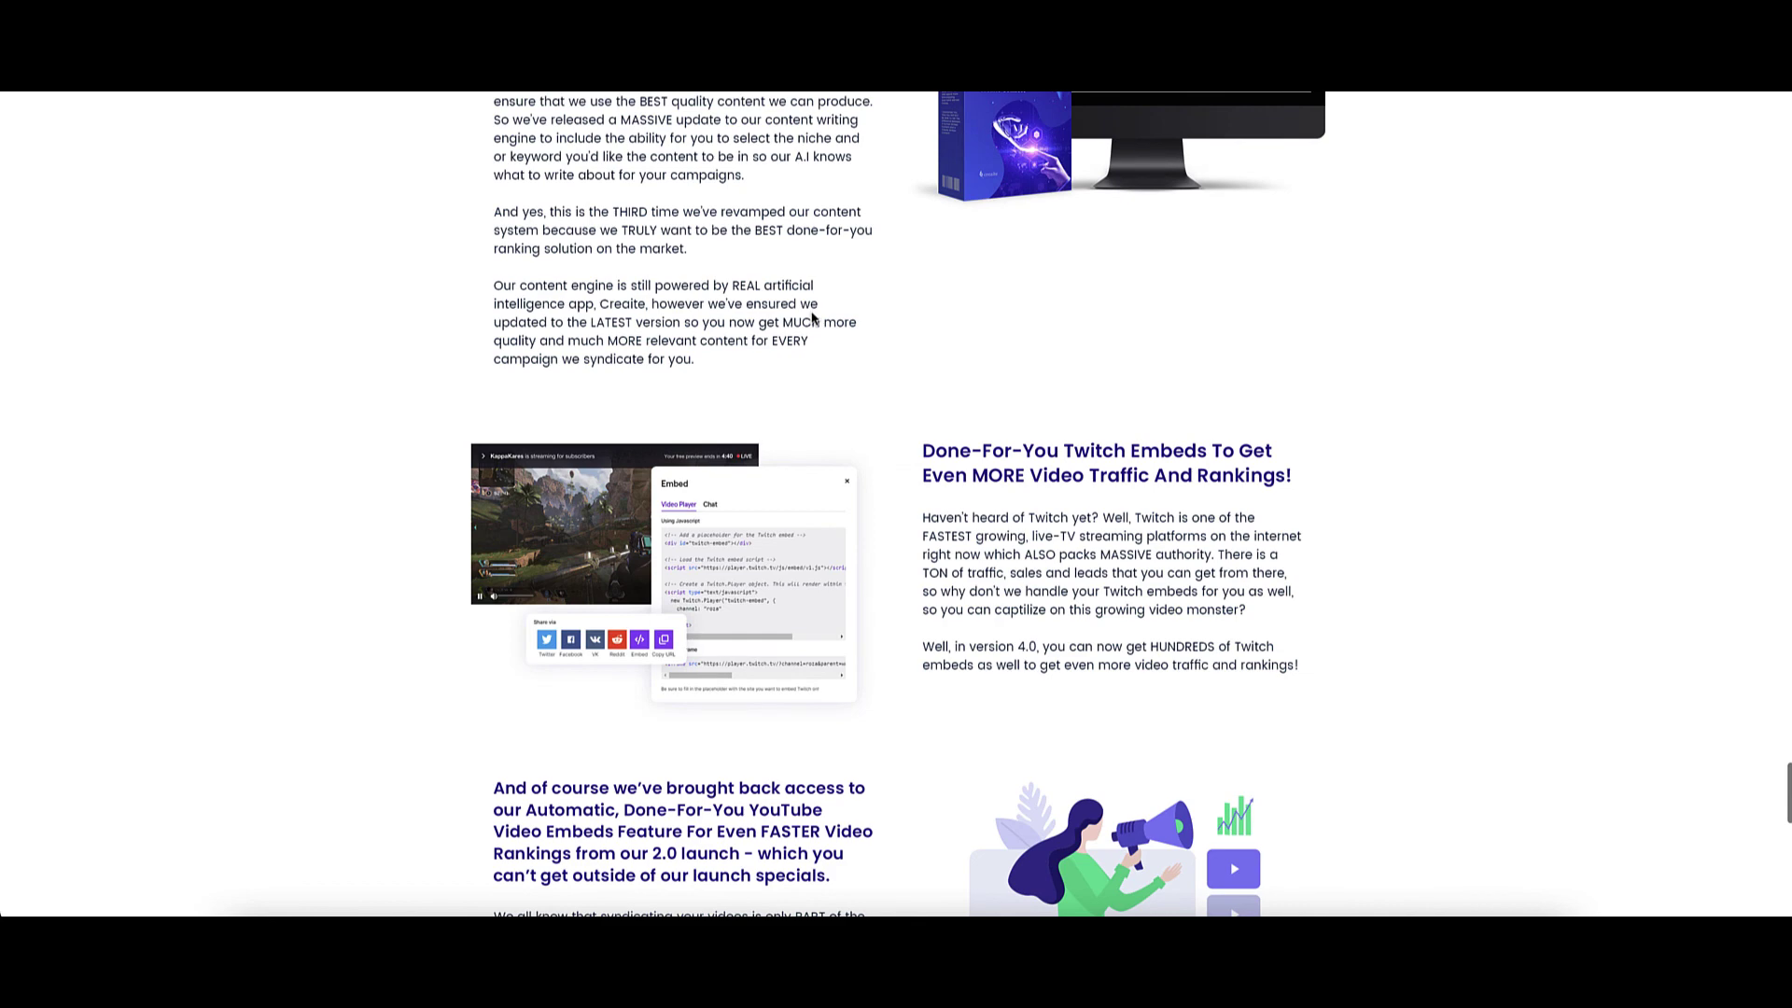
{"action": "scroll", "coordinate": [812, 319], "scroll_direction": "down", "scroll_amount": 3}
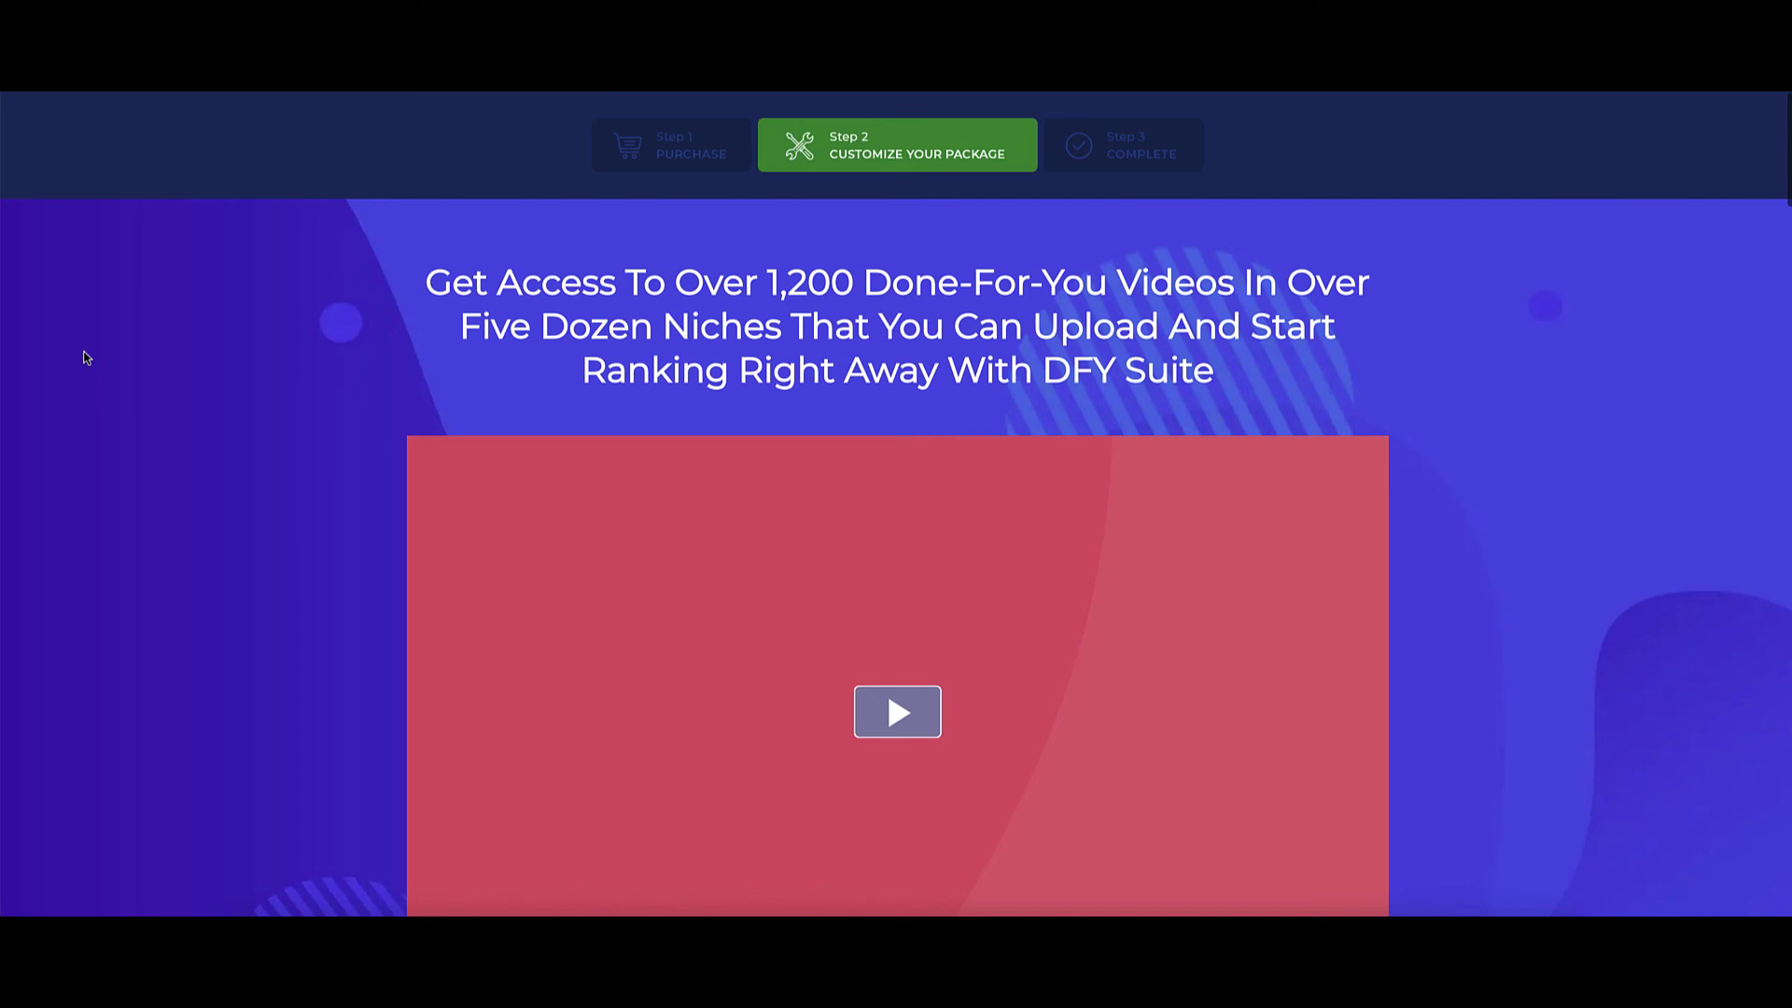
- Examine the upgrade offer pages for done-for-you videos, MyVideoSpy, the faster-rankings feature and the DFY Suite monthly plans
{"action": "scroll", "coordinate": [86, 357], "scroll_direction": "down", "scroll_amount": 5}
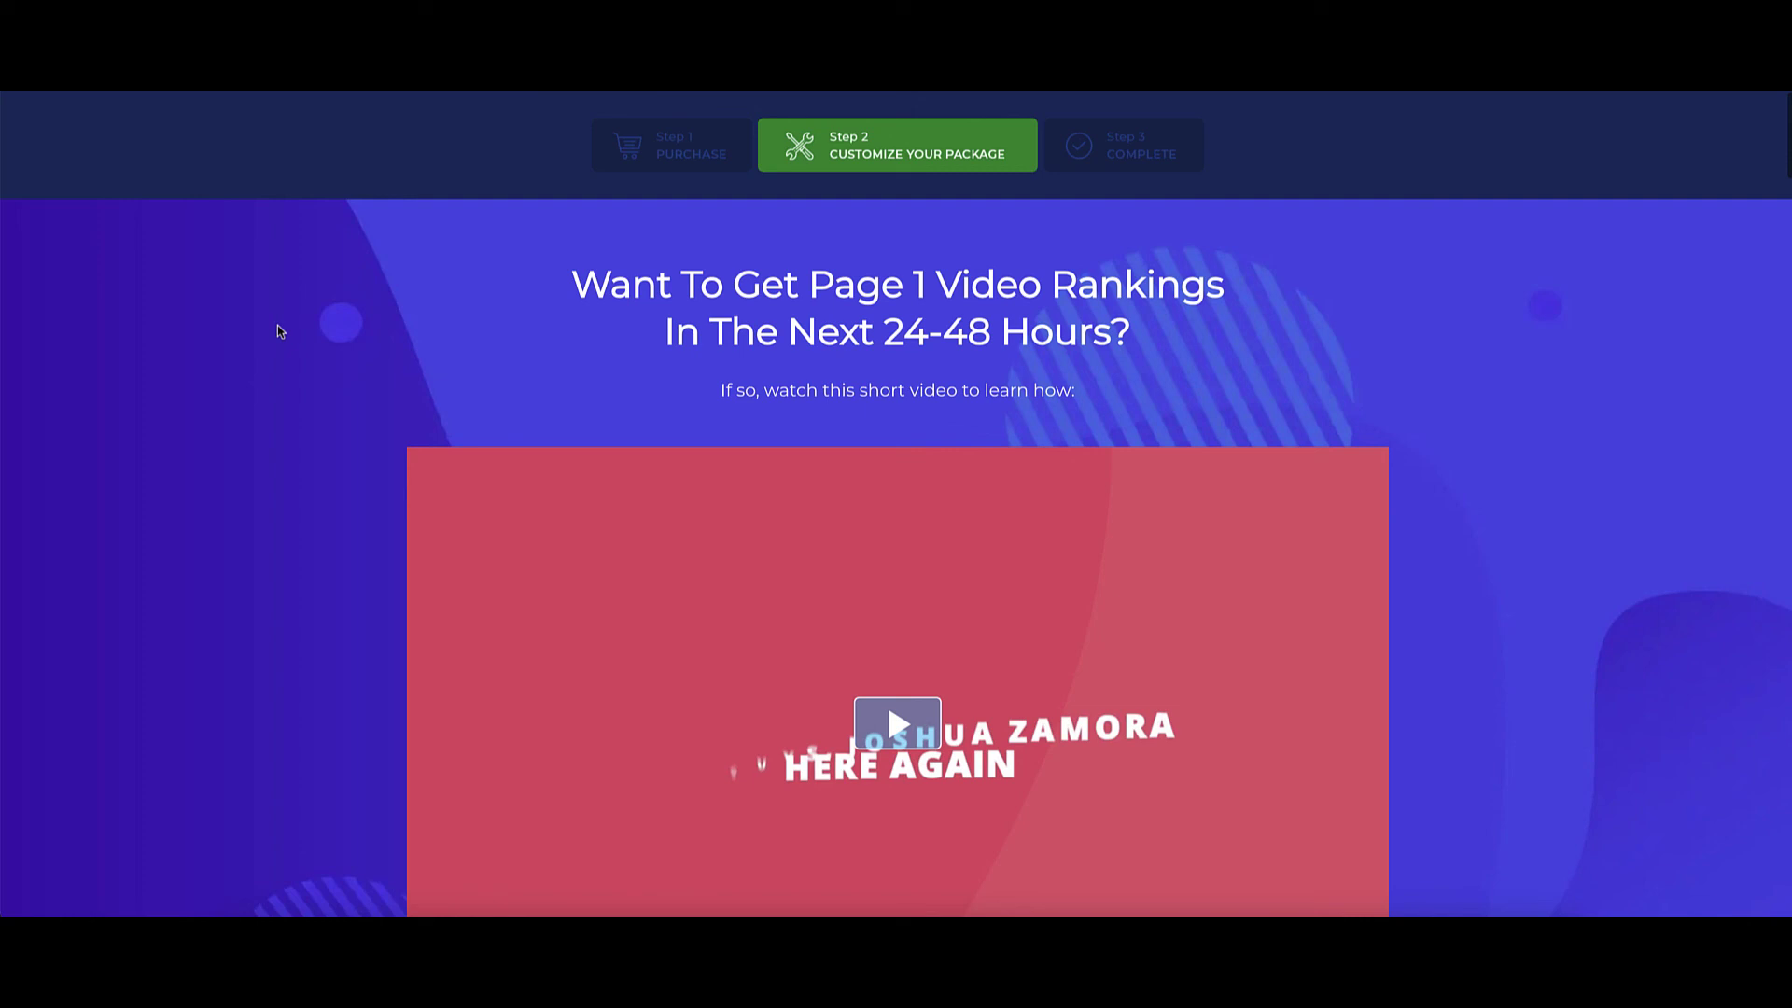
{"action": "scroll", "coordinate": [279, 327], "scroll_direction": "down", "scroll_amount": 15}
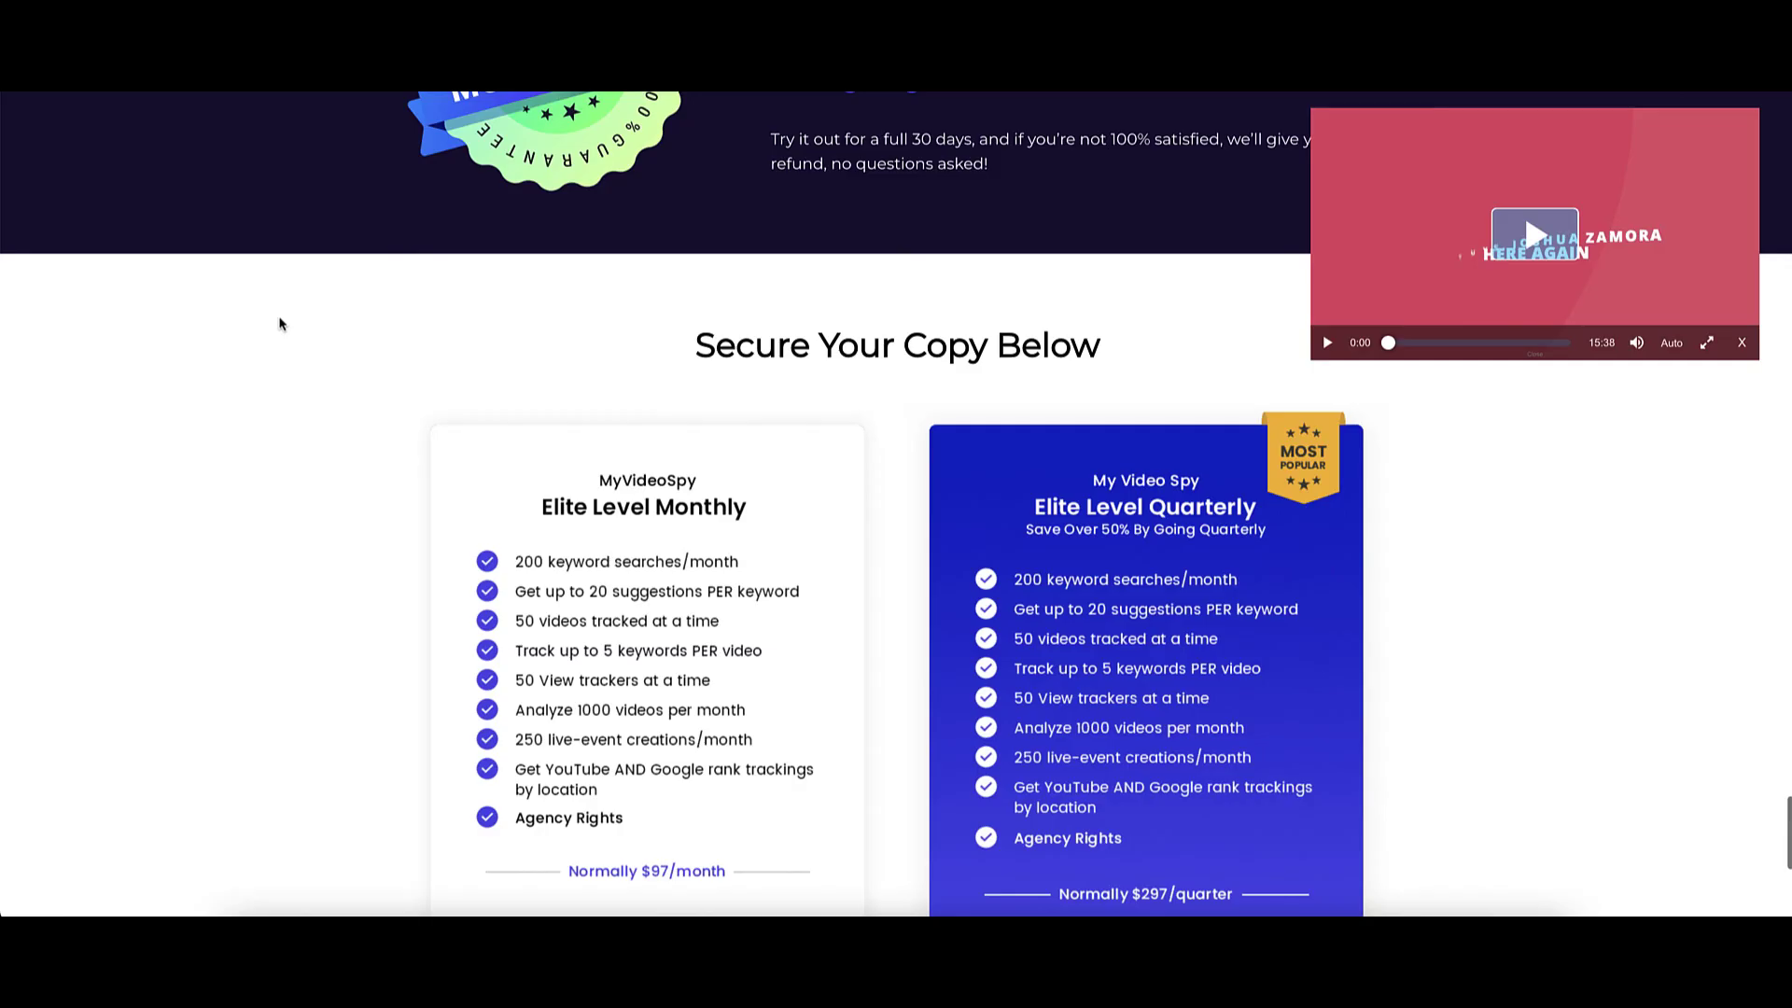
{"action": "scroll", "coordinate": [279, 323], "scroll_direction": "down", "scroll_amount": 1}
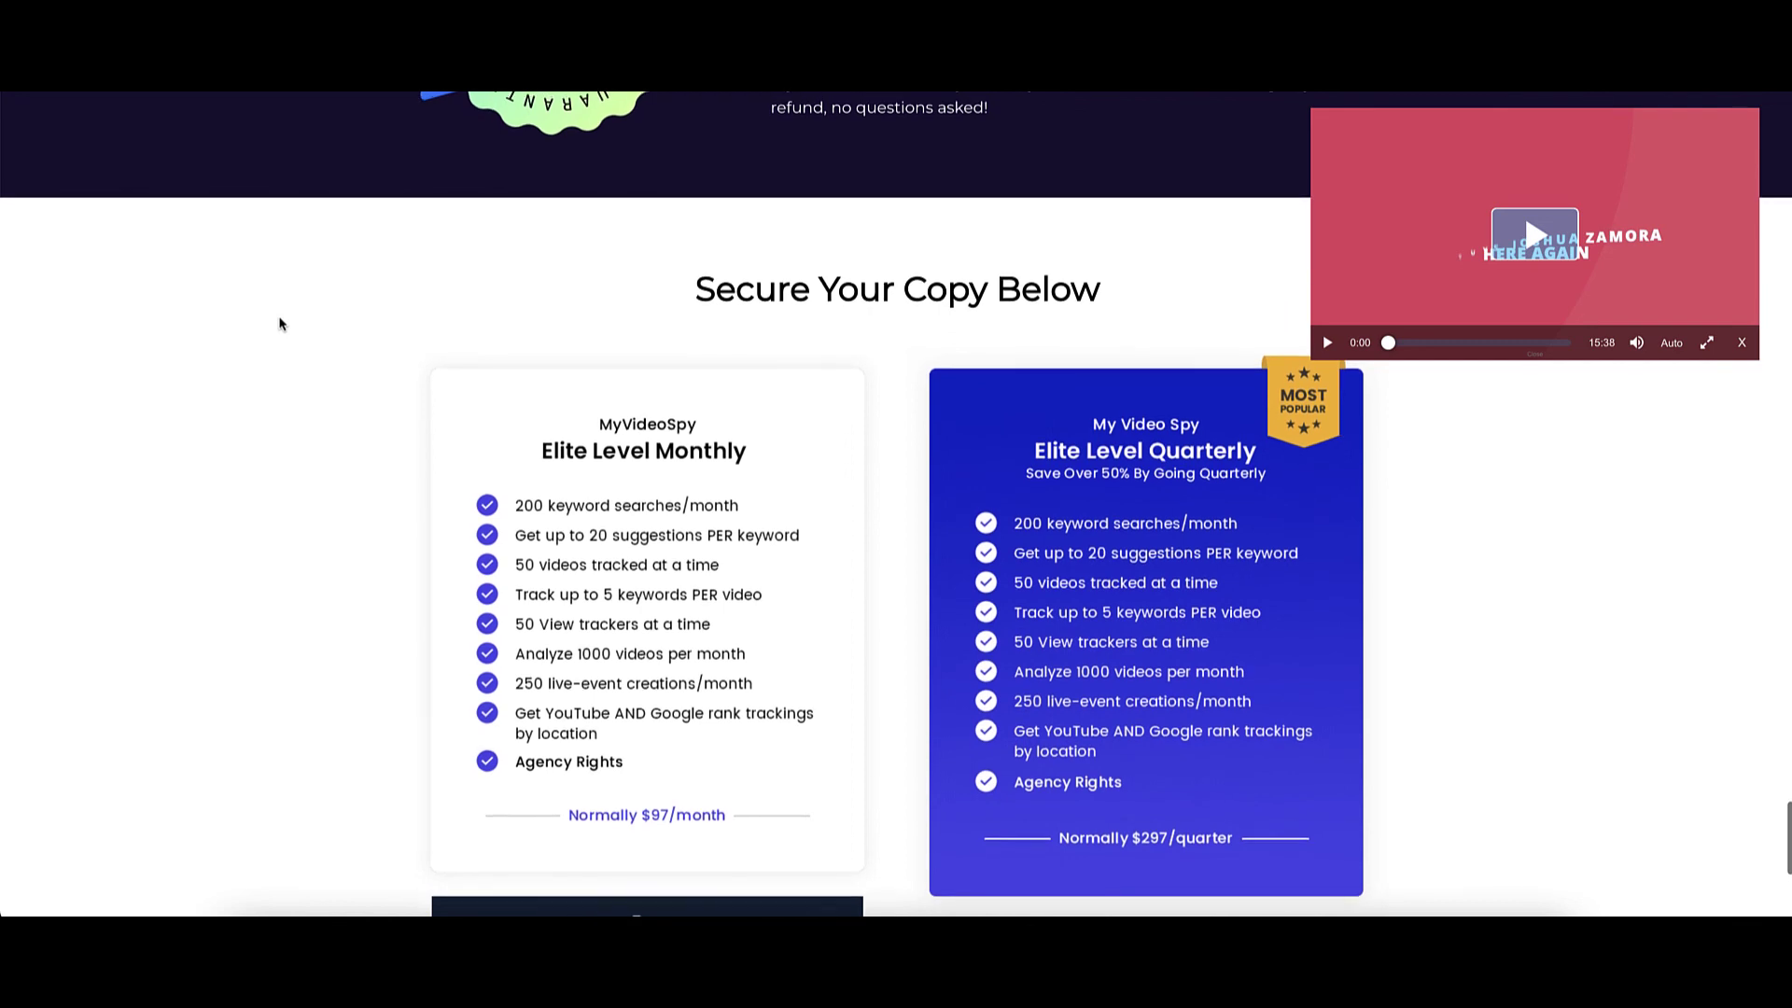
{"action": "scroll", "coordinate": [280, 317], "scroll_direction": "down", "scroll_amount": 5}
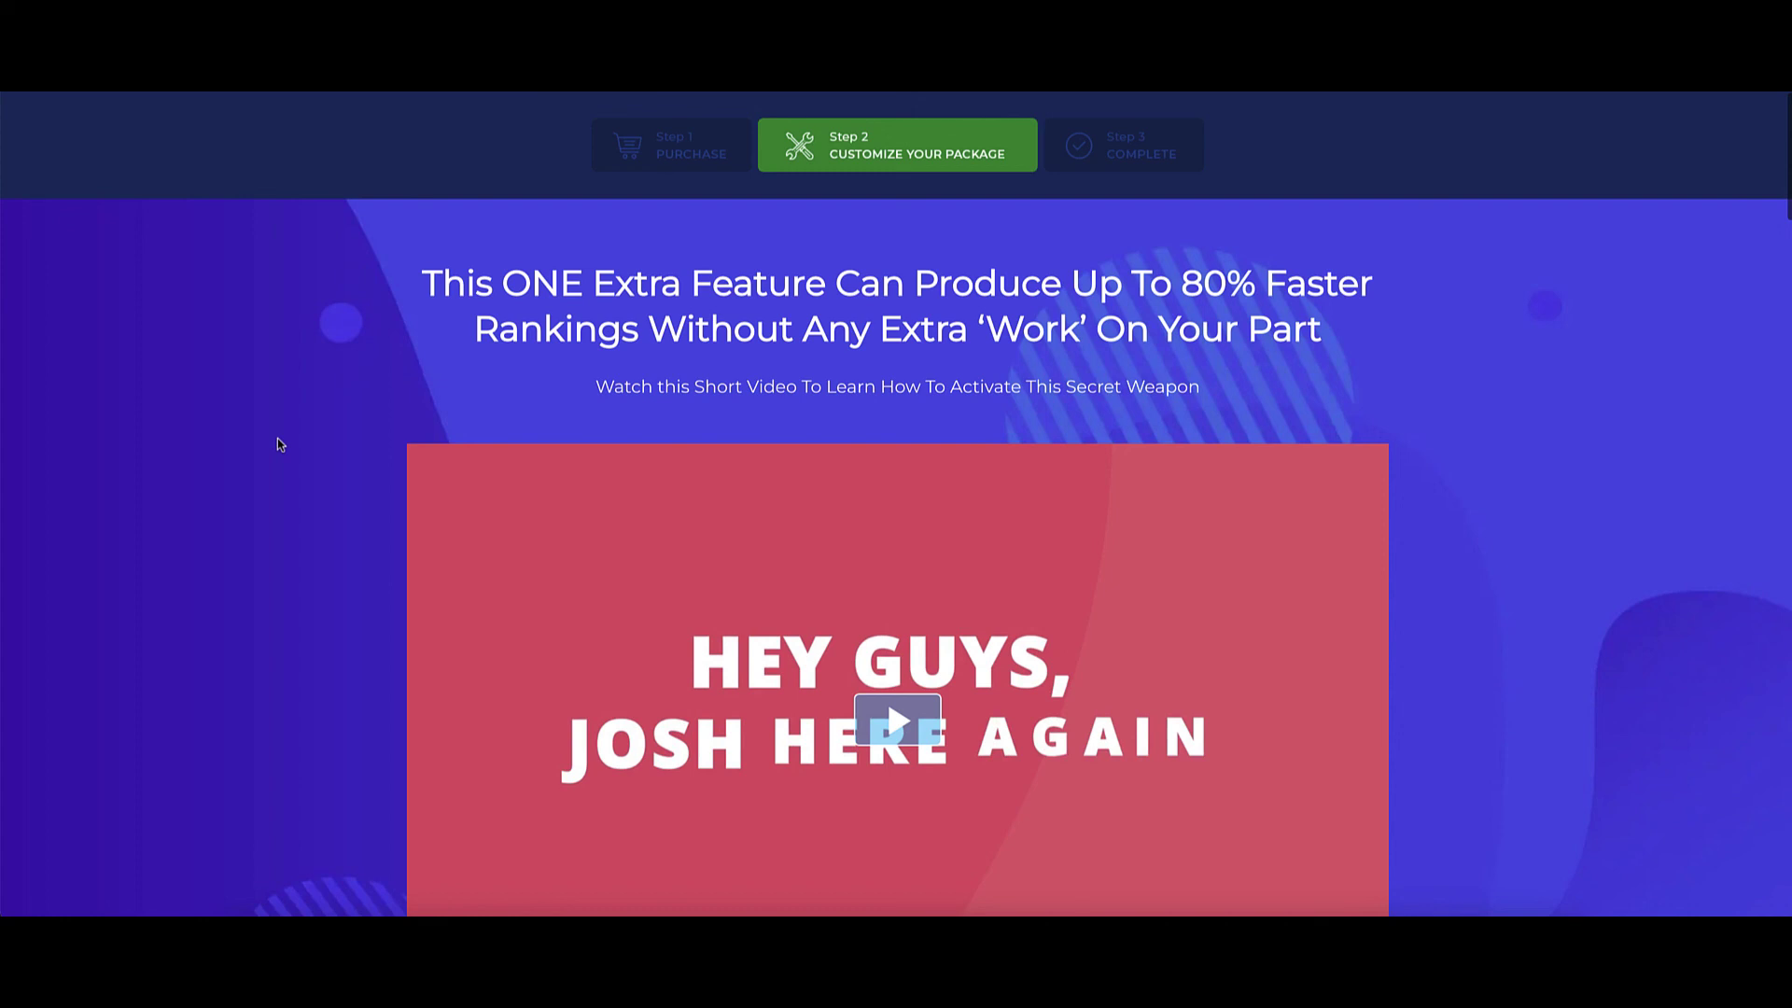
{"action": "scroll", "coordinate": [277, 438], "scroll_direction": "down", "scroll_amount": 6}
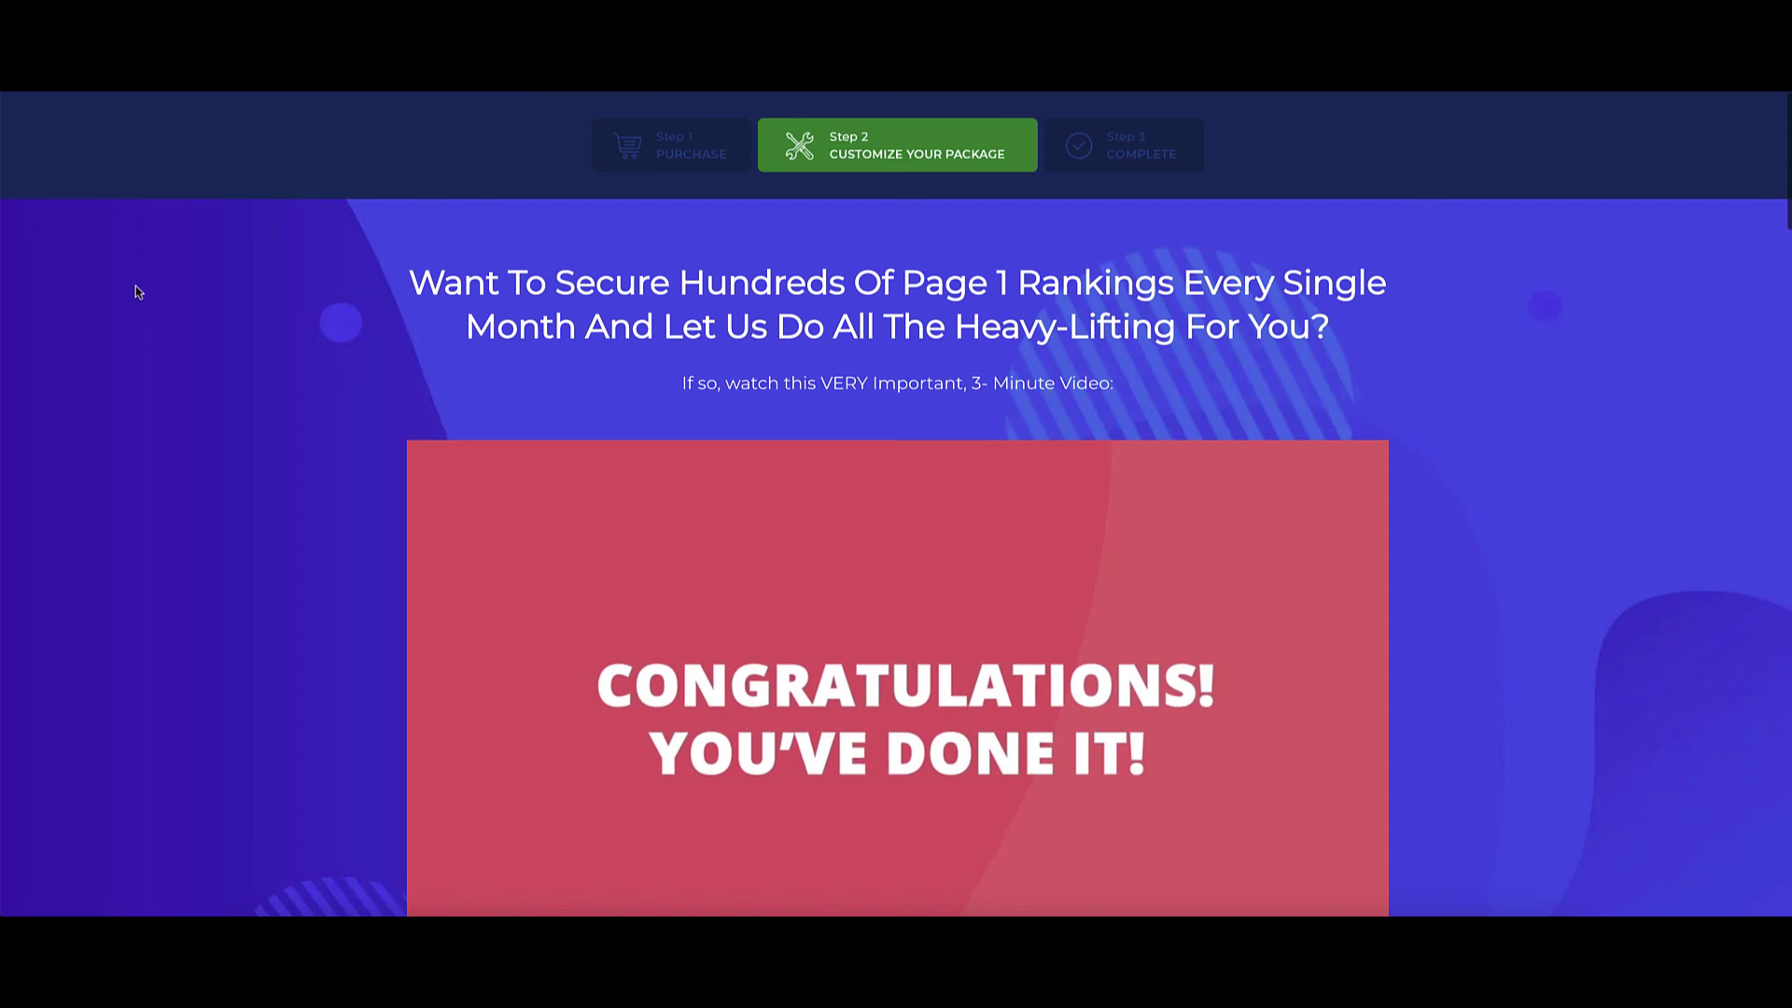
{"action": "scroll", "coordinate": [137, 291], "scroll_direction": "down", "scroll_amount": 9}
{"action": "scroll", "coordinate": [136, 291], "scroll_direction": "down", "scroll_amount": 5}
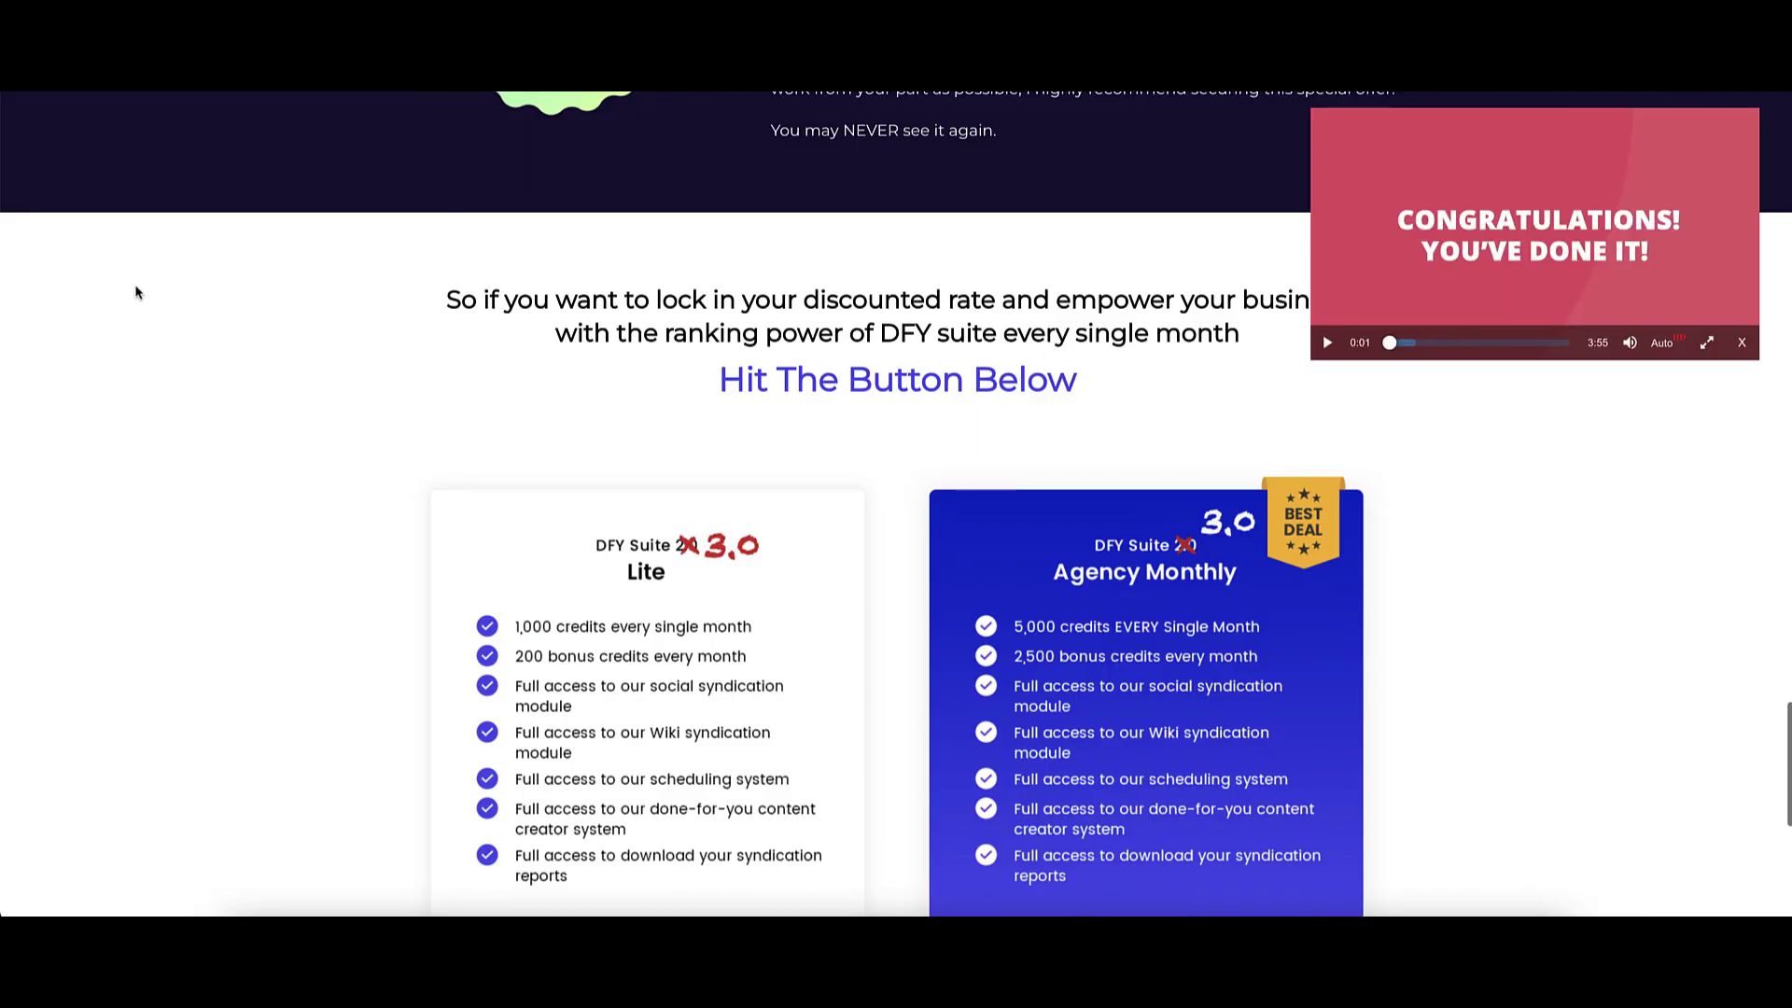